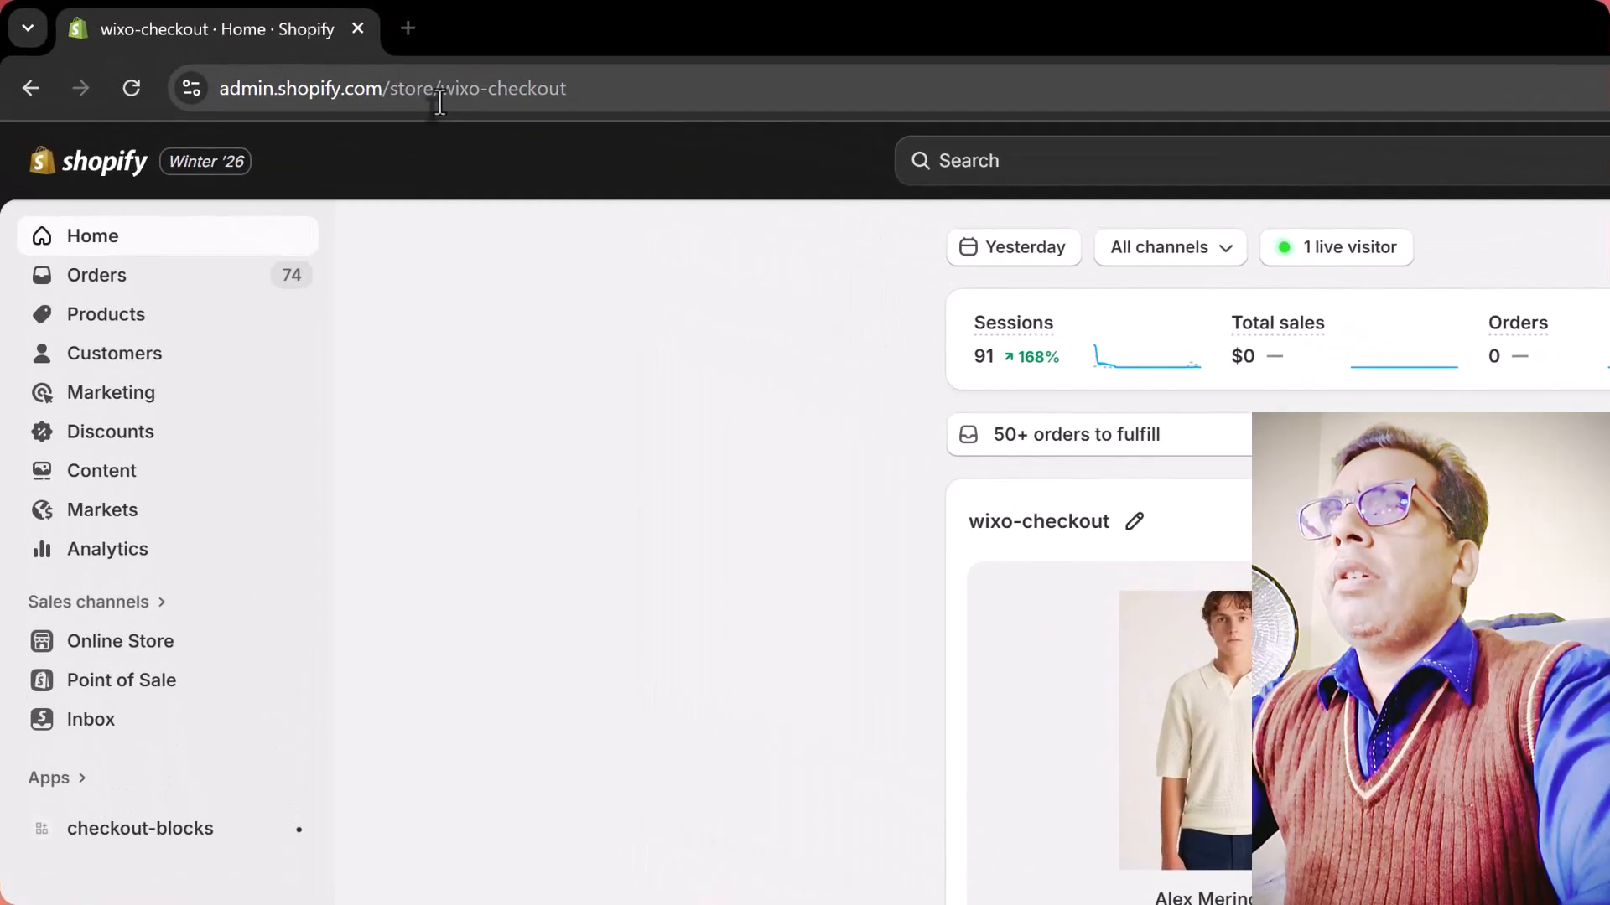
# - Open the app development page under the store's Apps and sales channels settings and reload it
pyautogui.moveTo(265, 53); pyautogui.dragTo(351, 56)
pyautogui.click(560, 352)
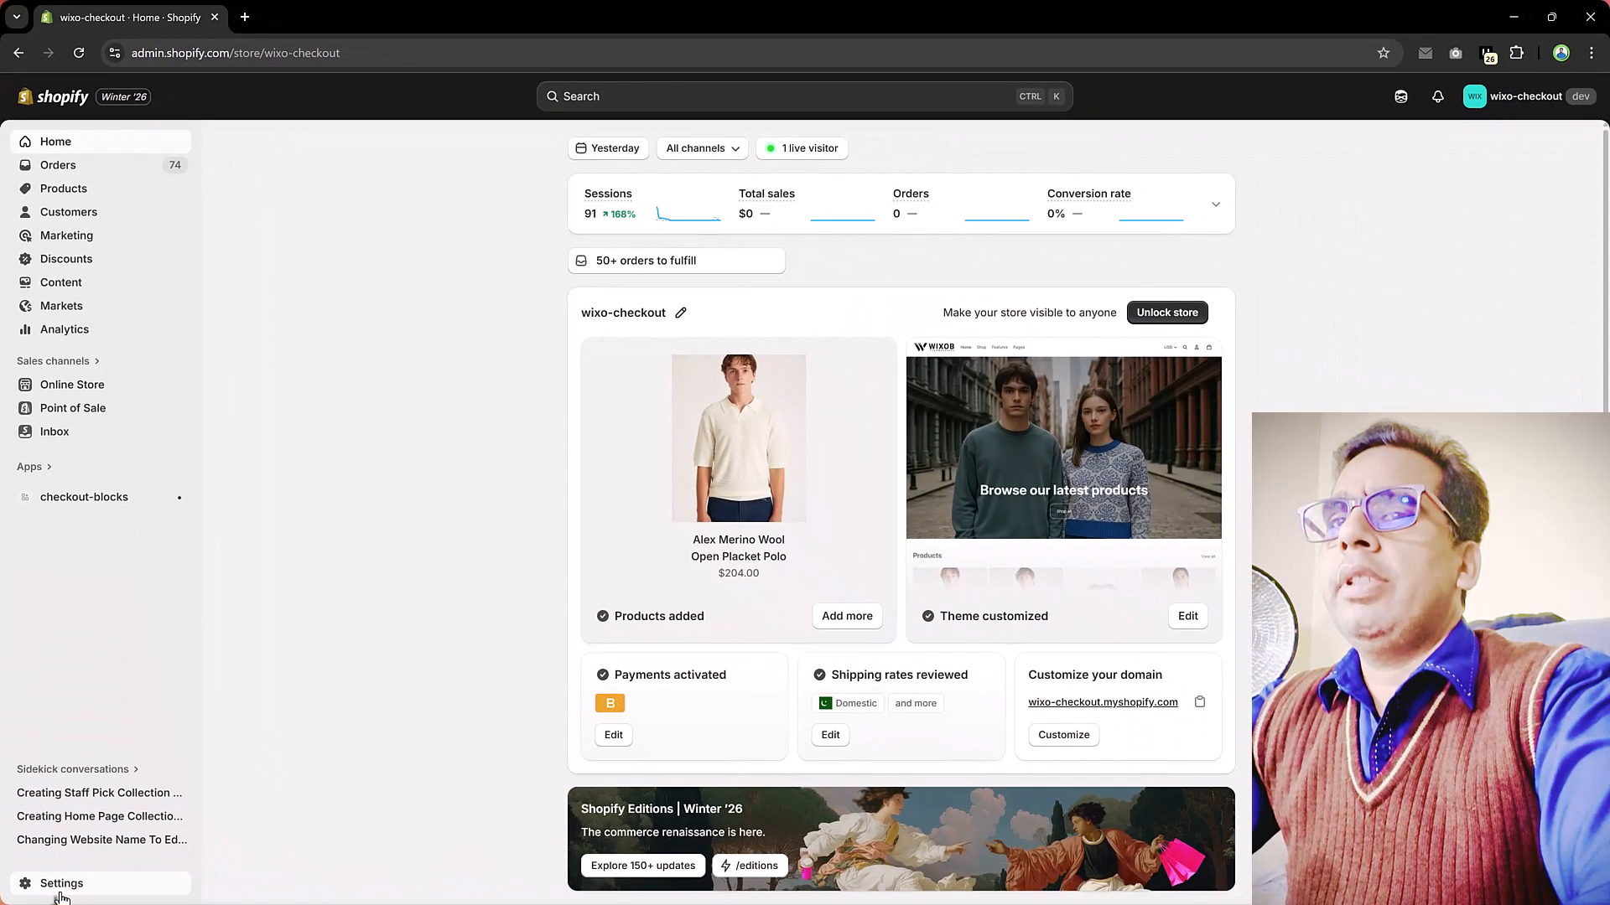
pyautogui.click(61, 894)
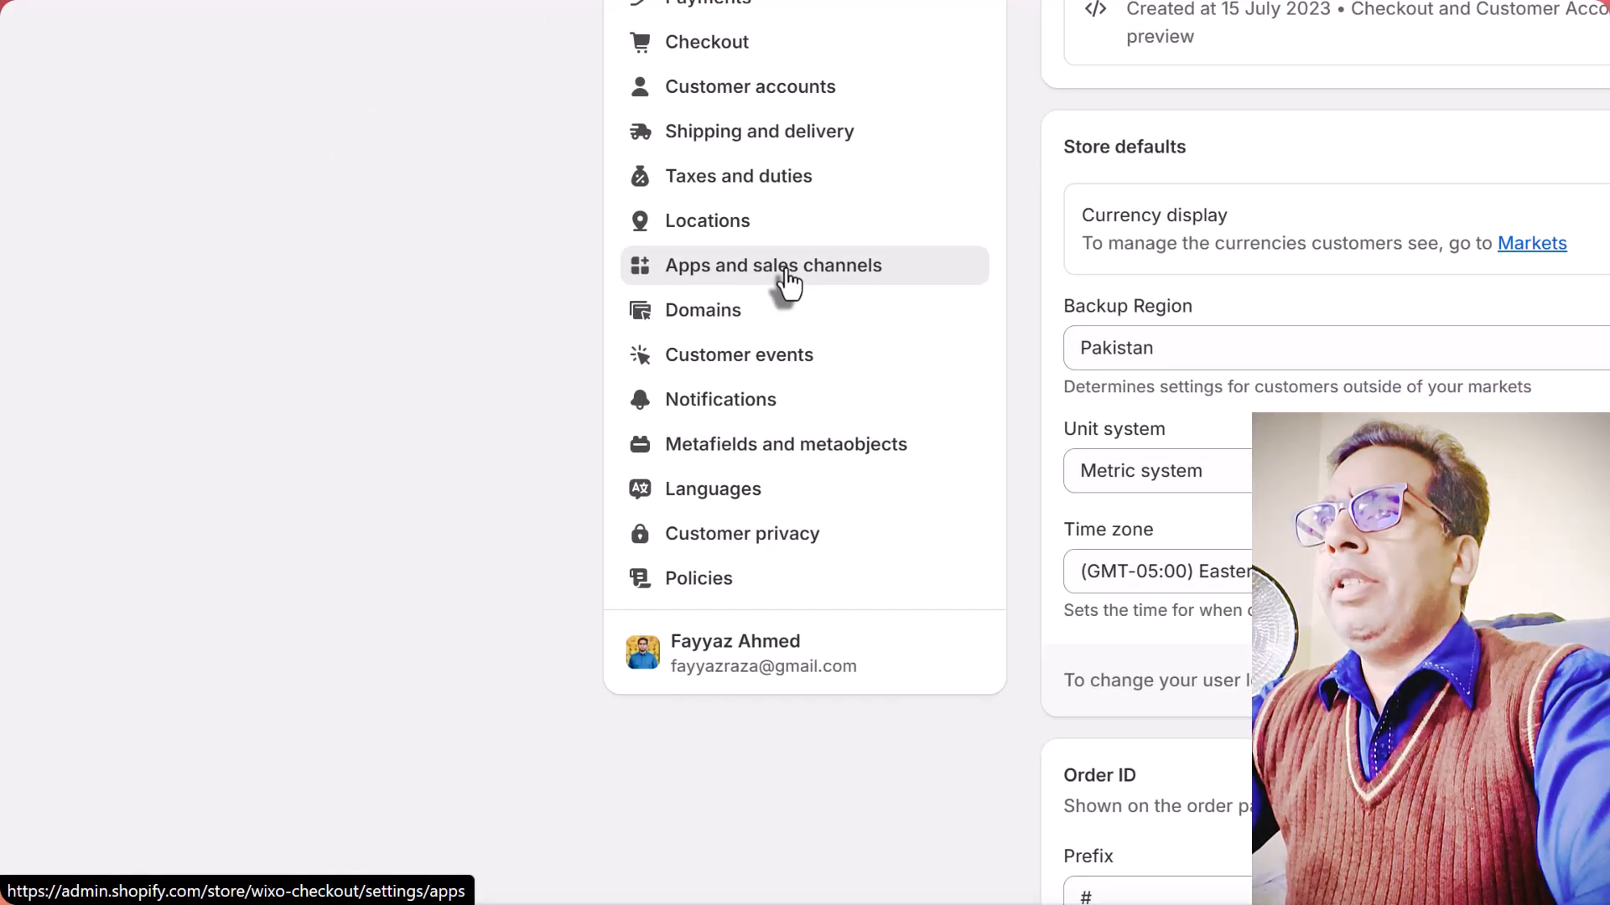
pyautogui.click(788, 276)
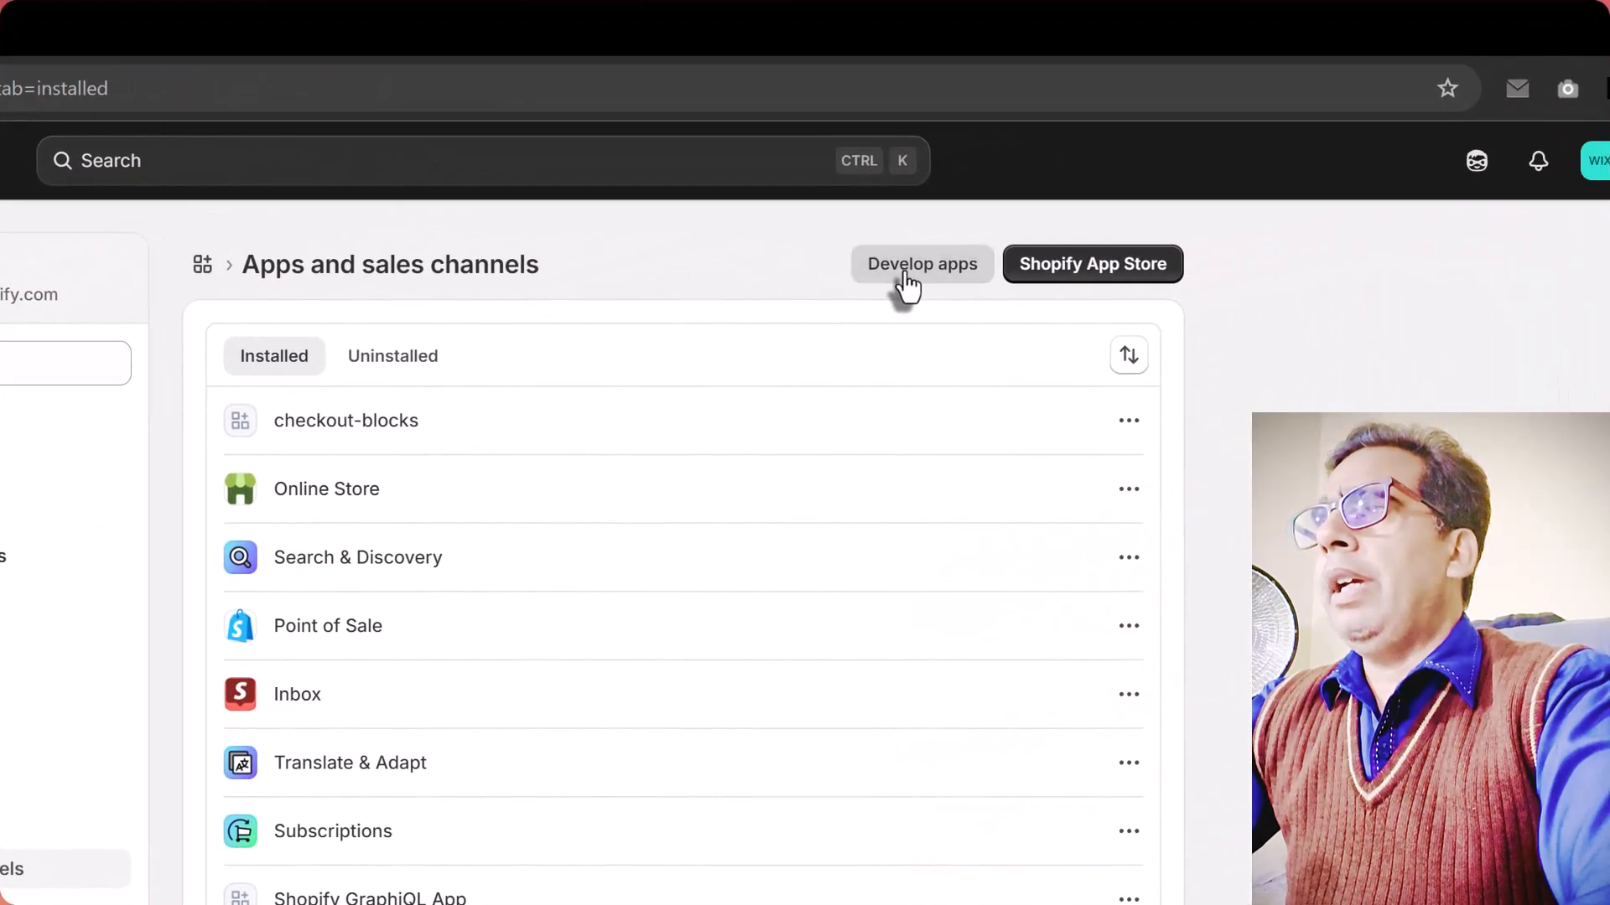
pyautogui.click(905, 276)
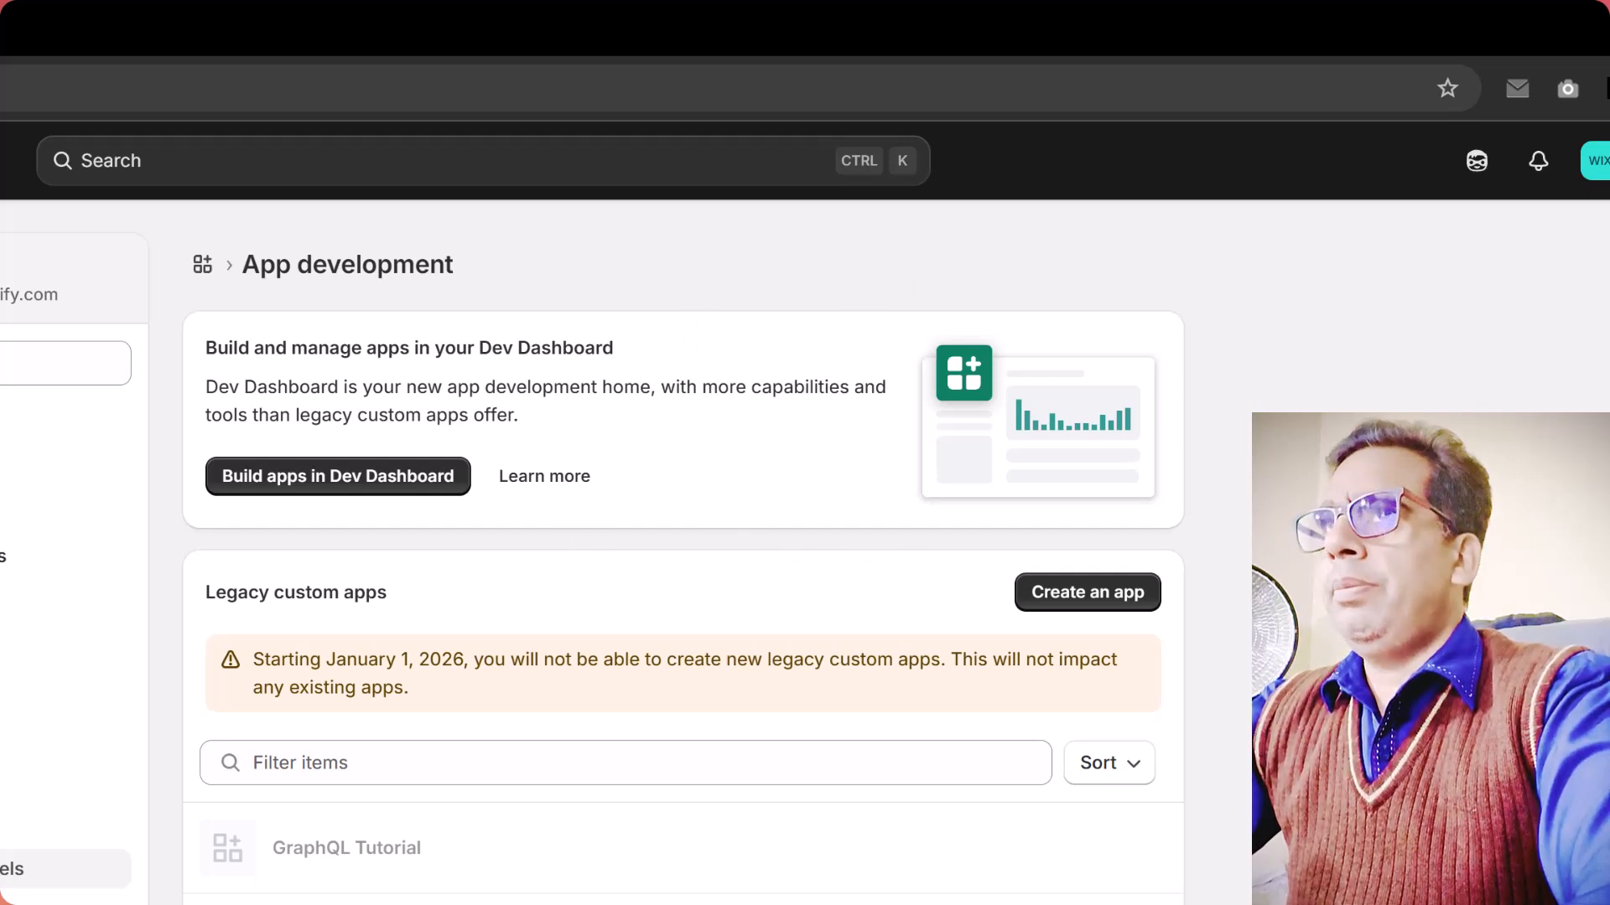
pyautogui.press('F5')
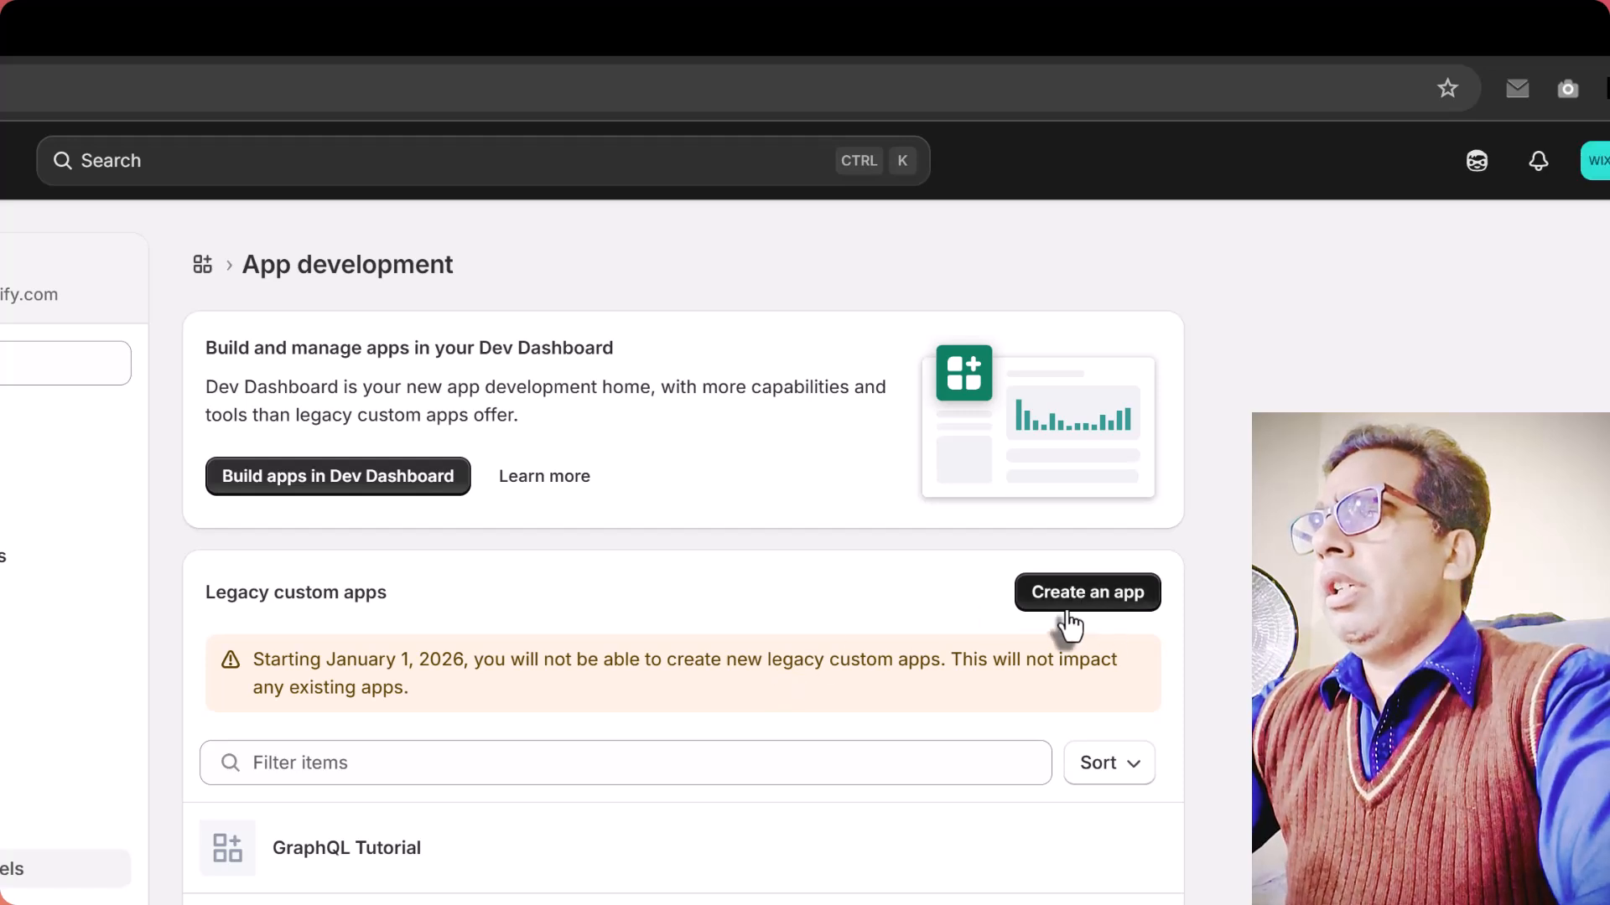
# - Create a legacy custom app named "Youtube Tutorial", keeping the default app developer
pyautogui.click(1104, 605)
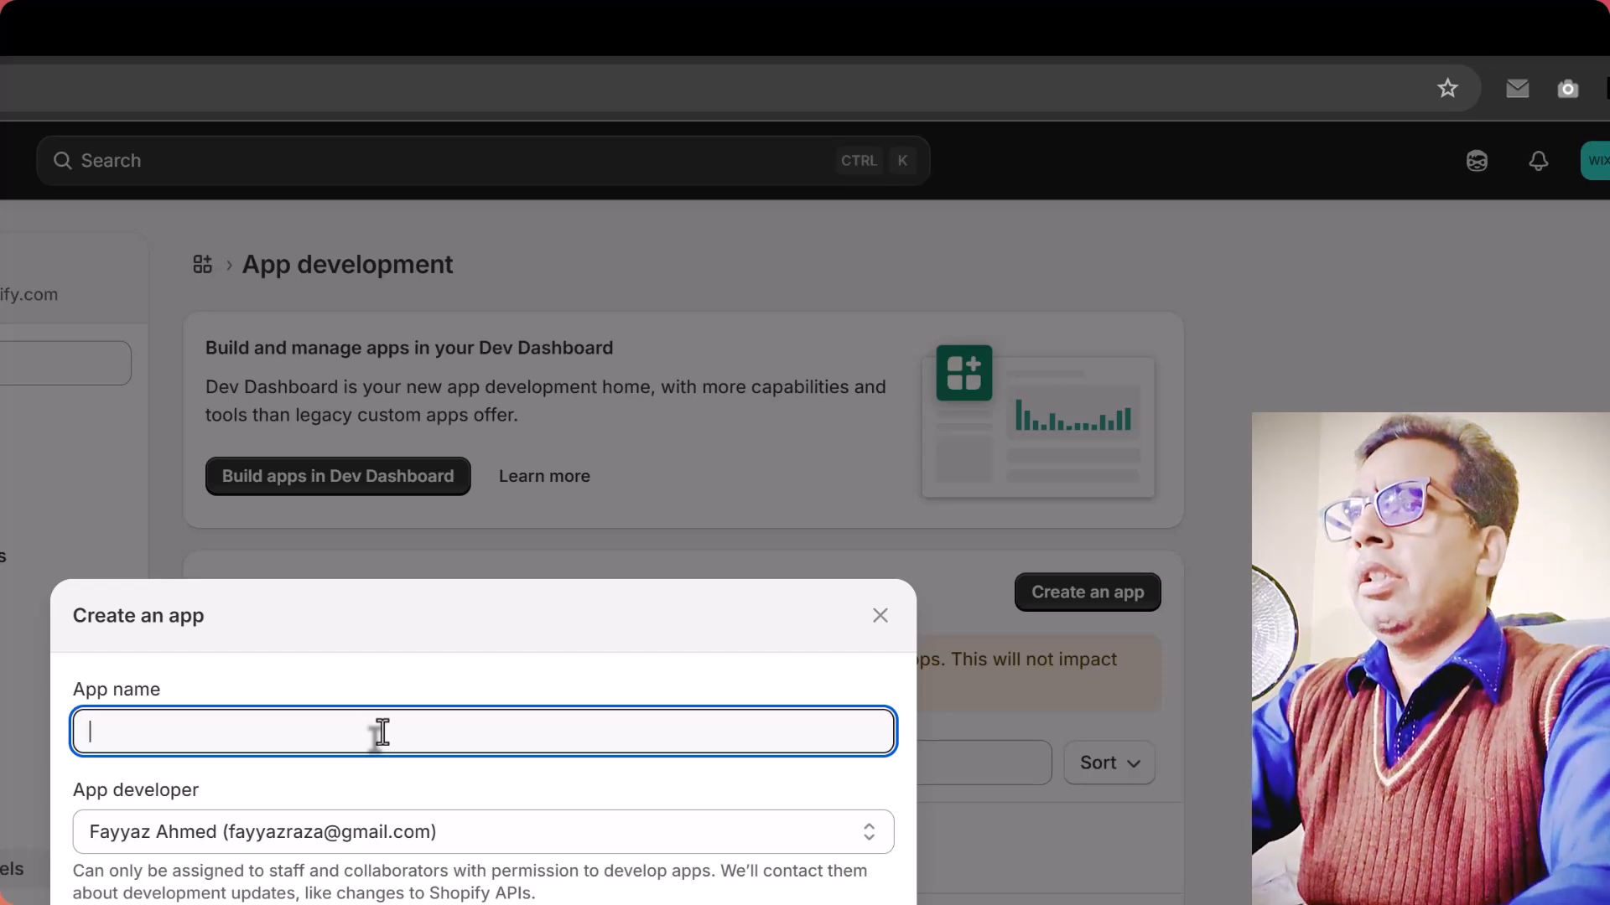
pyautogui.write('YOu')
pyautogui.press('BackSpace')
pyautogui.press('BackSpace')
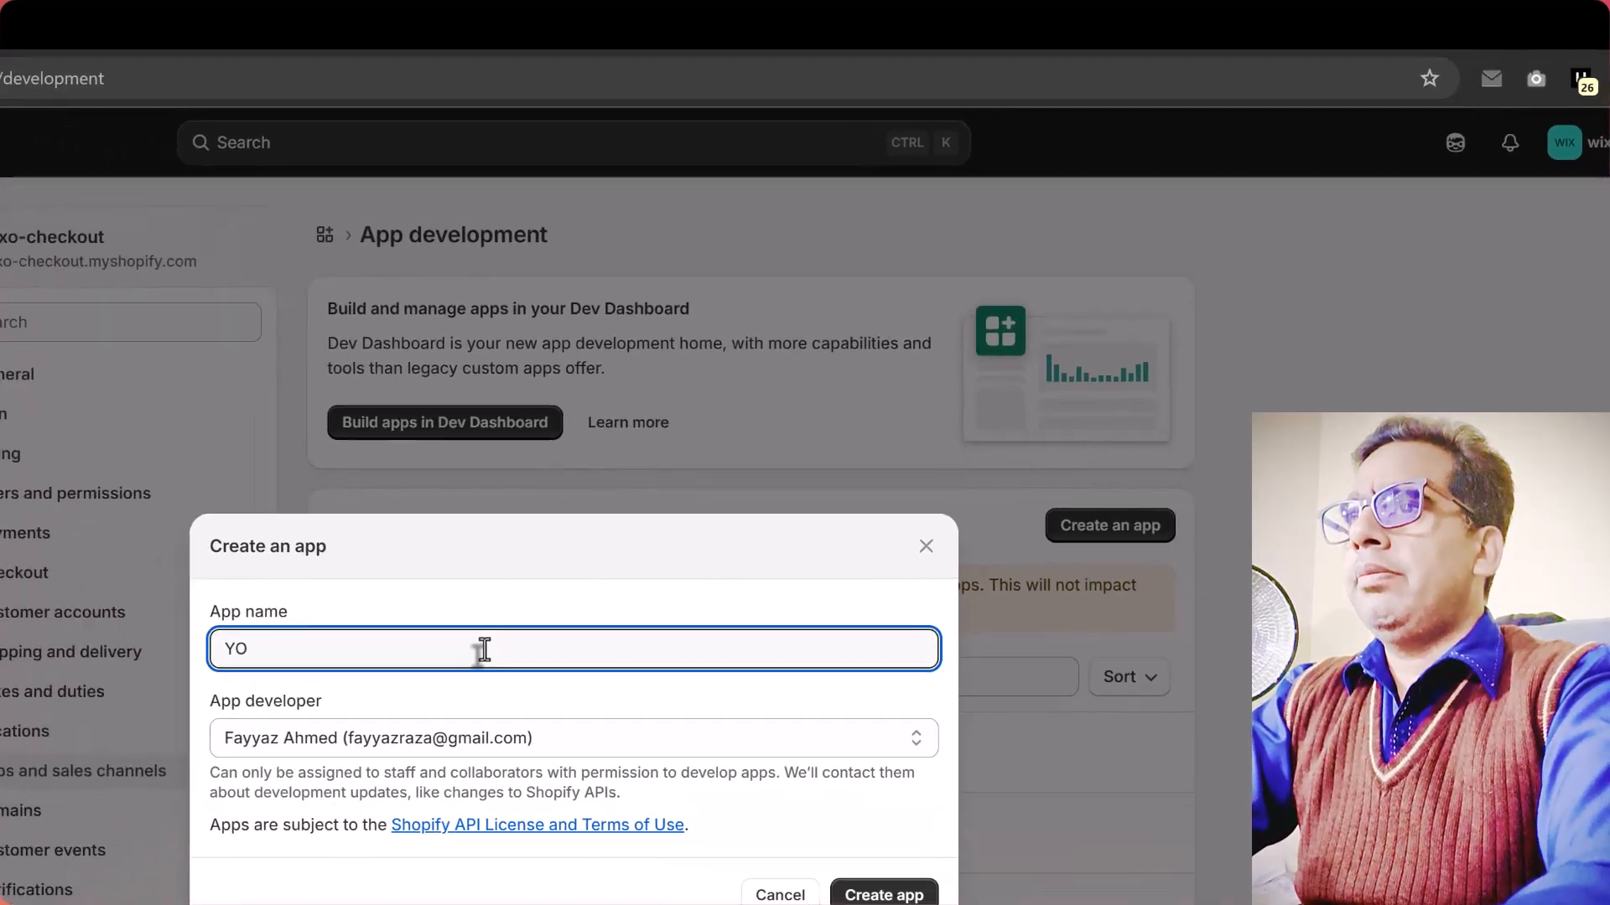
pyautogui.write('outube Tutorial')
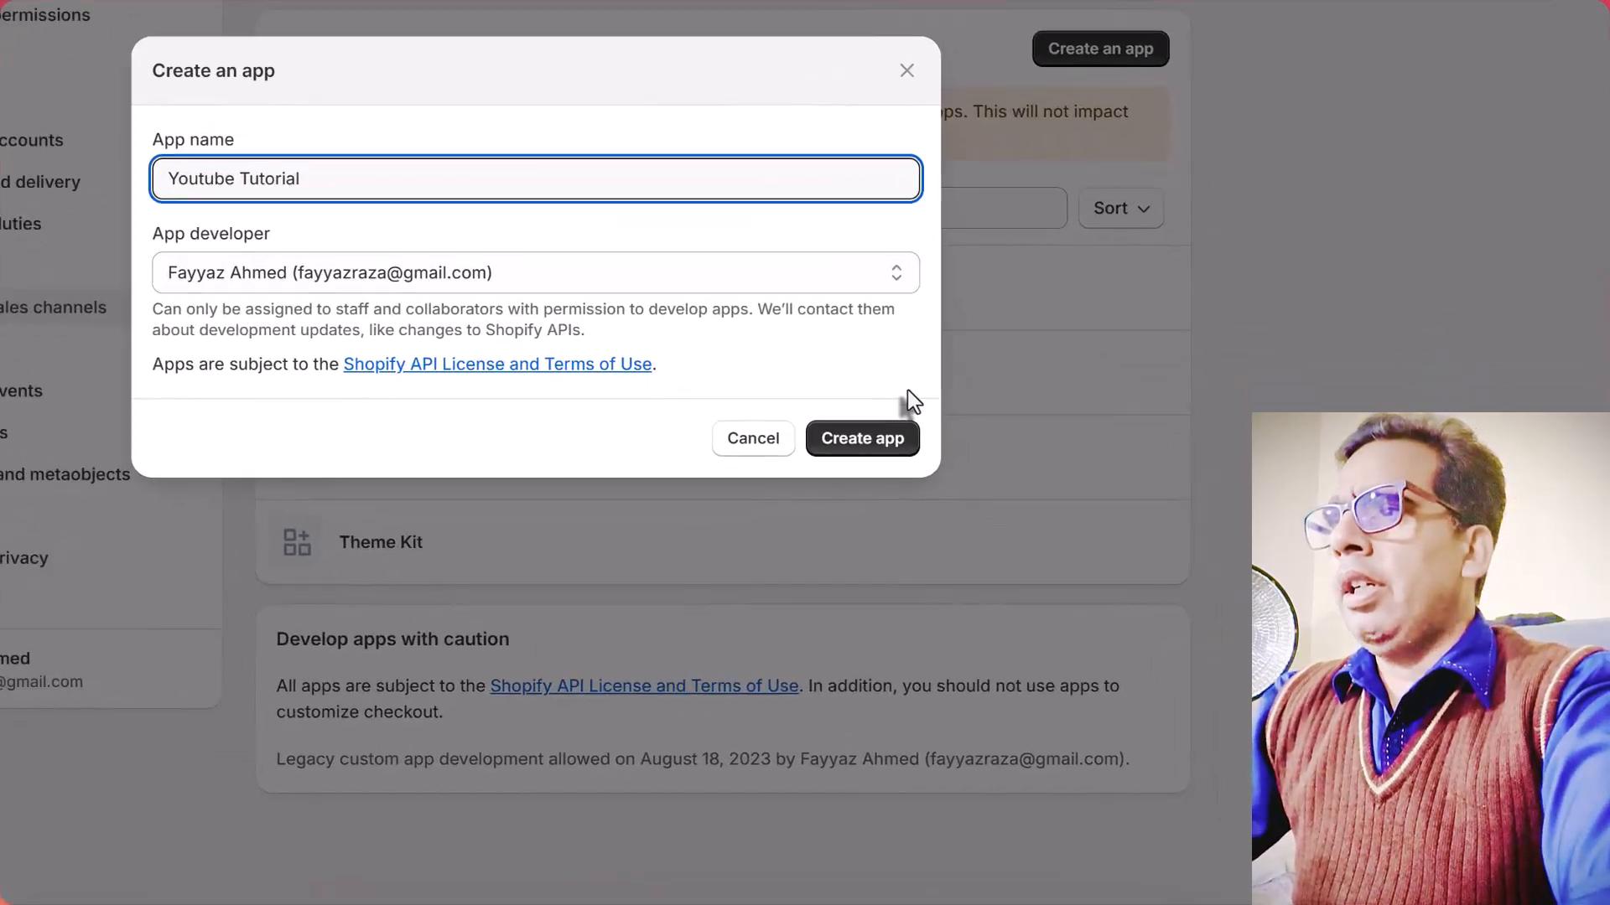
pyautogui.click(1014, 605)
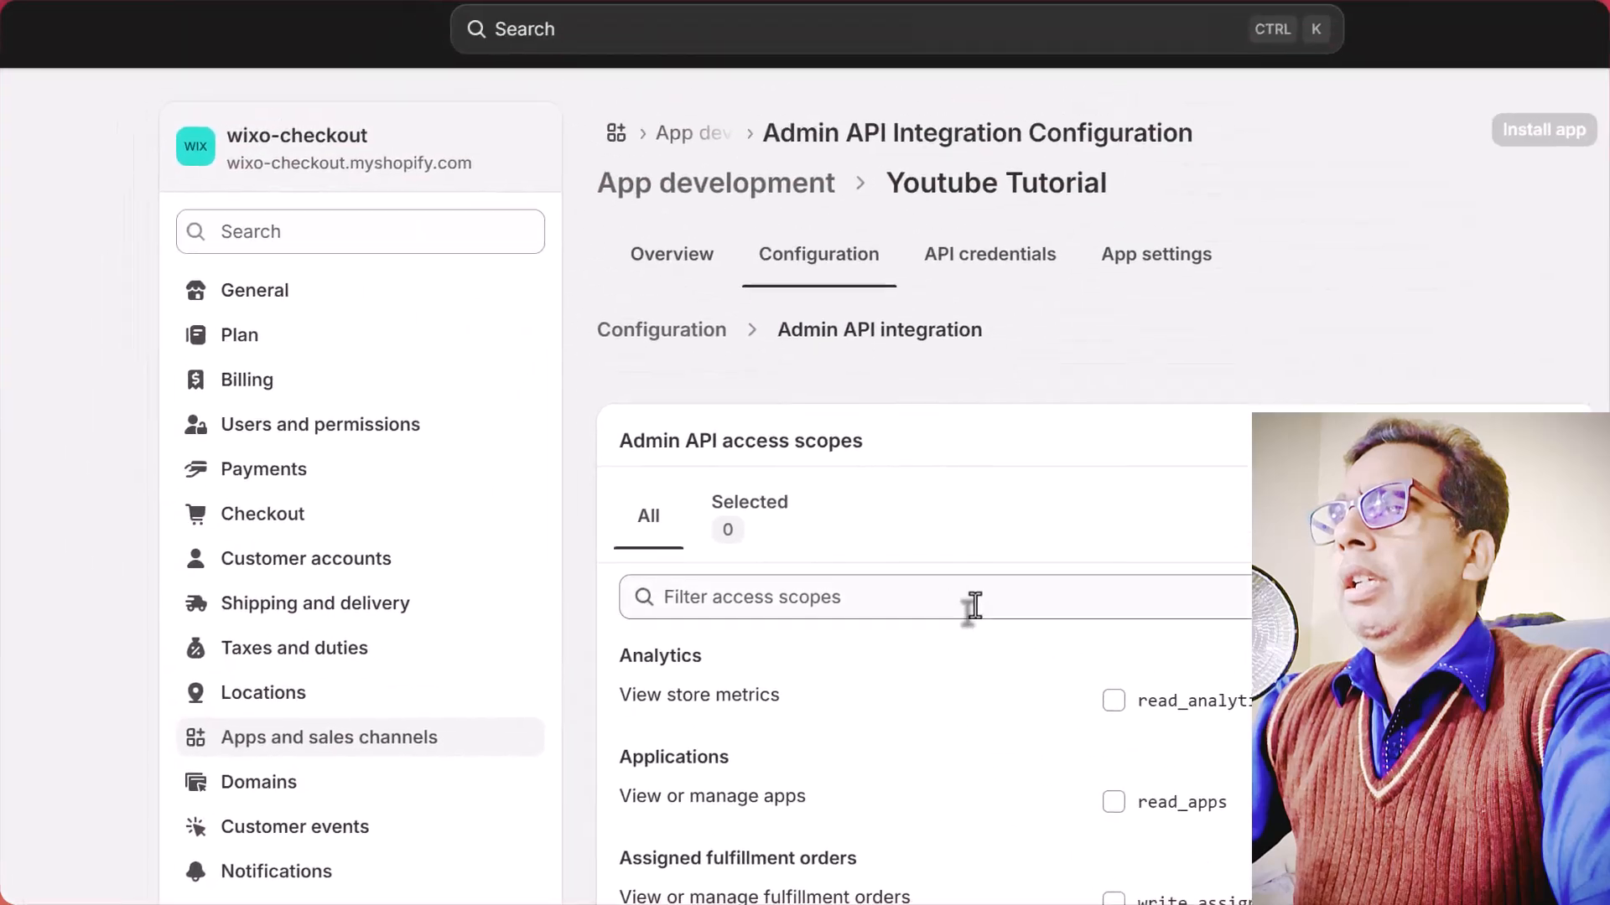
# - Filter the Admin API access scopes by "product" and enable write_products and read_products
pyautogui.click(972, 606)
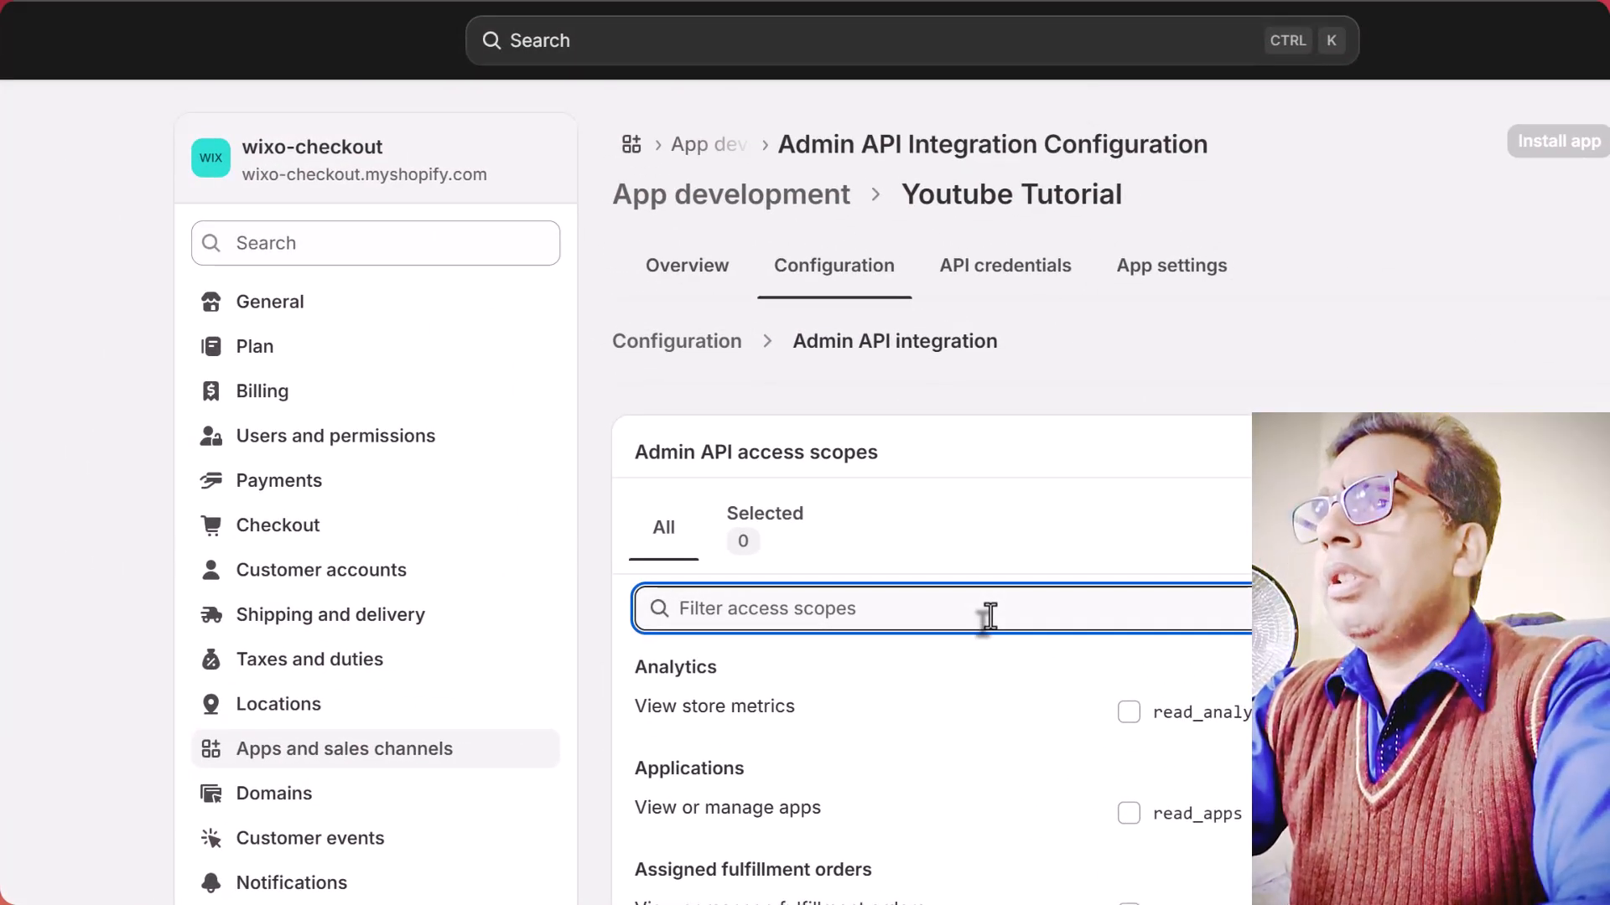
pyautogui.write('product')
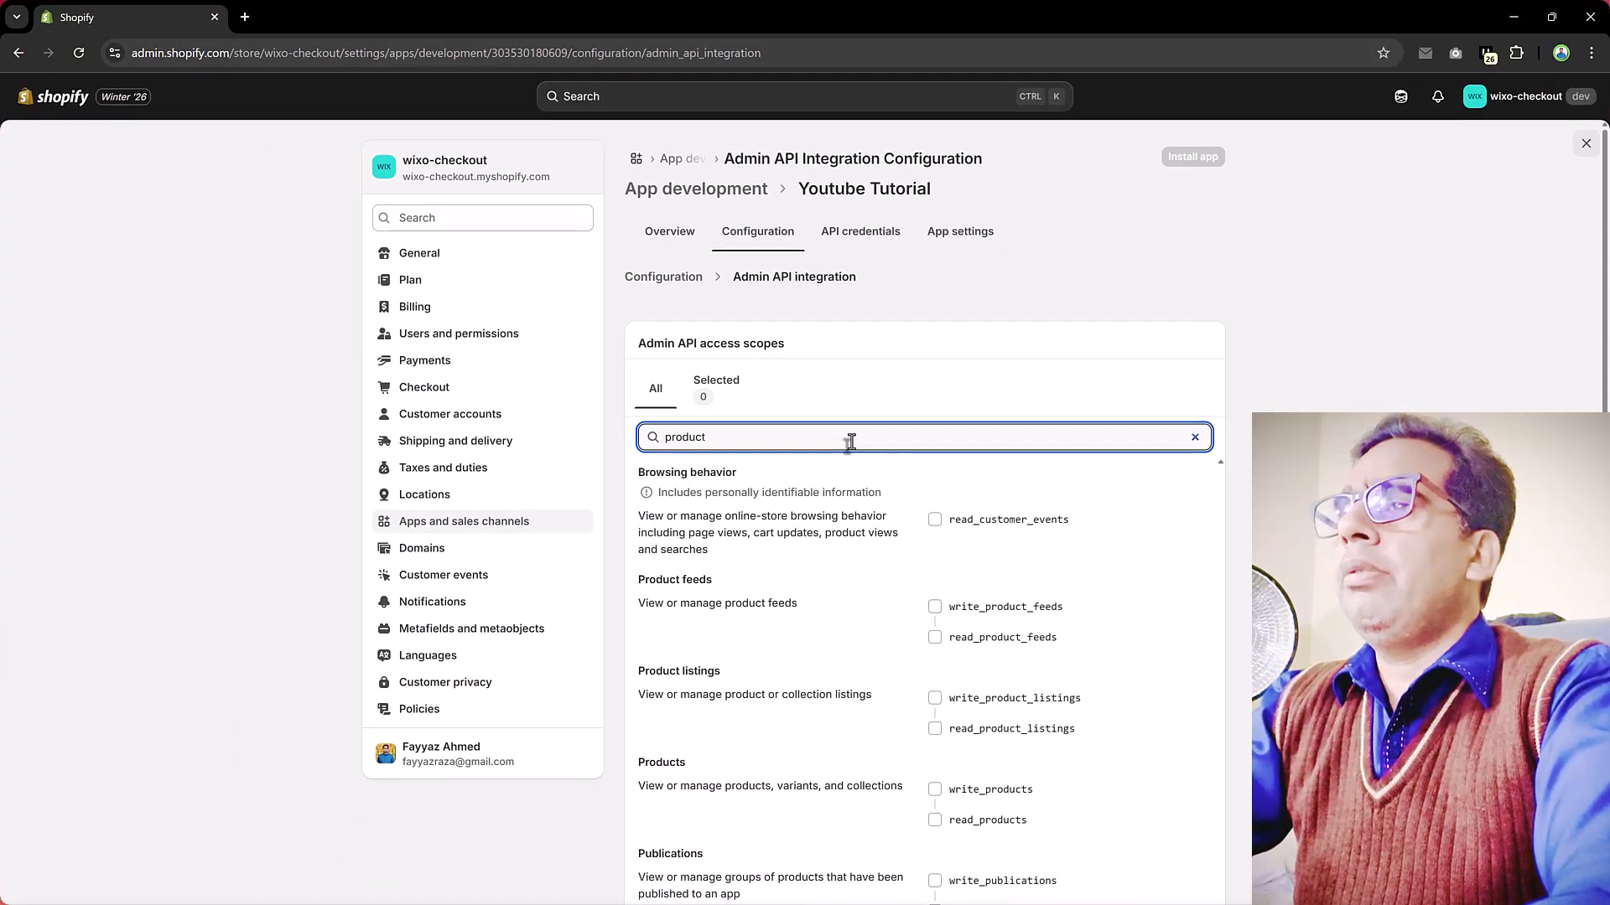
pyautogui.scroll(-2, 780, 436)
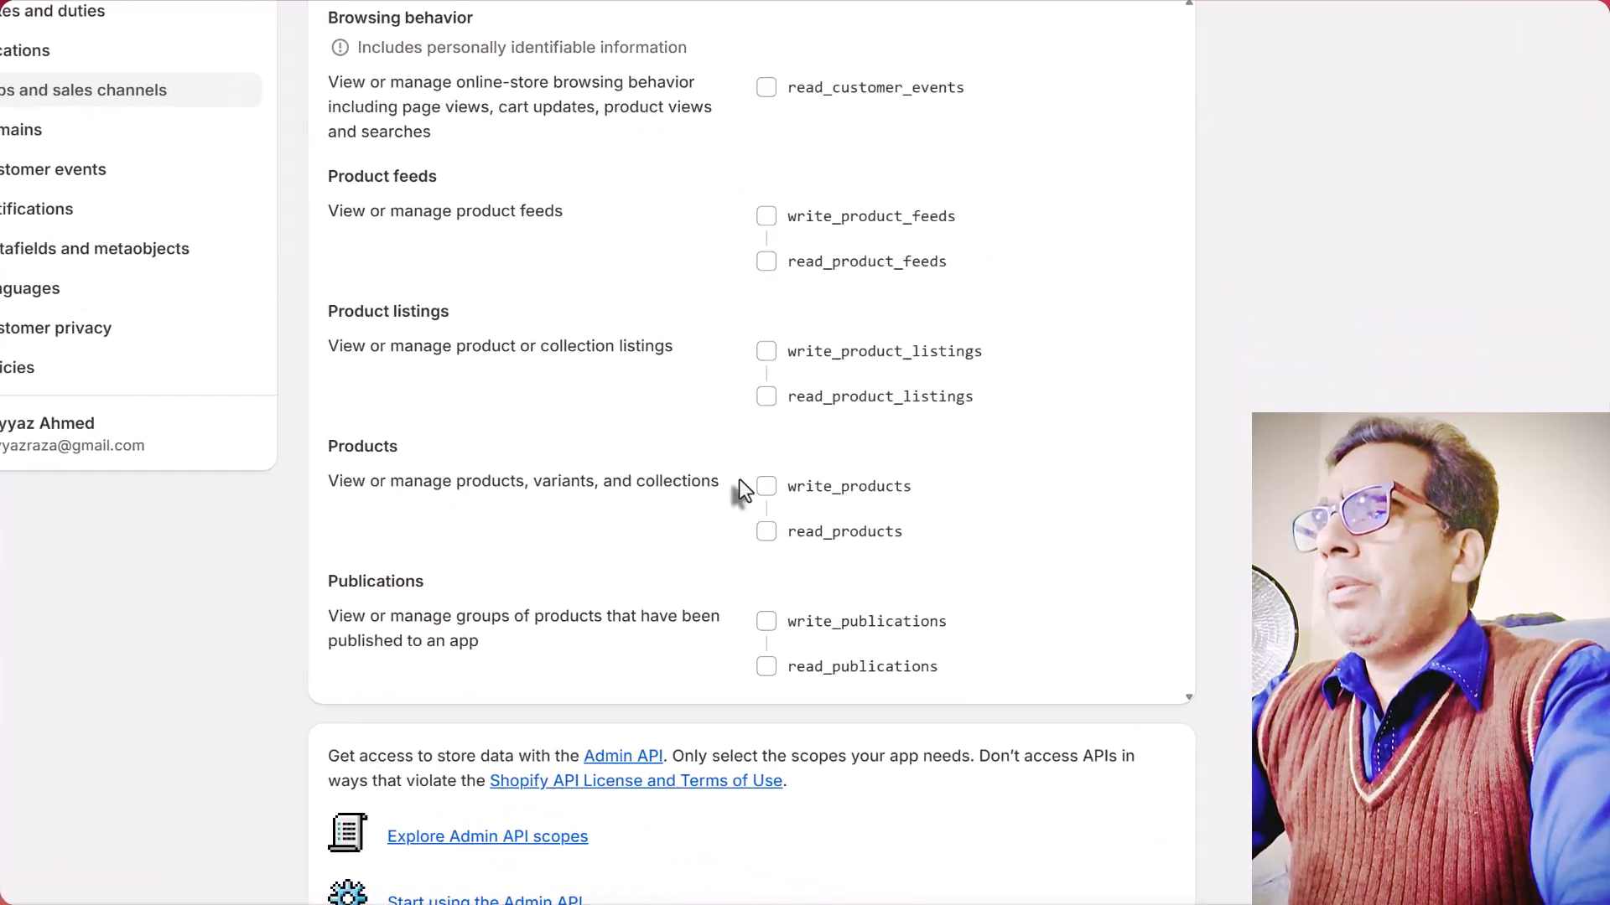
pyautogui.click(765, 486)
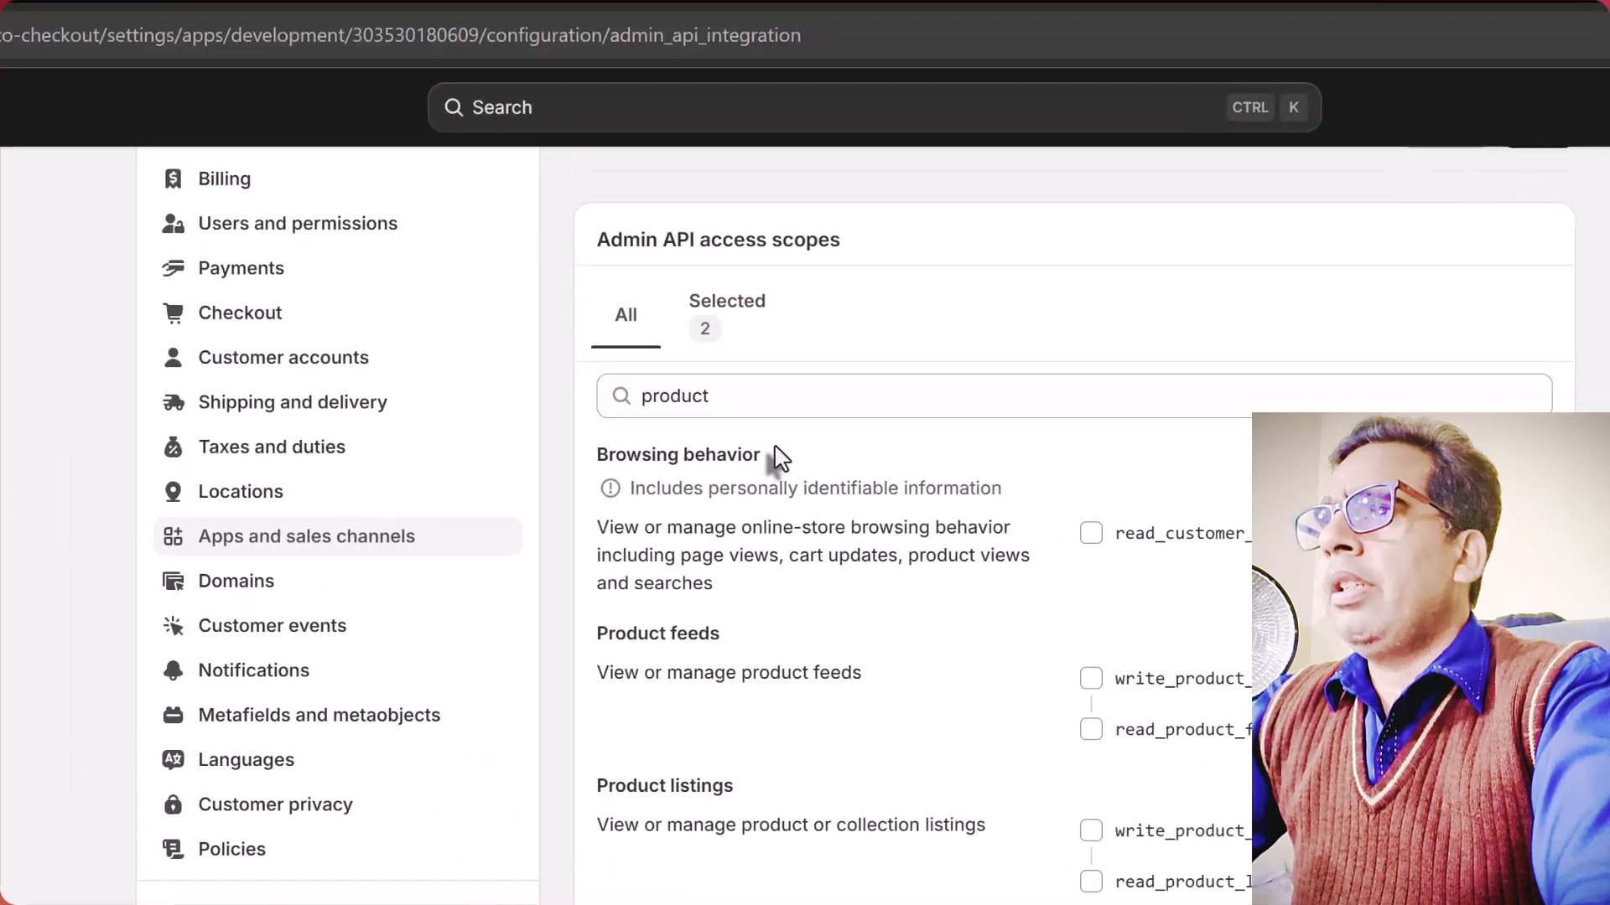
# - Filter the Admin API scopes by "orders", enable write_orders and read_orders, and save the configuration
pyautogui.doubleClick(802, 449)
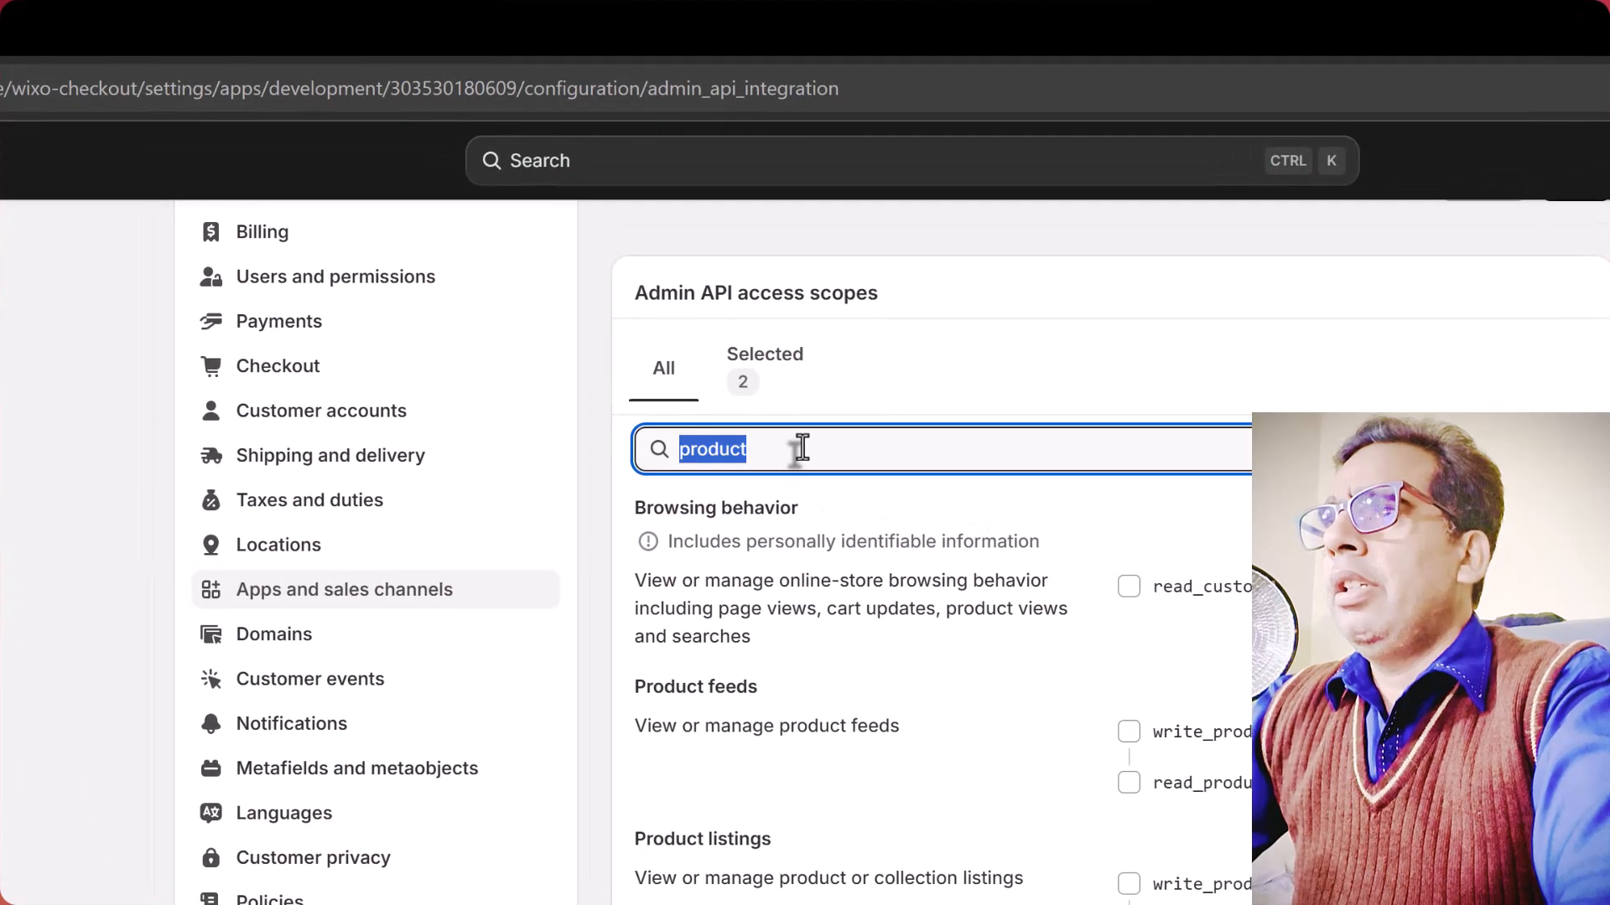
pyautogui.write('of')
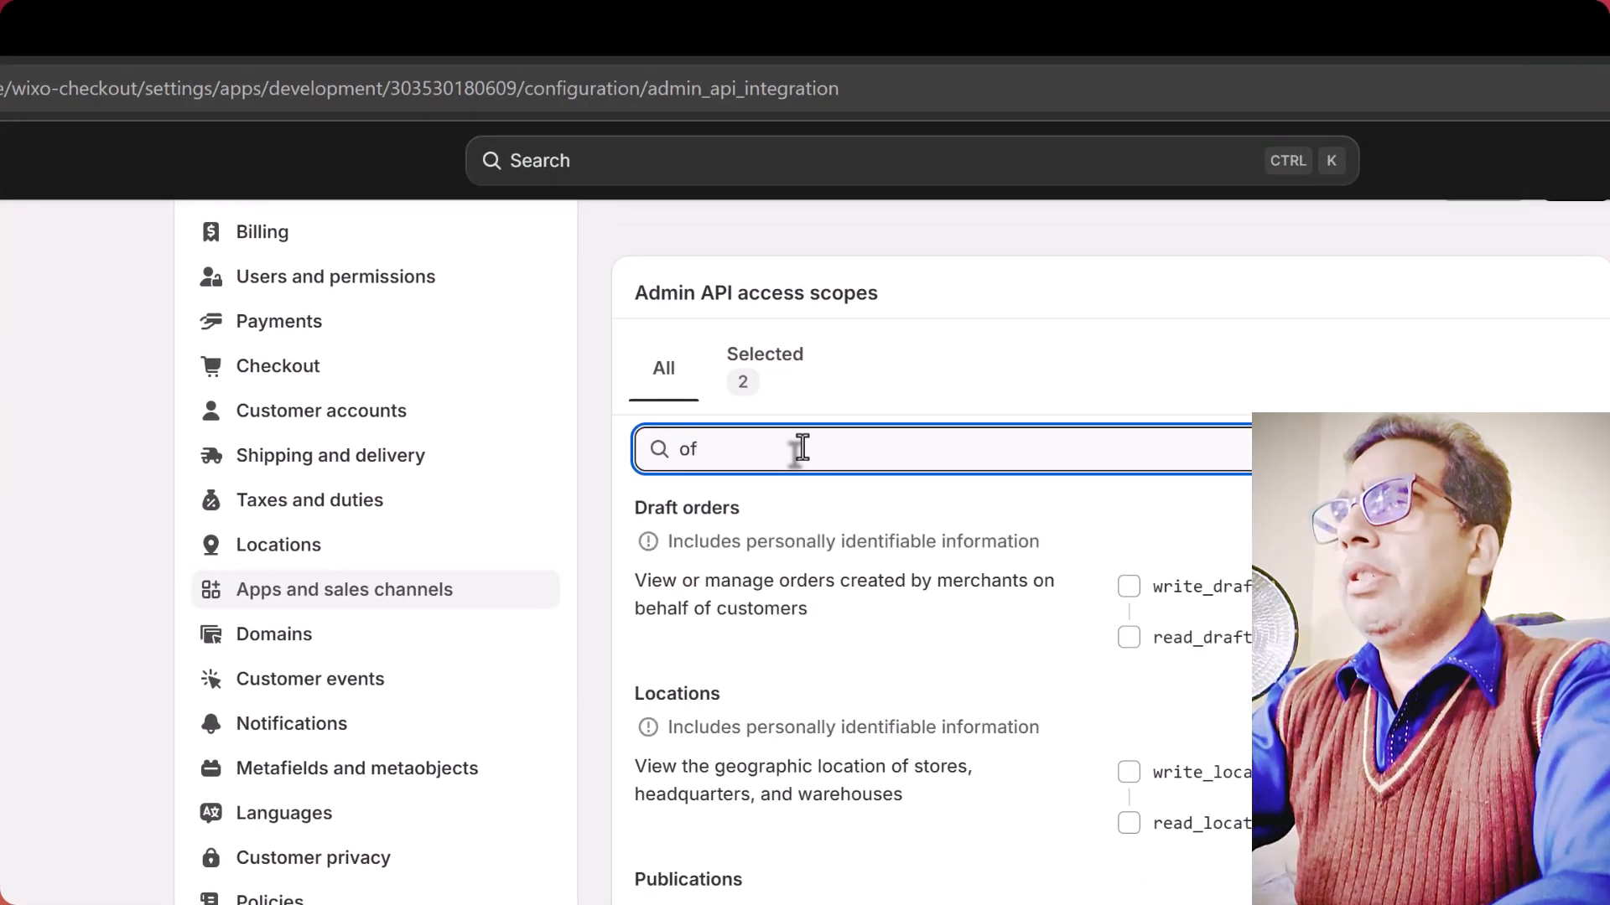
pyautogui.press('BackSpace')
pyautogui.write('rders')
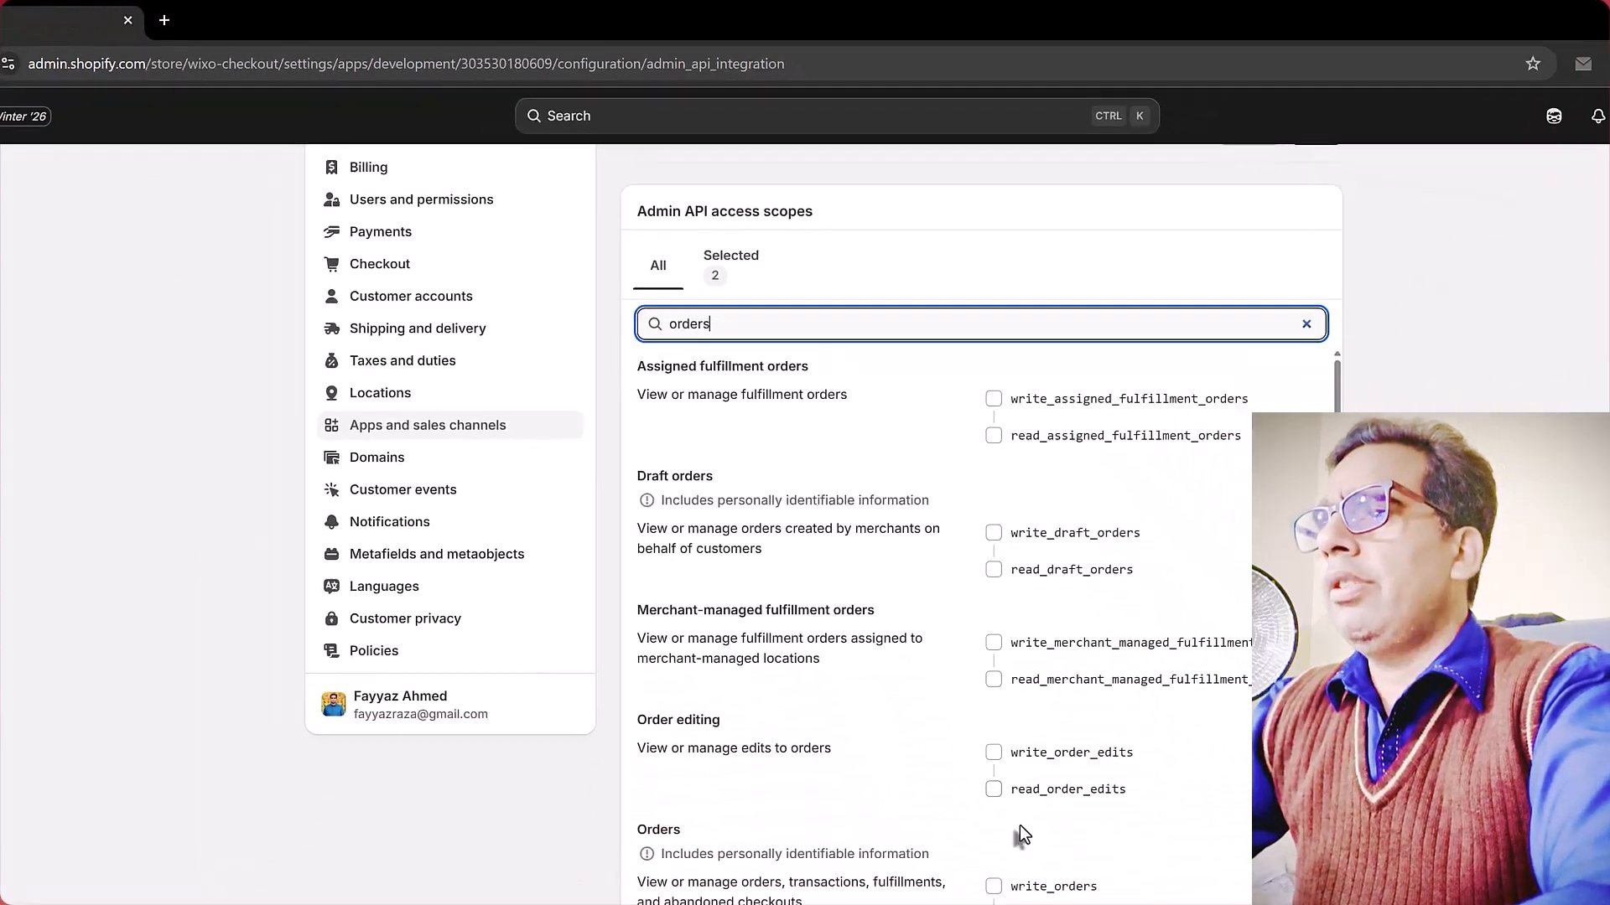
pyautogui.click(959, 746)
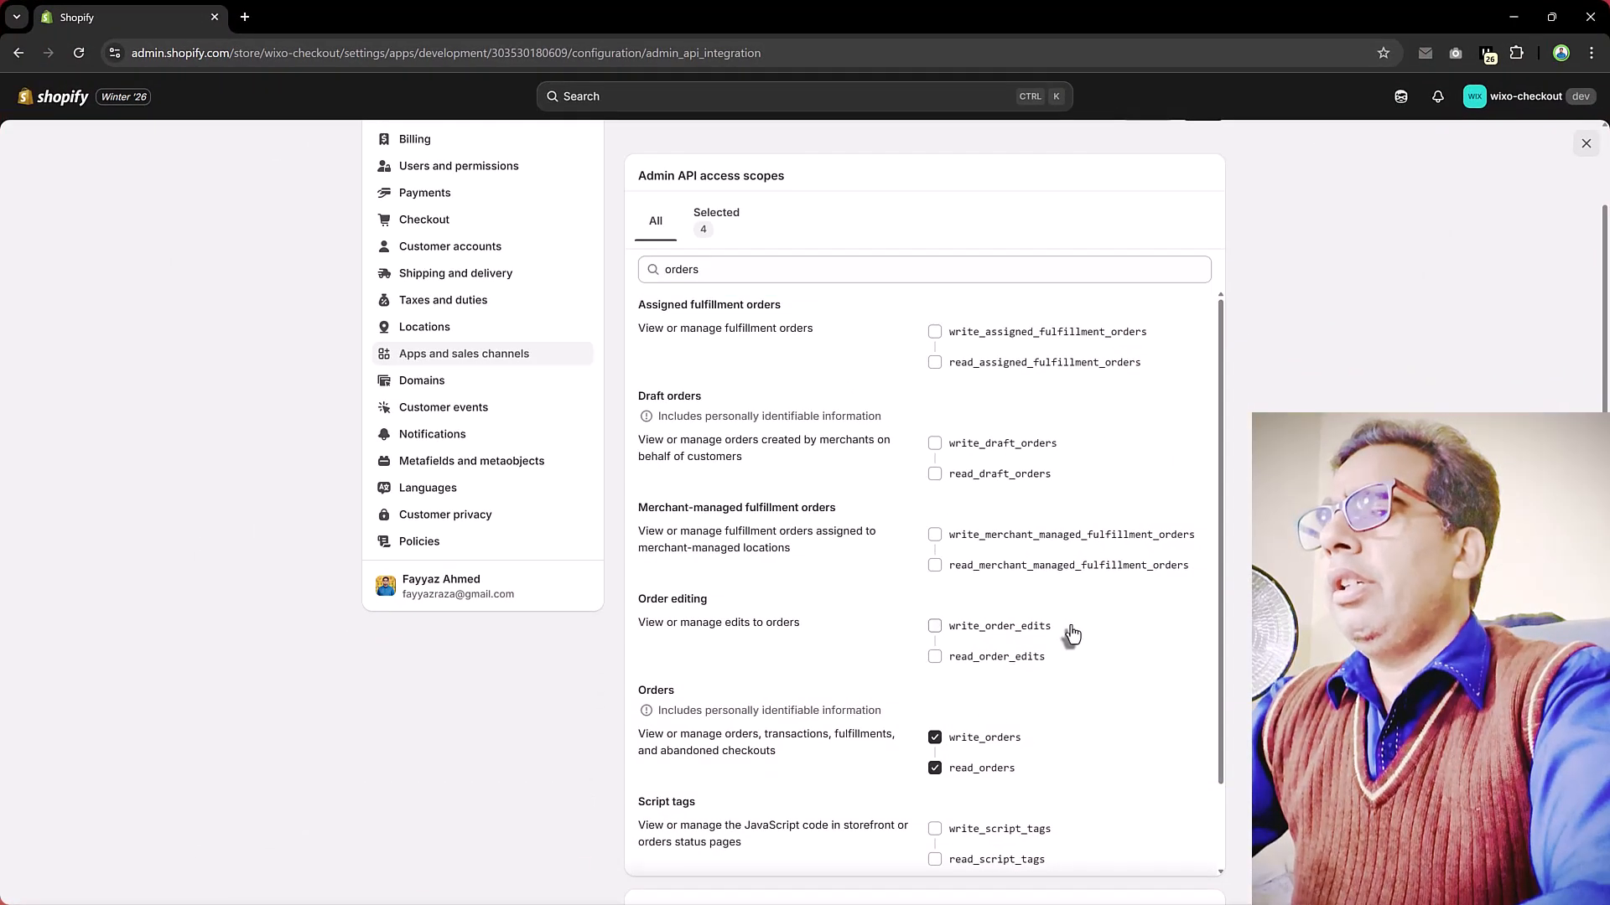
pyautogui.scroll(-2, 1073, 635)
pyautogui.scroll(4, 1073, 634)
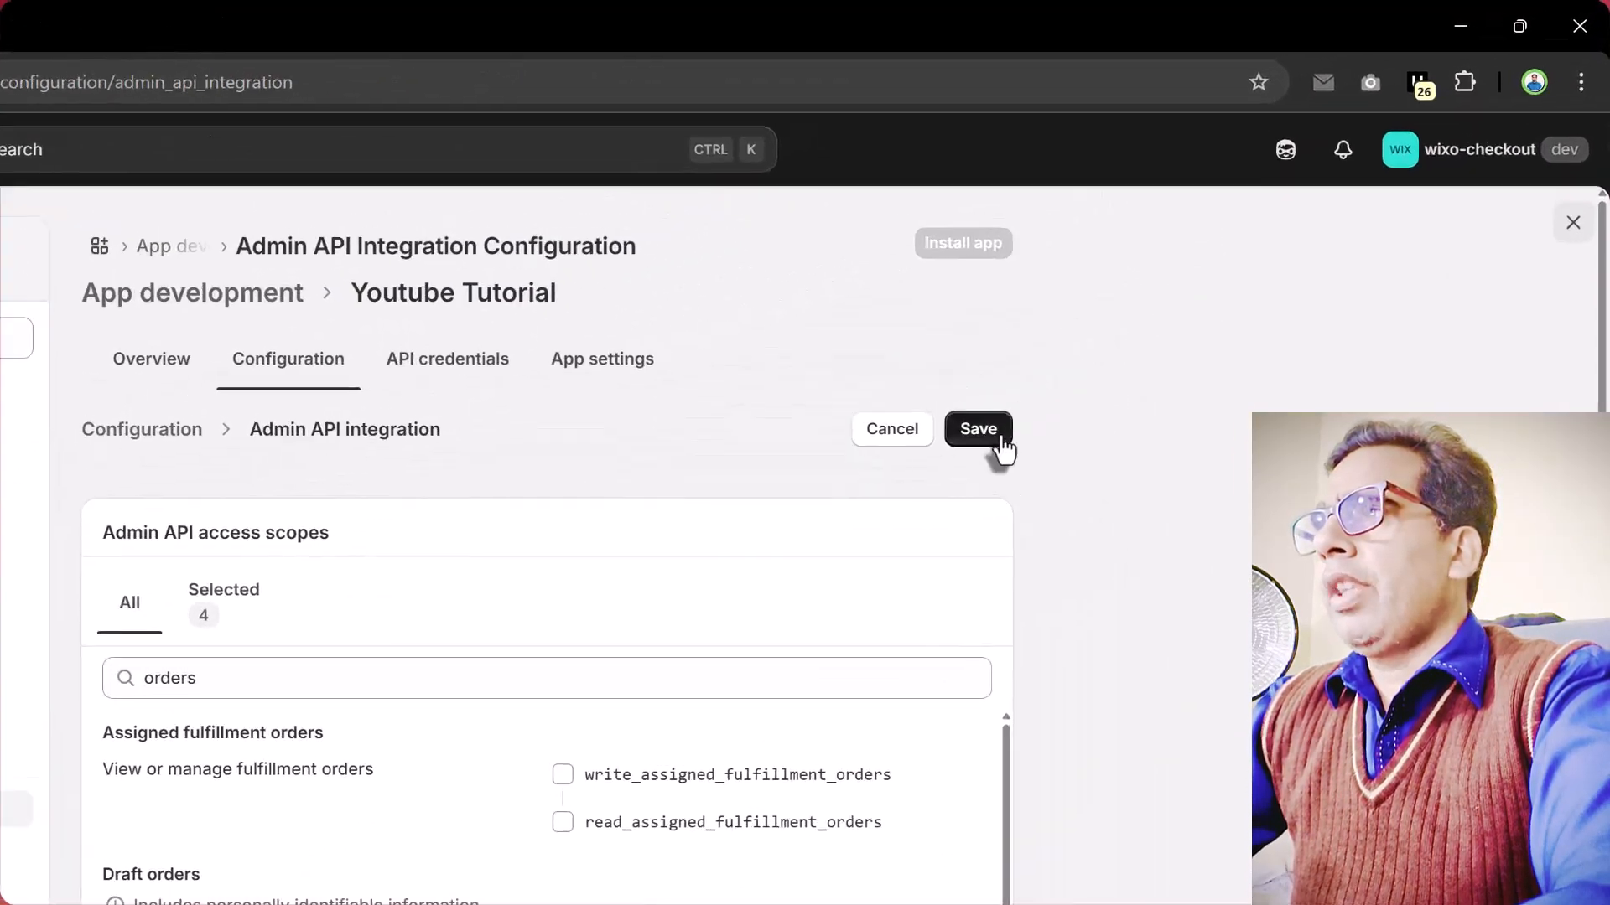
pyautogui.click(997, 435)
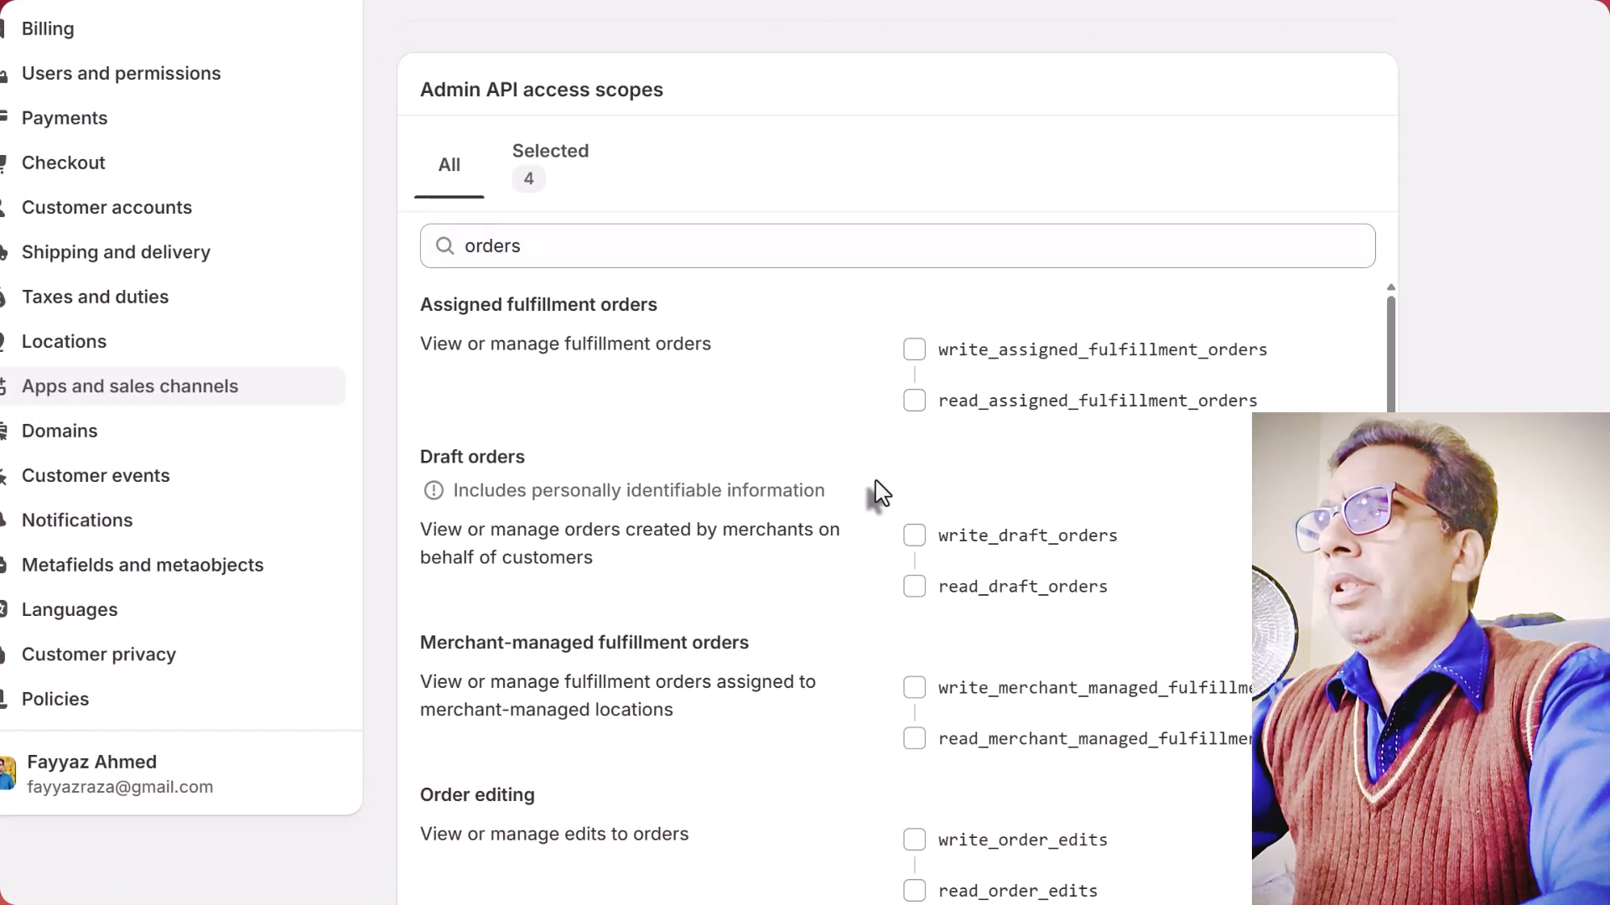
pyautogui.click(793, 245)
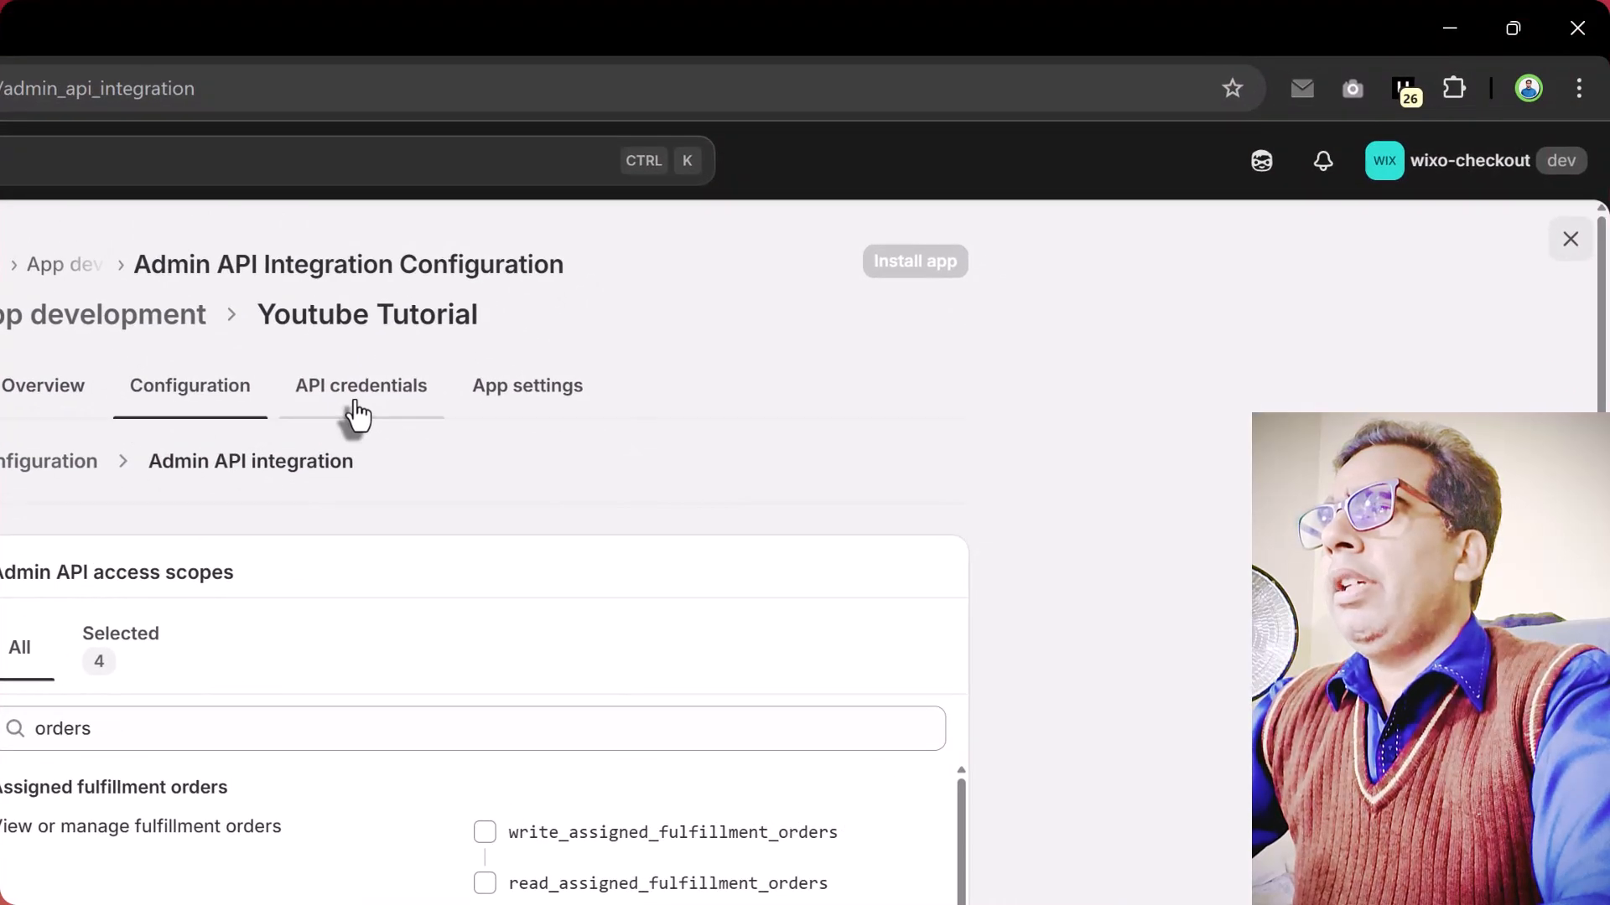
# - Install the Youtube Tutorial app from its API credentials and reveal the Admin API access token
pyautogui.click(651, 29)
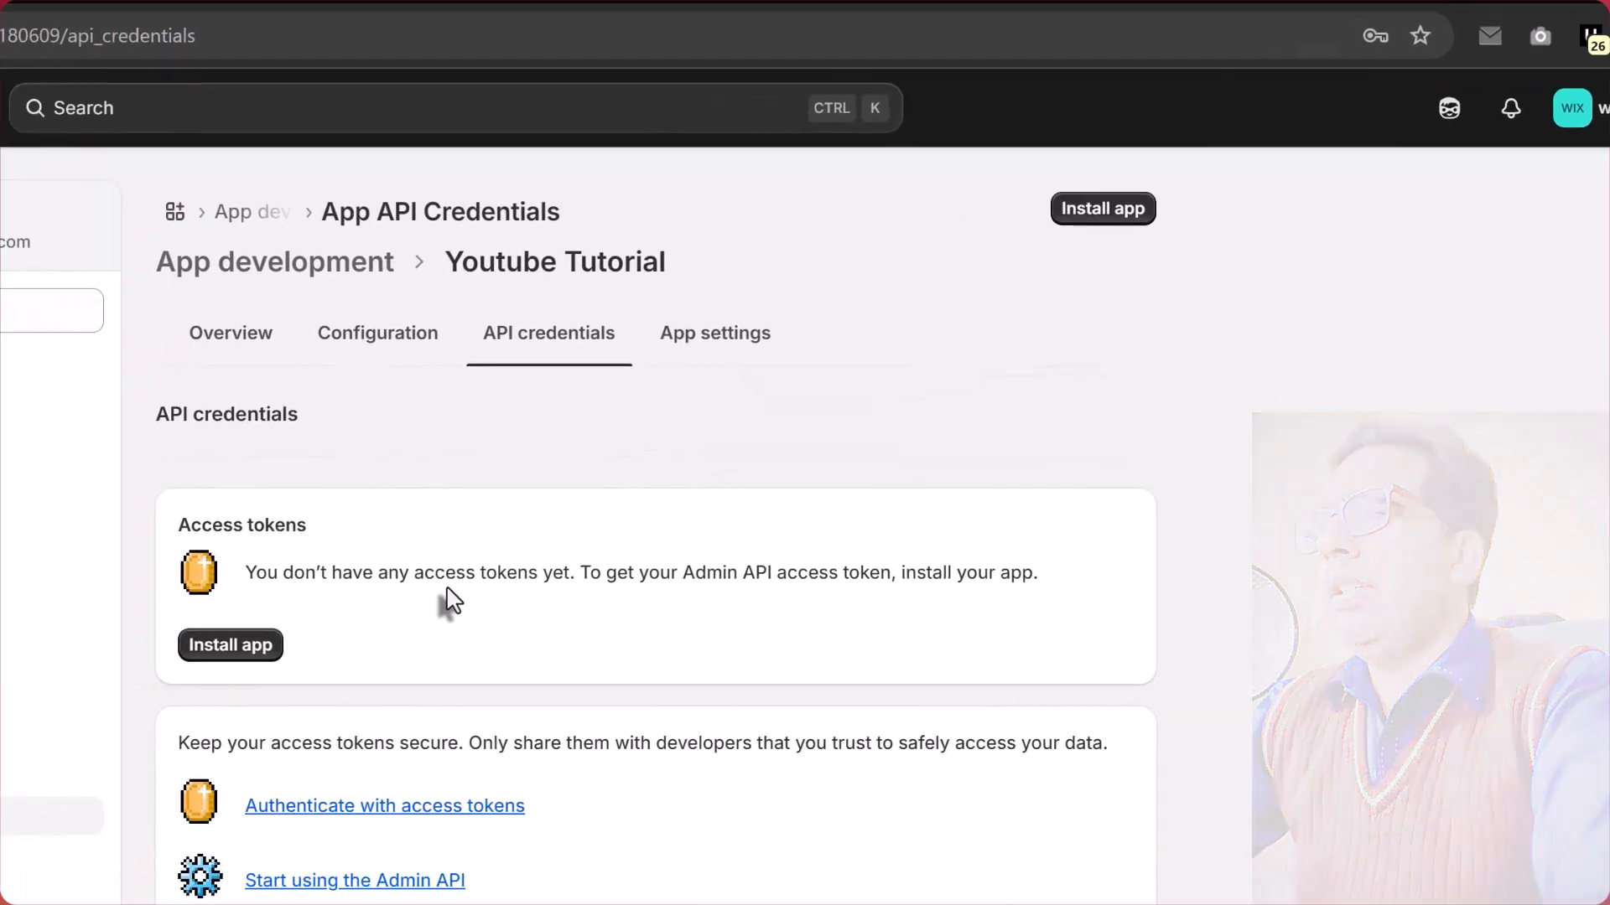
pyautogui.click(230, 645)
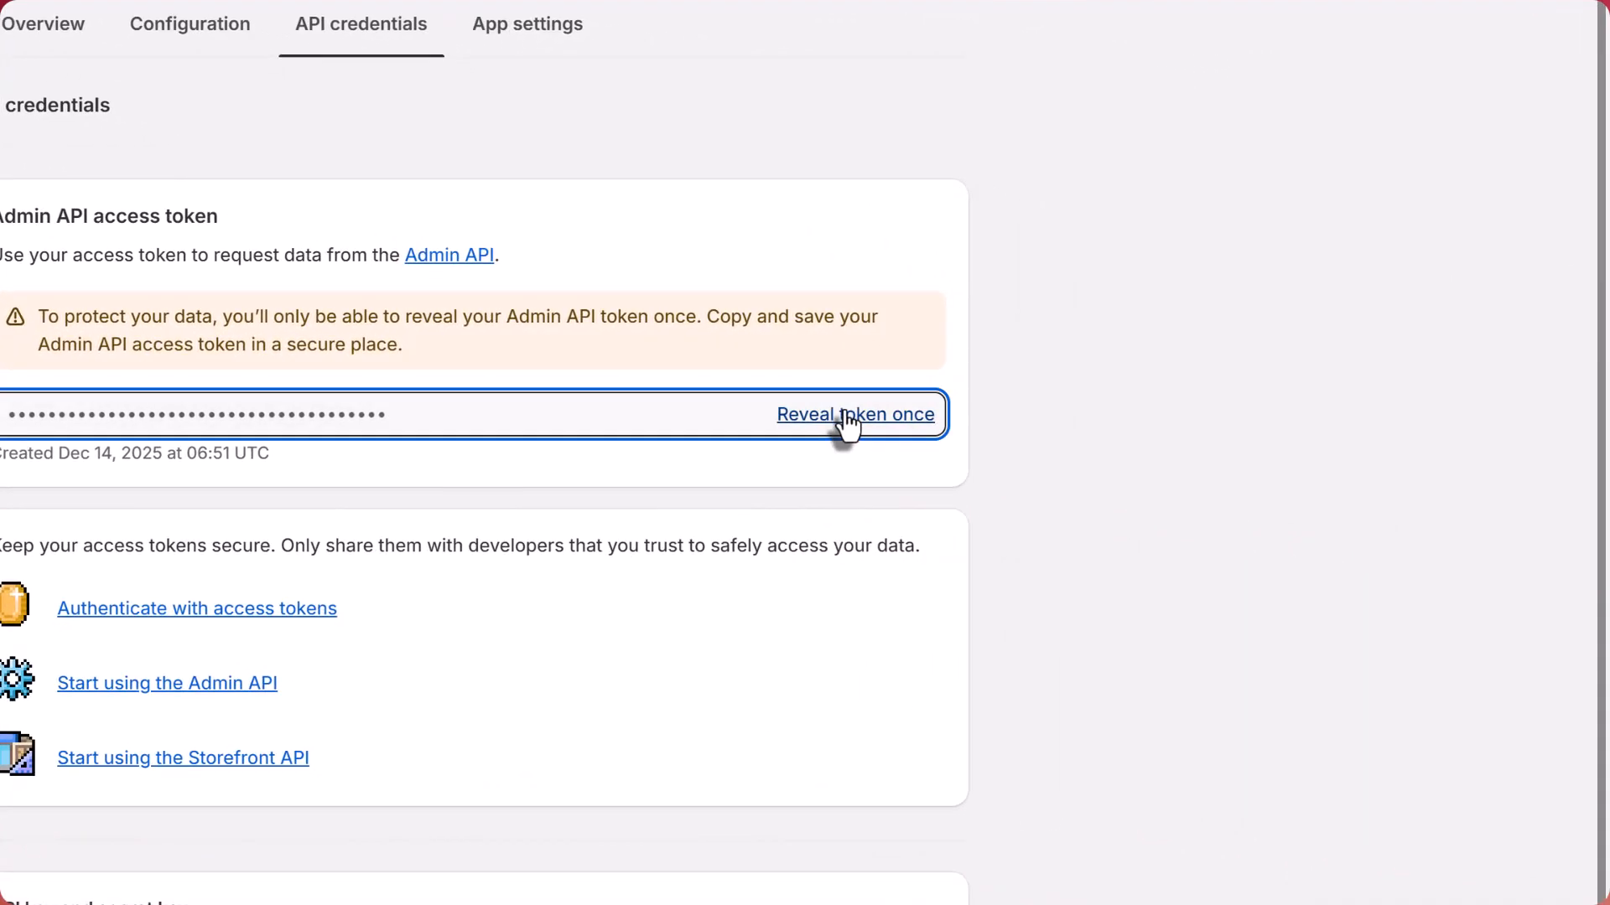
pyautogui.click(848, 423)
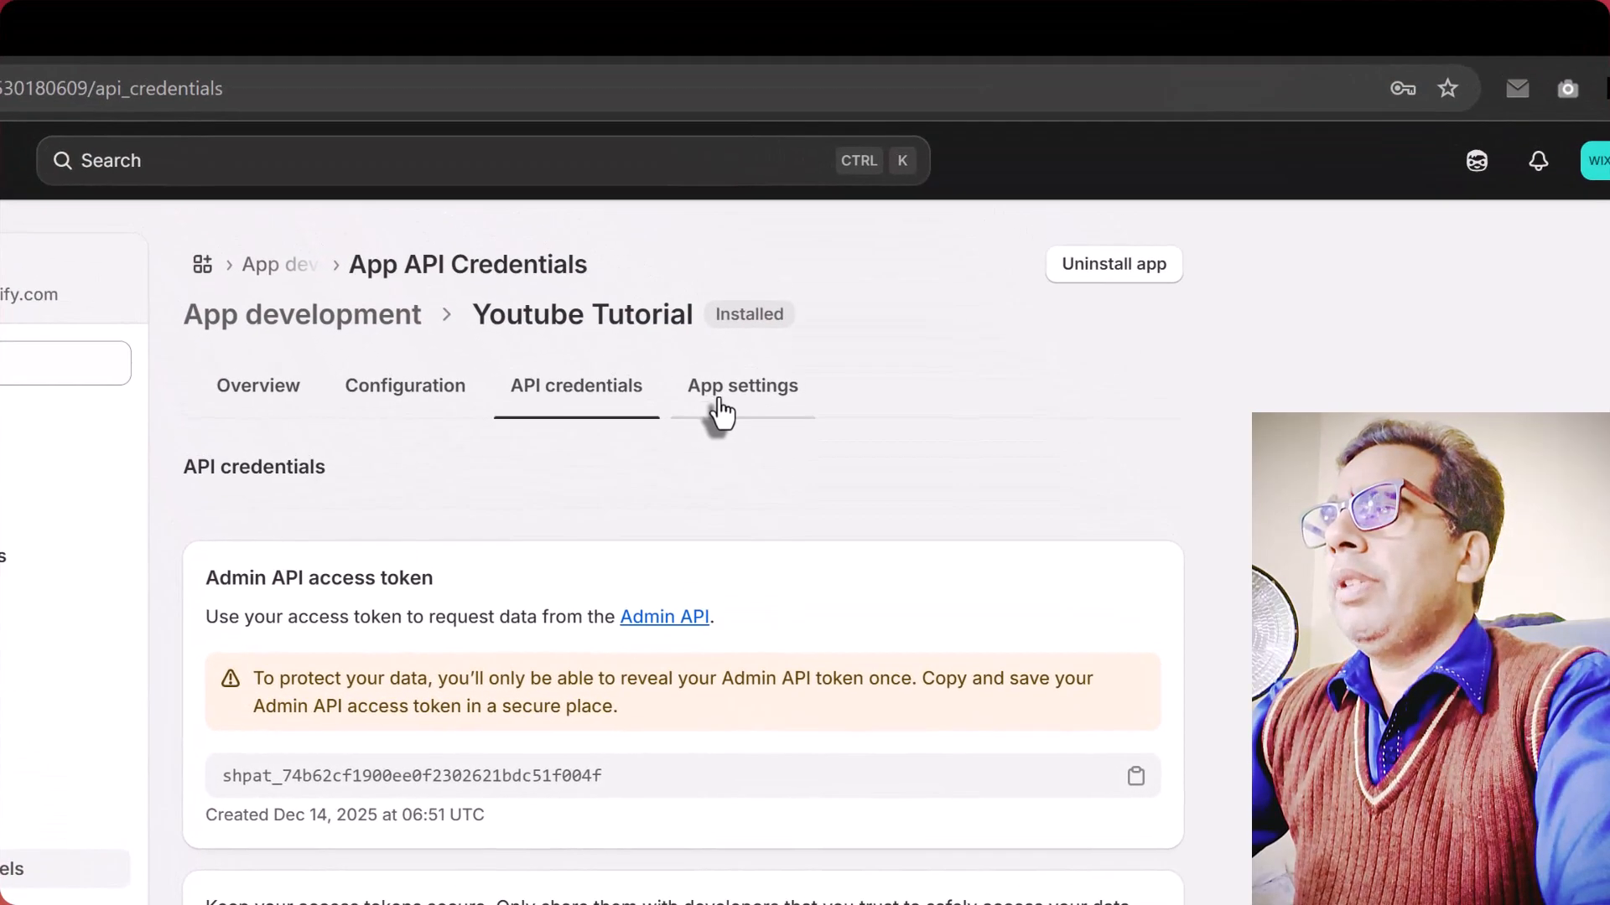
# - Review the Youtube Tutorial app's settings, including its app information and contact information
pyautogui.click(700, 383)
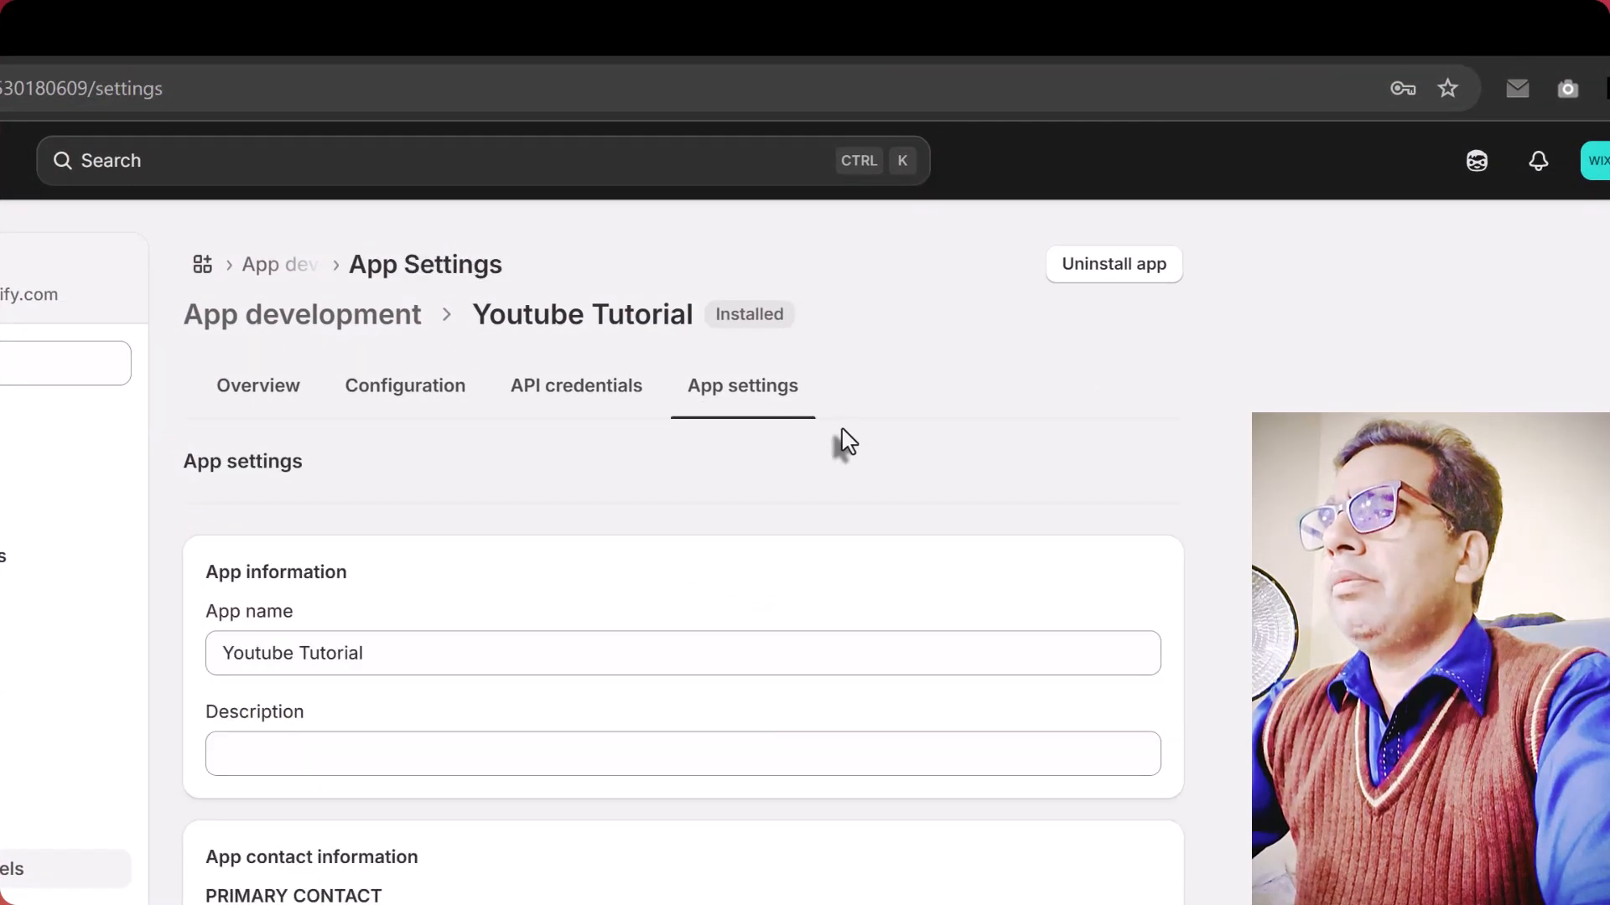
pyautogui.scroll(-3, 847, 442)
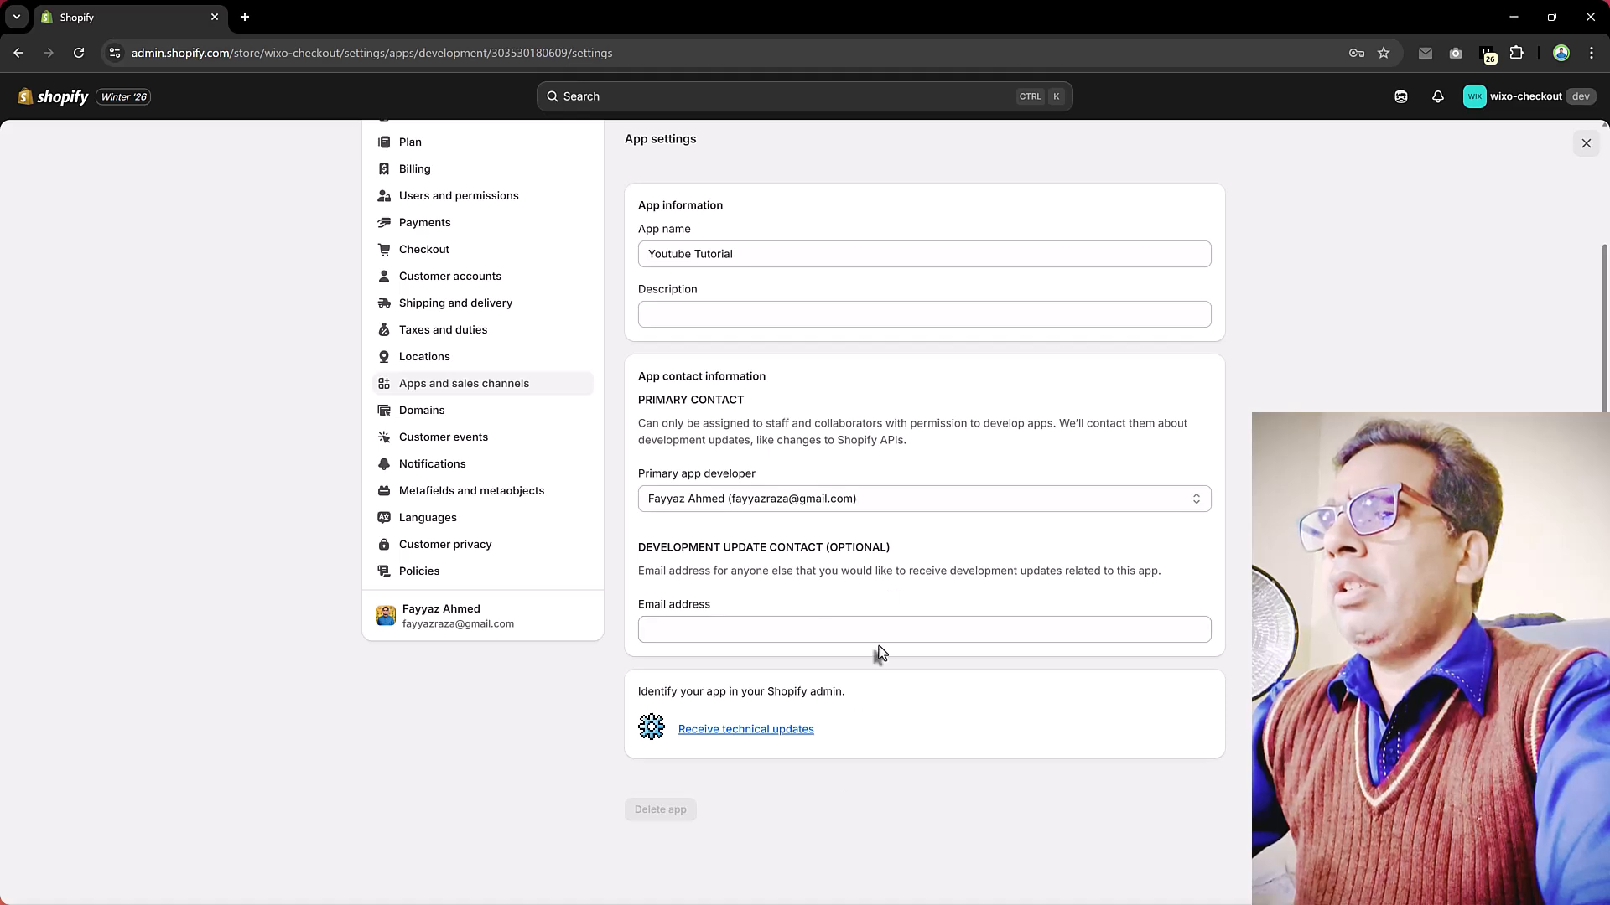
pyautogui.scroll(2, 923, 570)
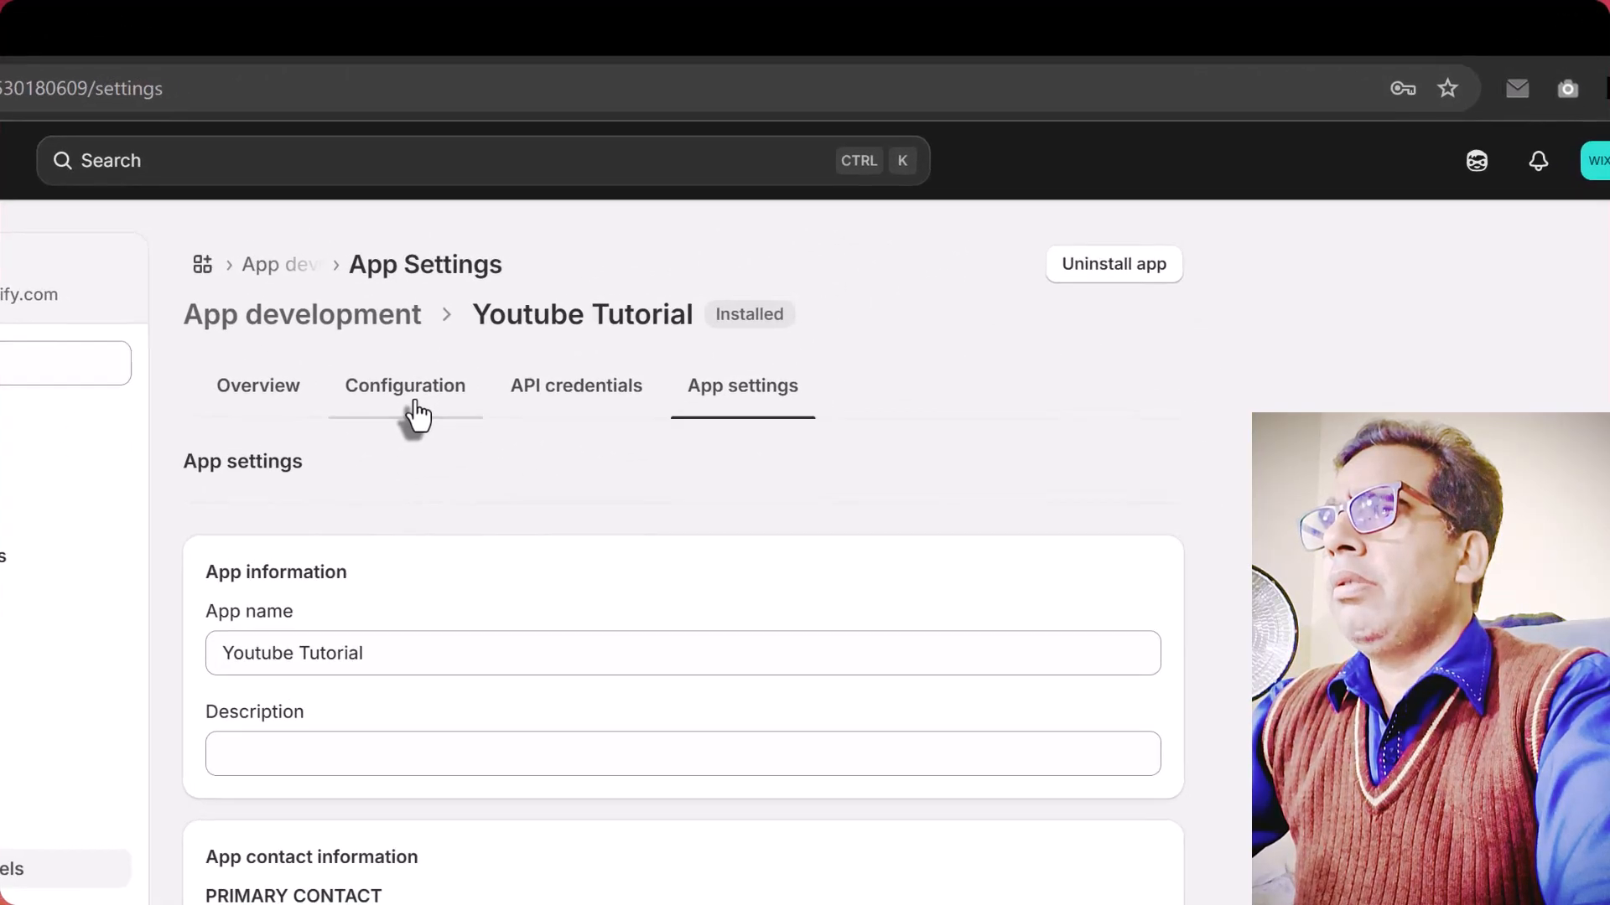
# - Edit the app's Admin API integration to add the write_customers and read_customers scopes, and save
pyautogui.click(761, 239)
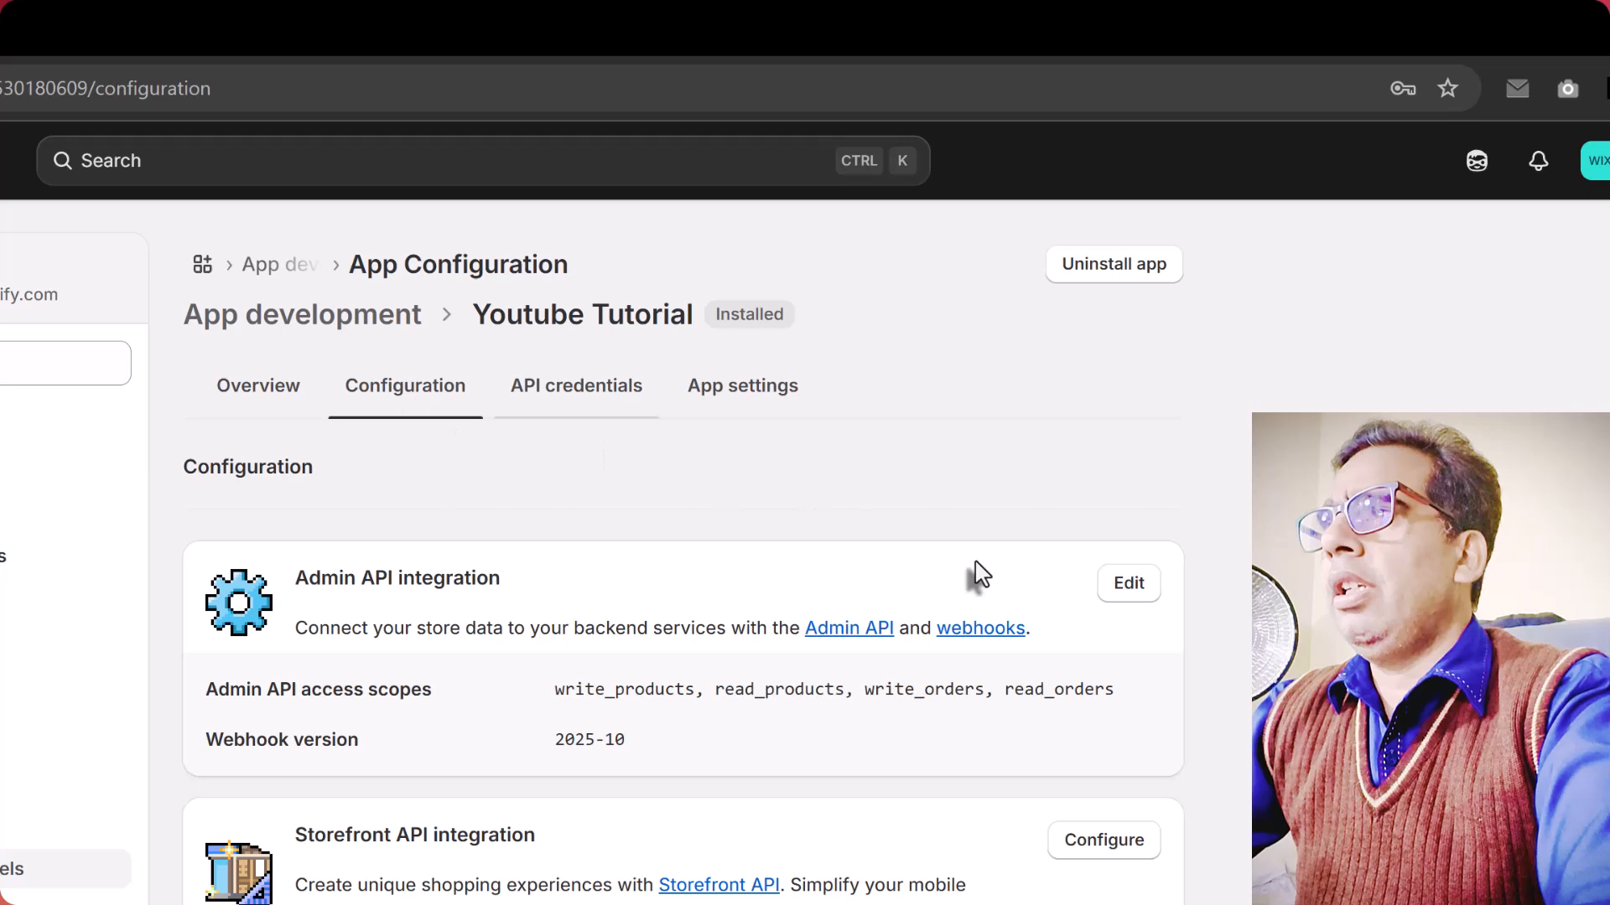
pyautogui.click(1119, 585)
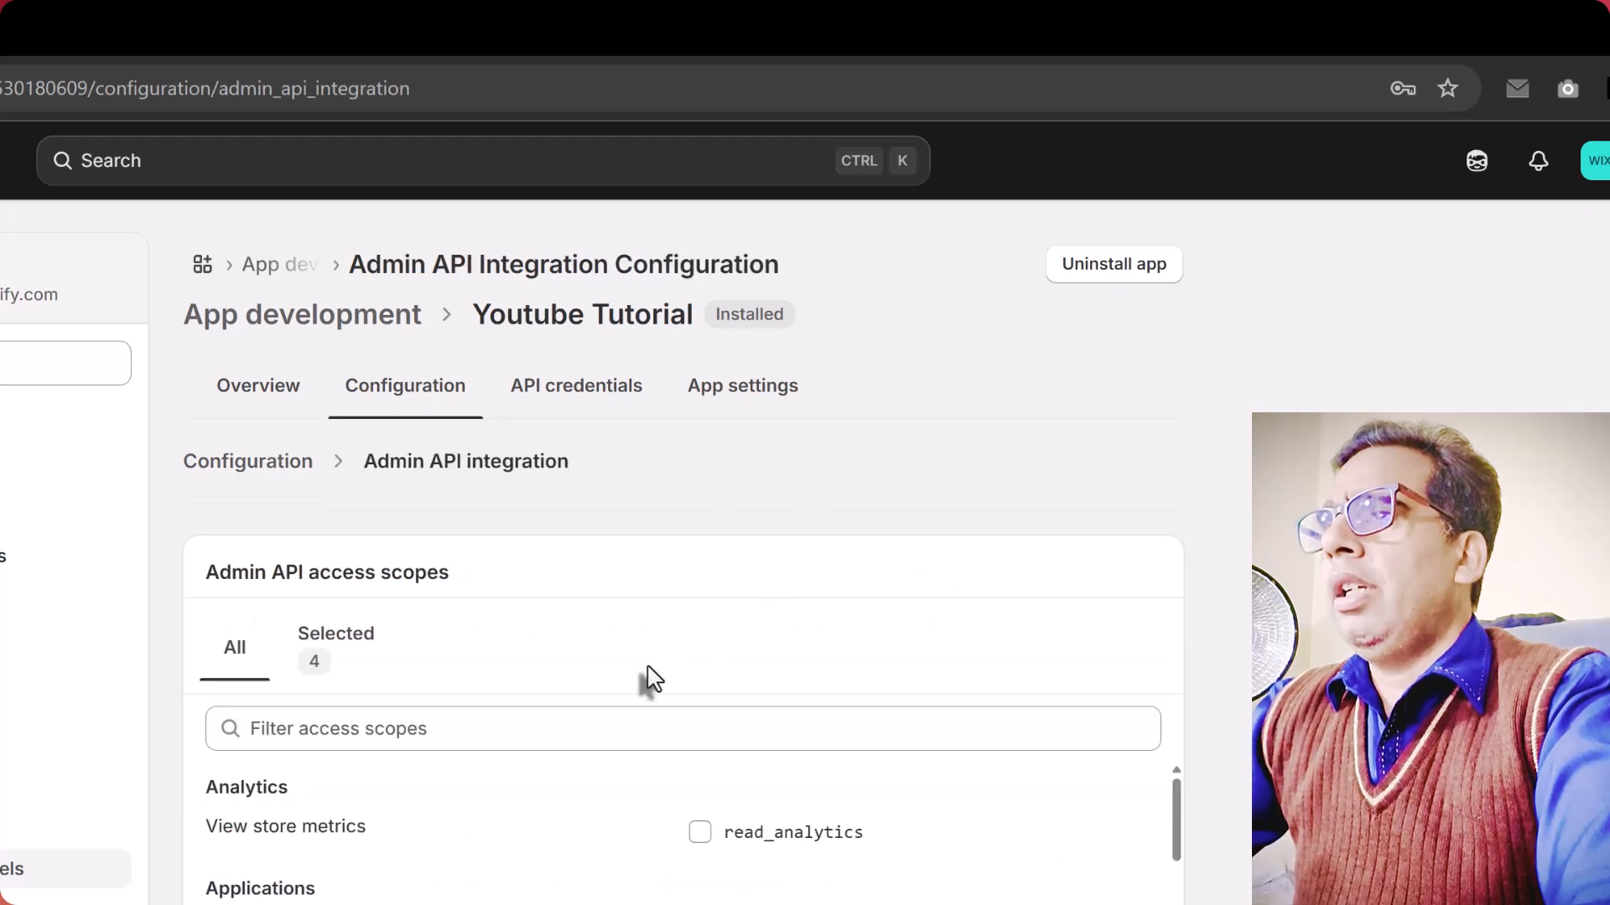
pyautogui.click(624, 719)
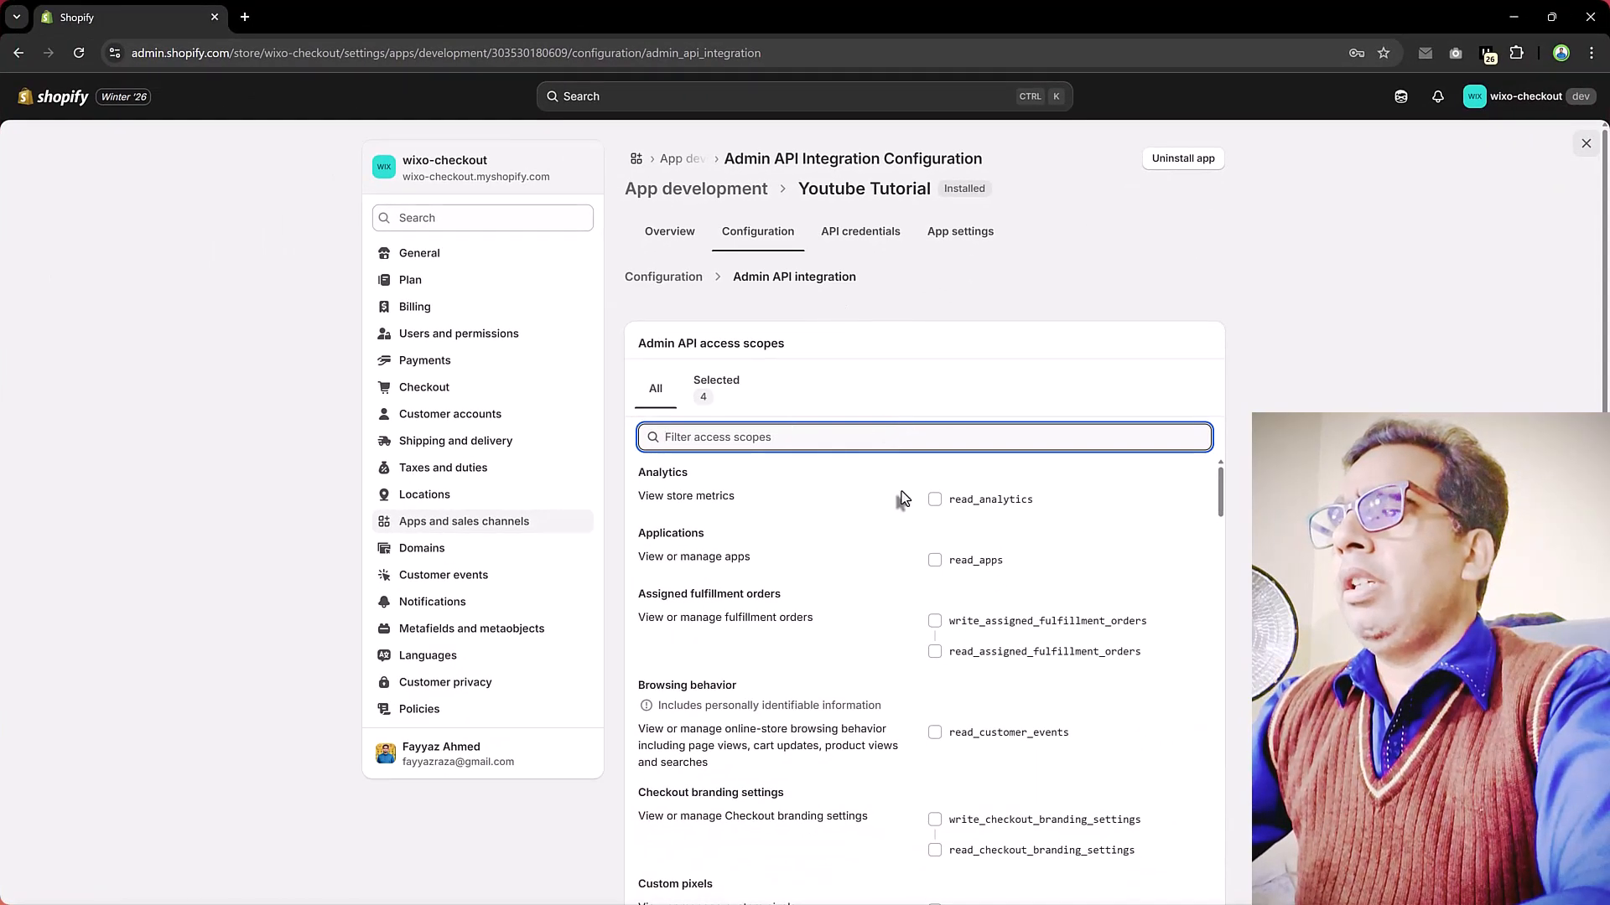
pyautogui.scroll(-6, 901, 499)
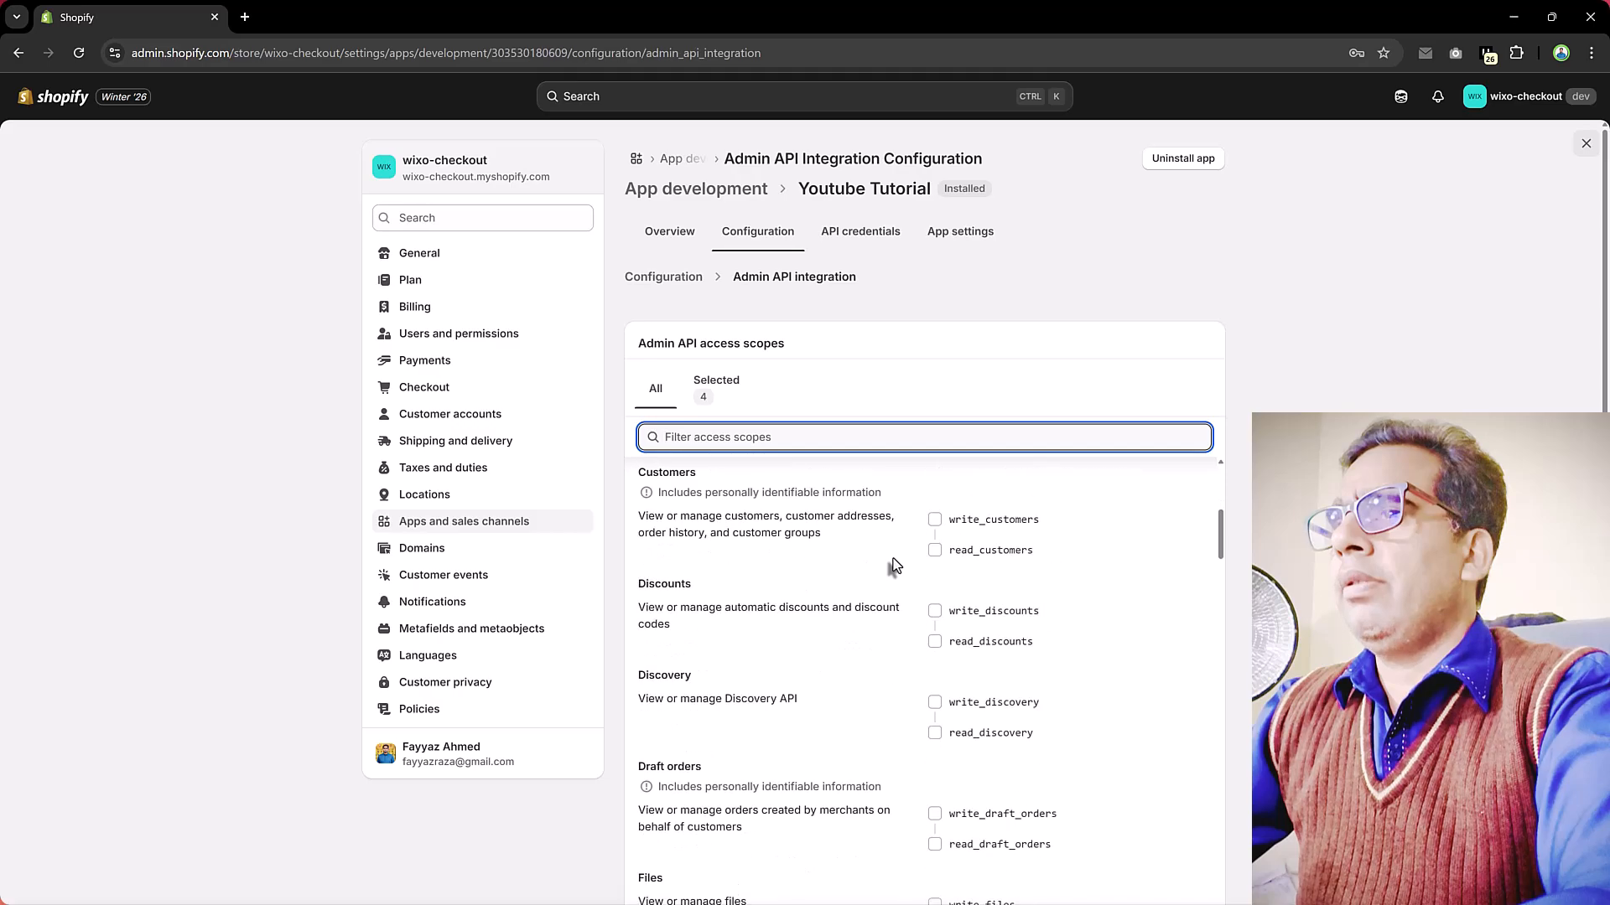
pyautogui.scroll(2, 893, 565)
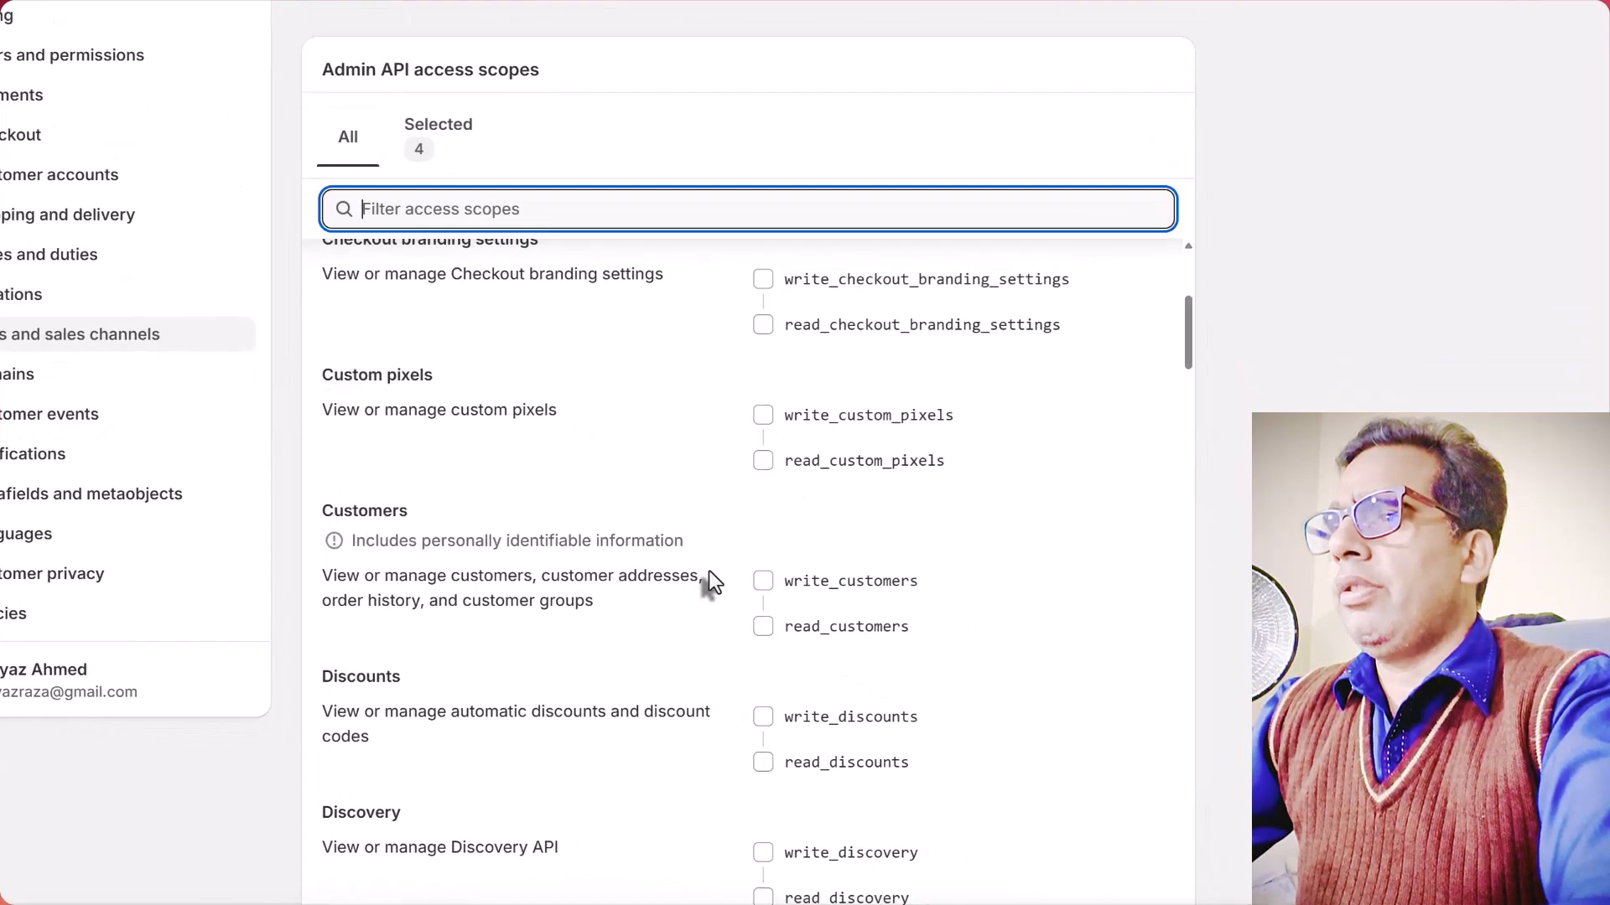
pyautogui.click(935, 688)
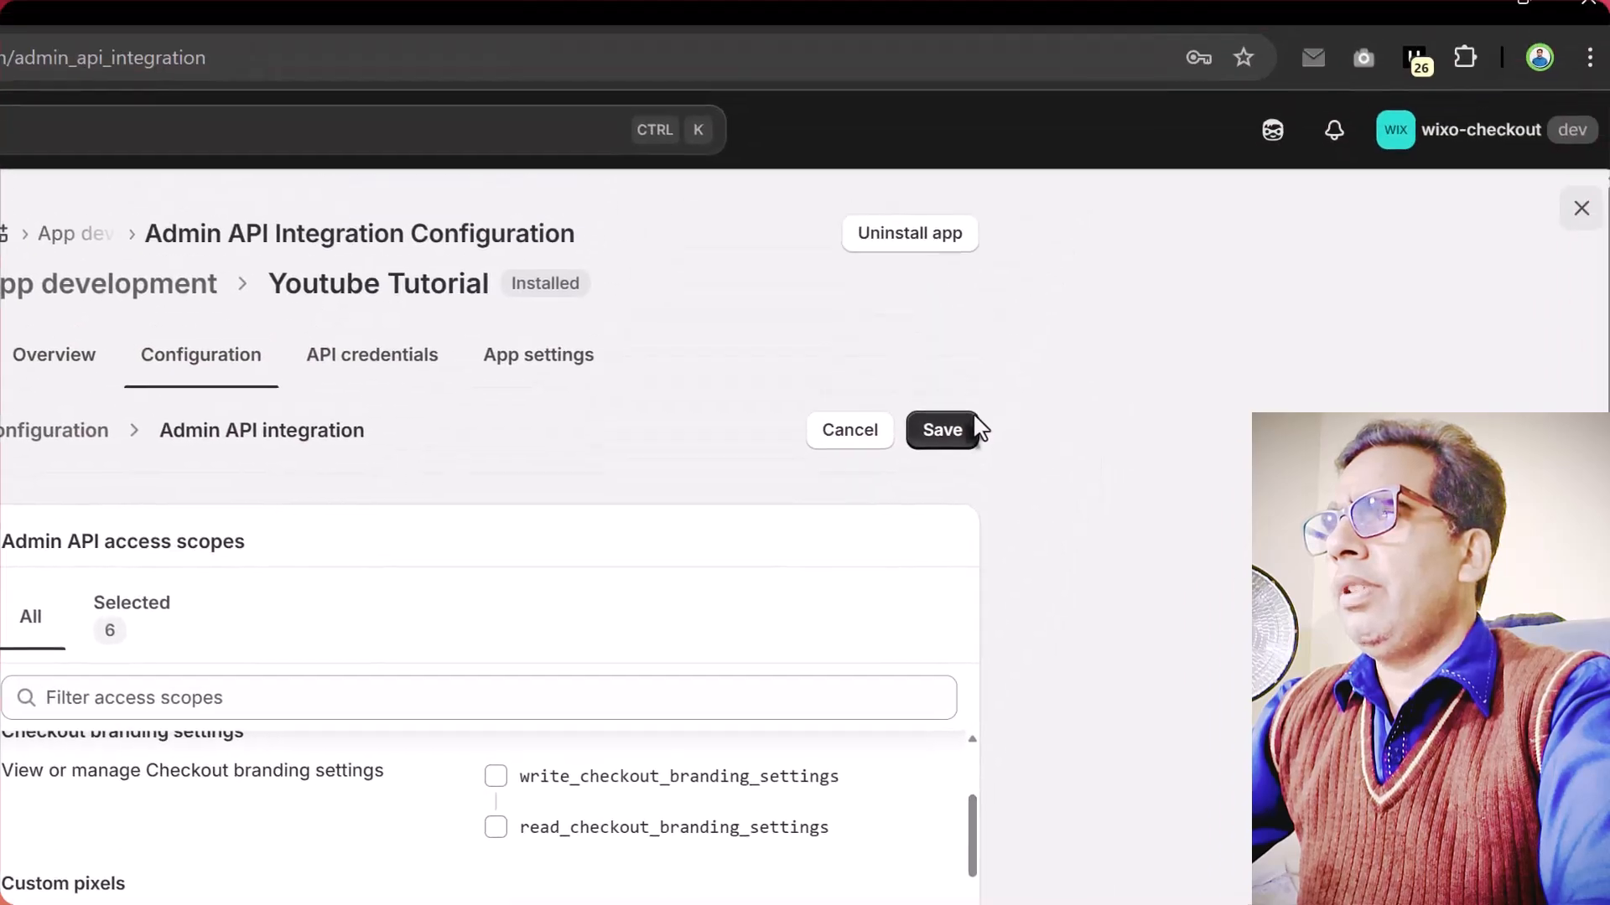
pyautogui.click(947, 465)
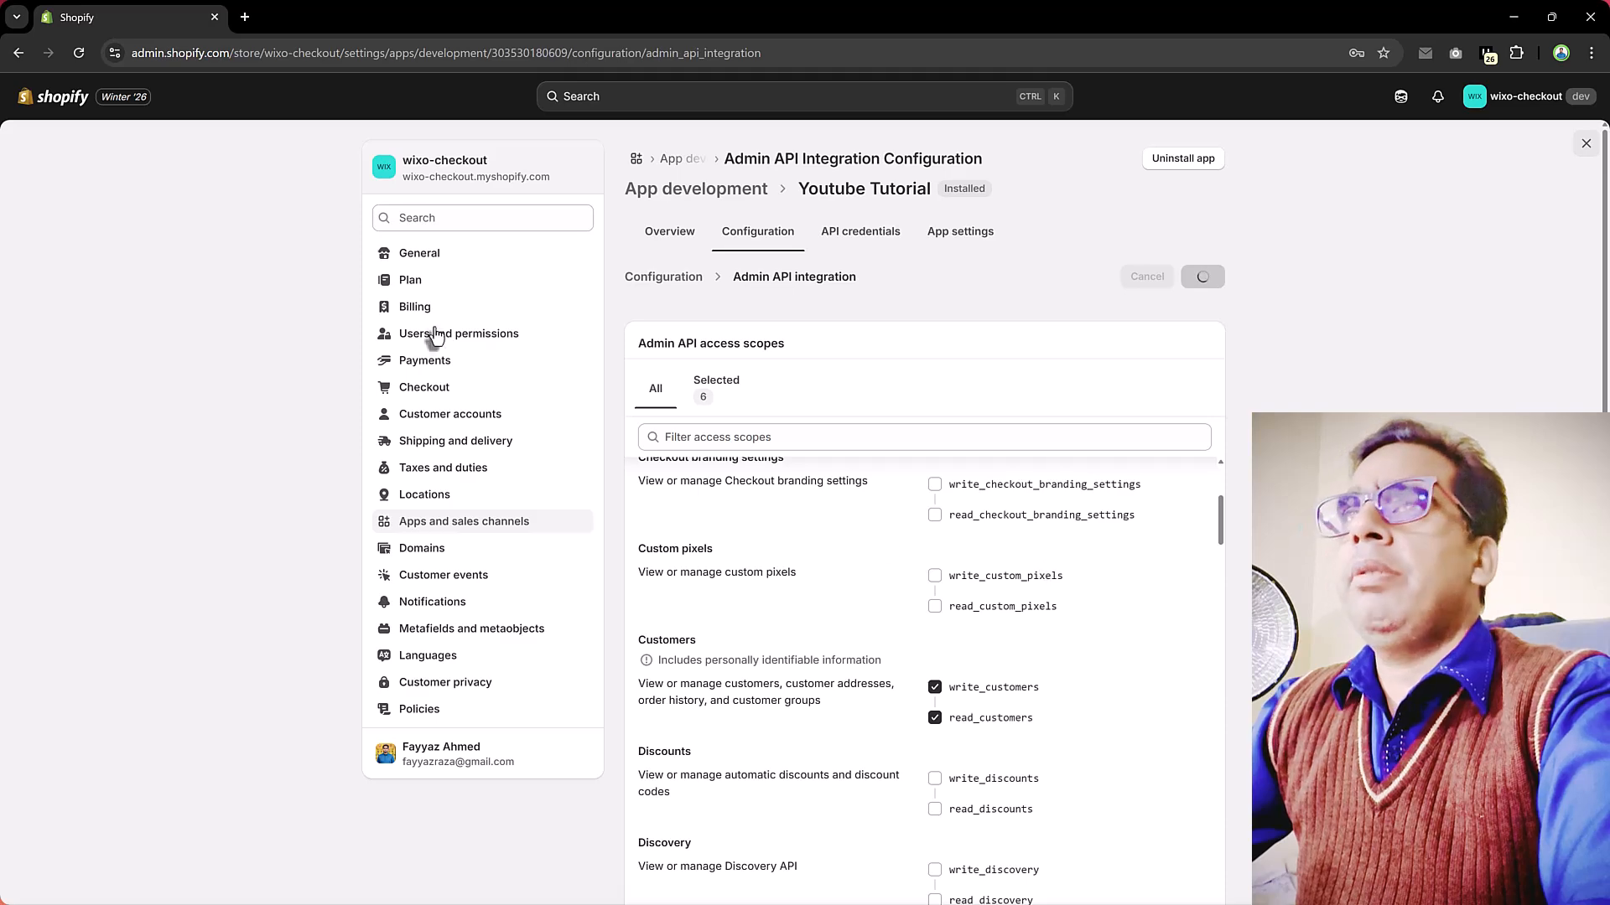
# - Search the web for "shopify graphql admin api" in a new tab and open Shopify's GraphQL Admin API reference
pyautogui.click(251, 16)
pyautogui.click(266, 52)
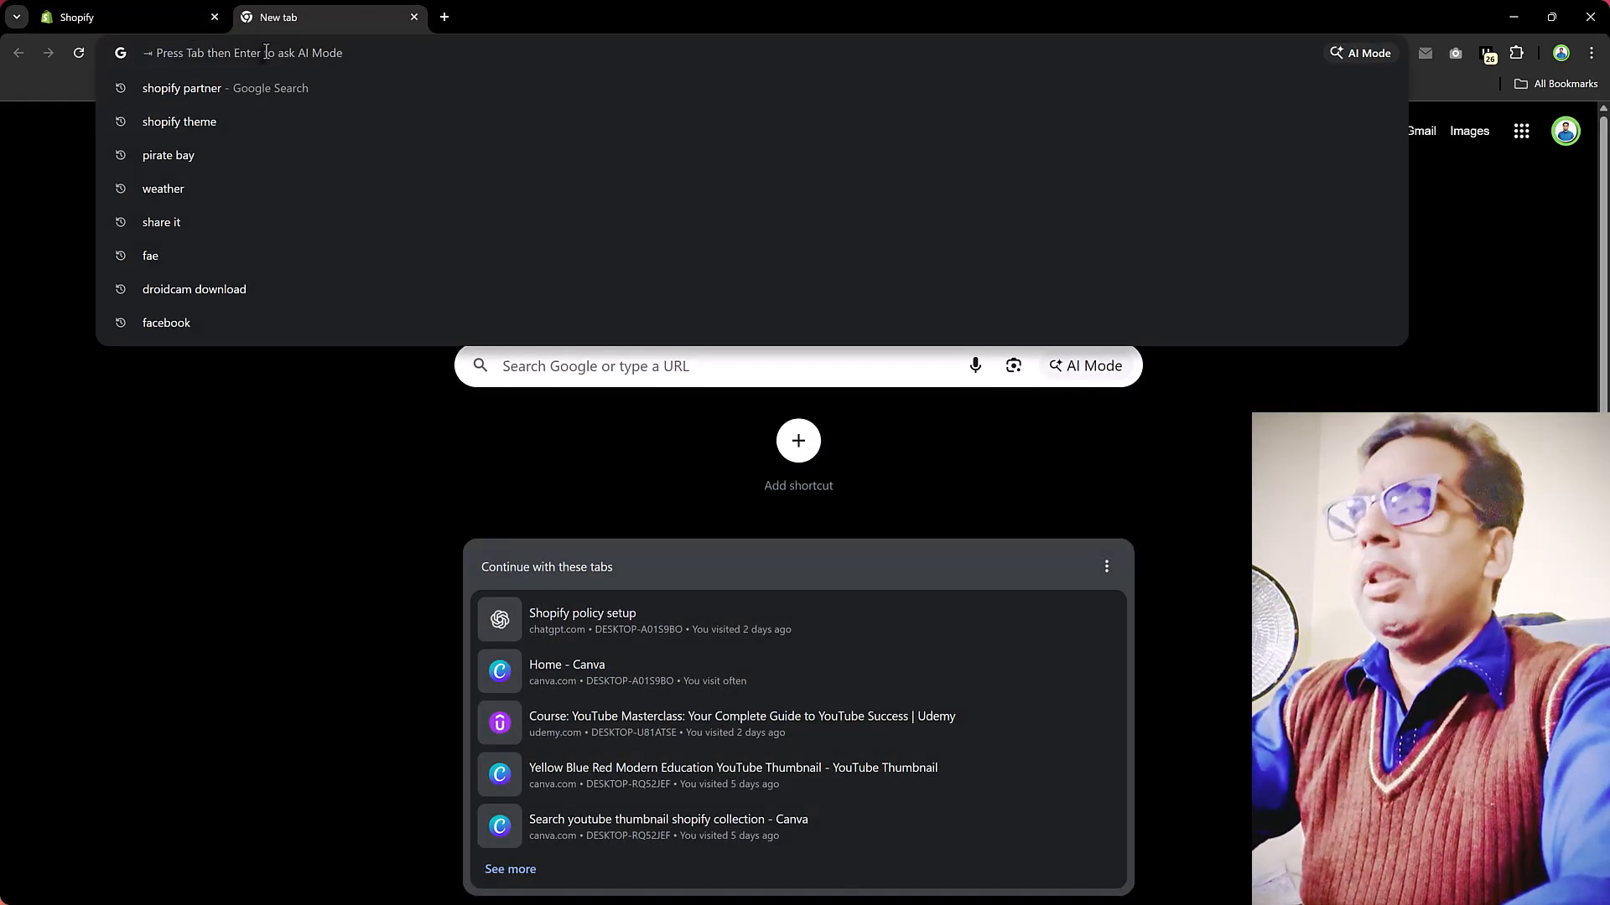
pyautogui.write('shopify graphql admin api')
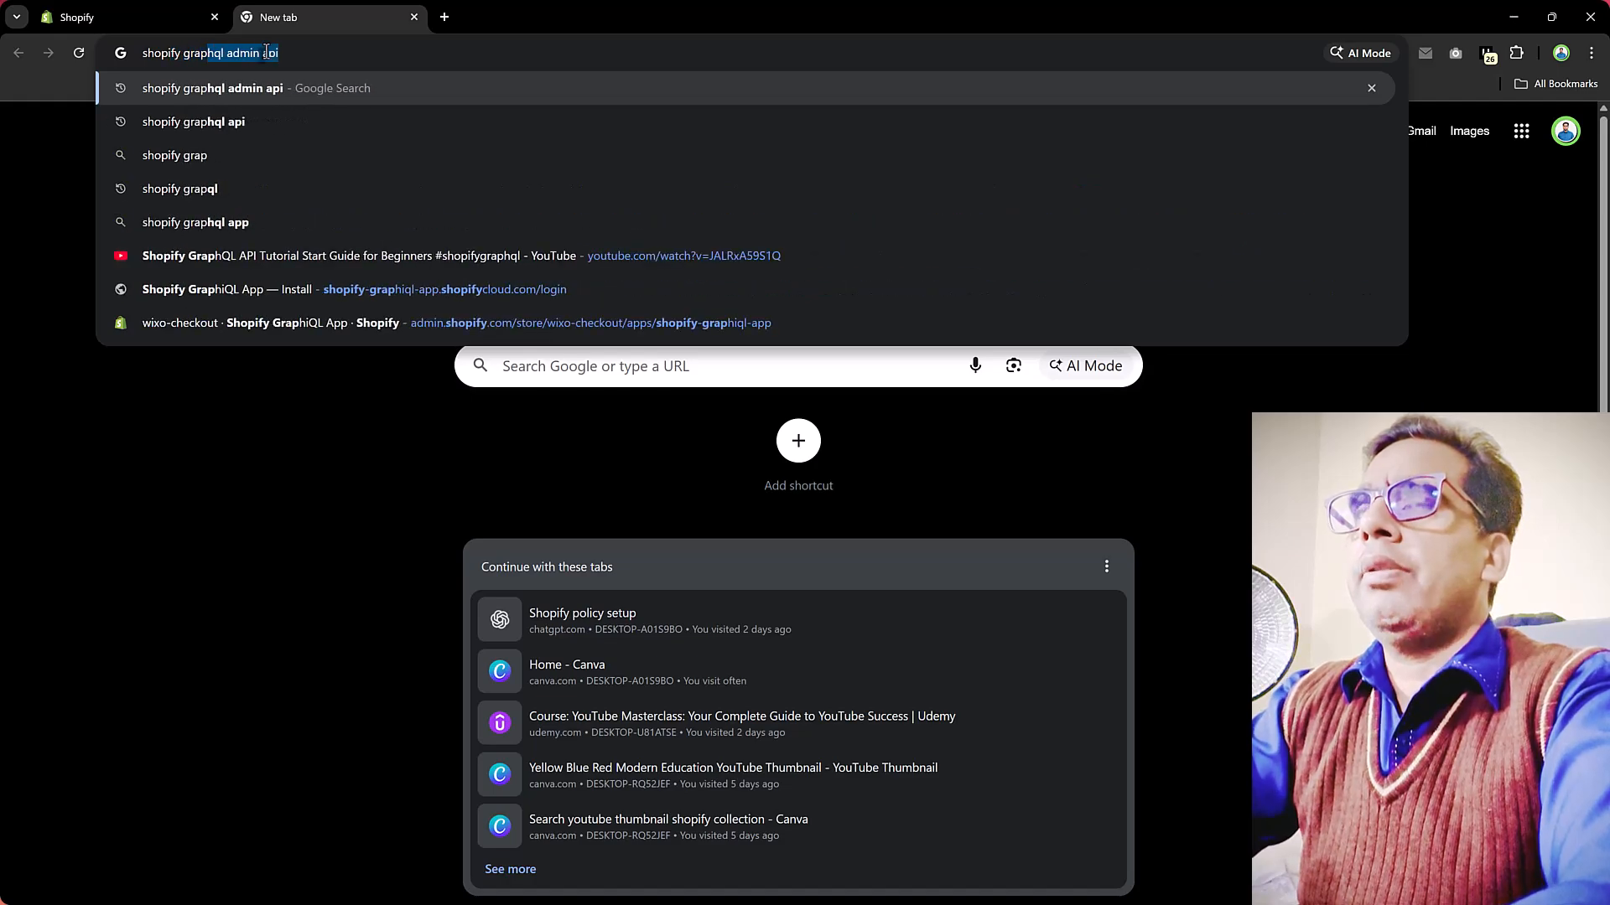
pyautogui.press('Return')
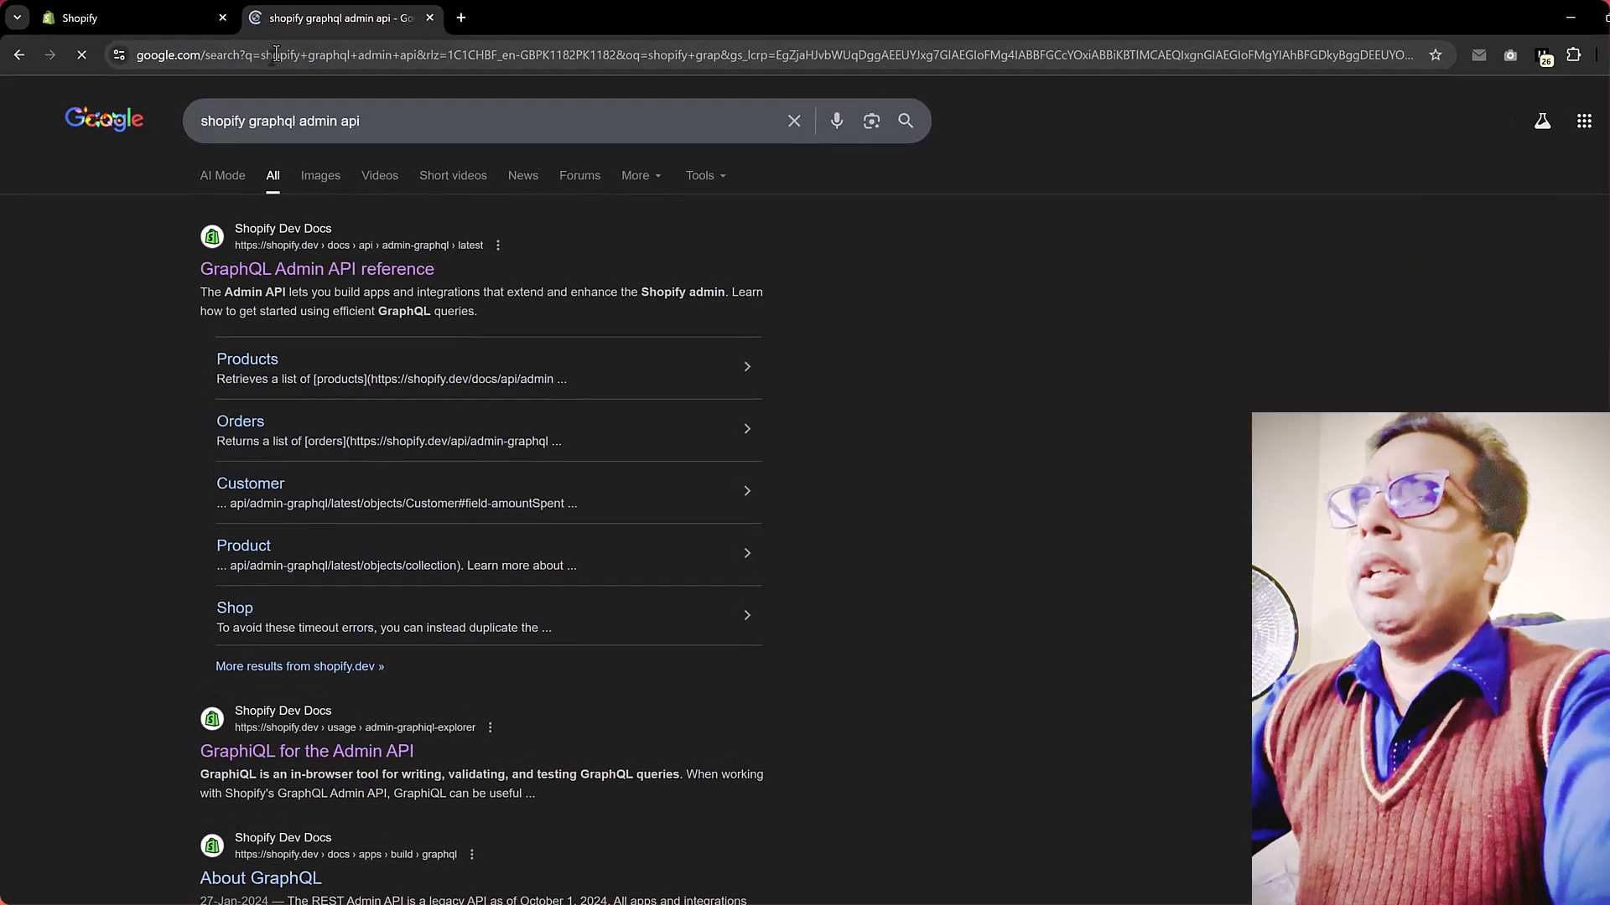
pyautogui.click(521, 397)
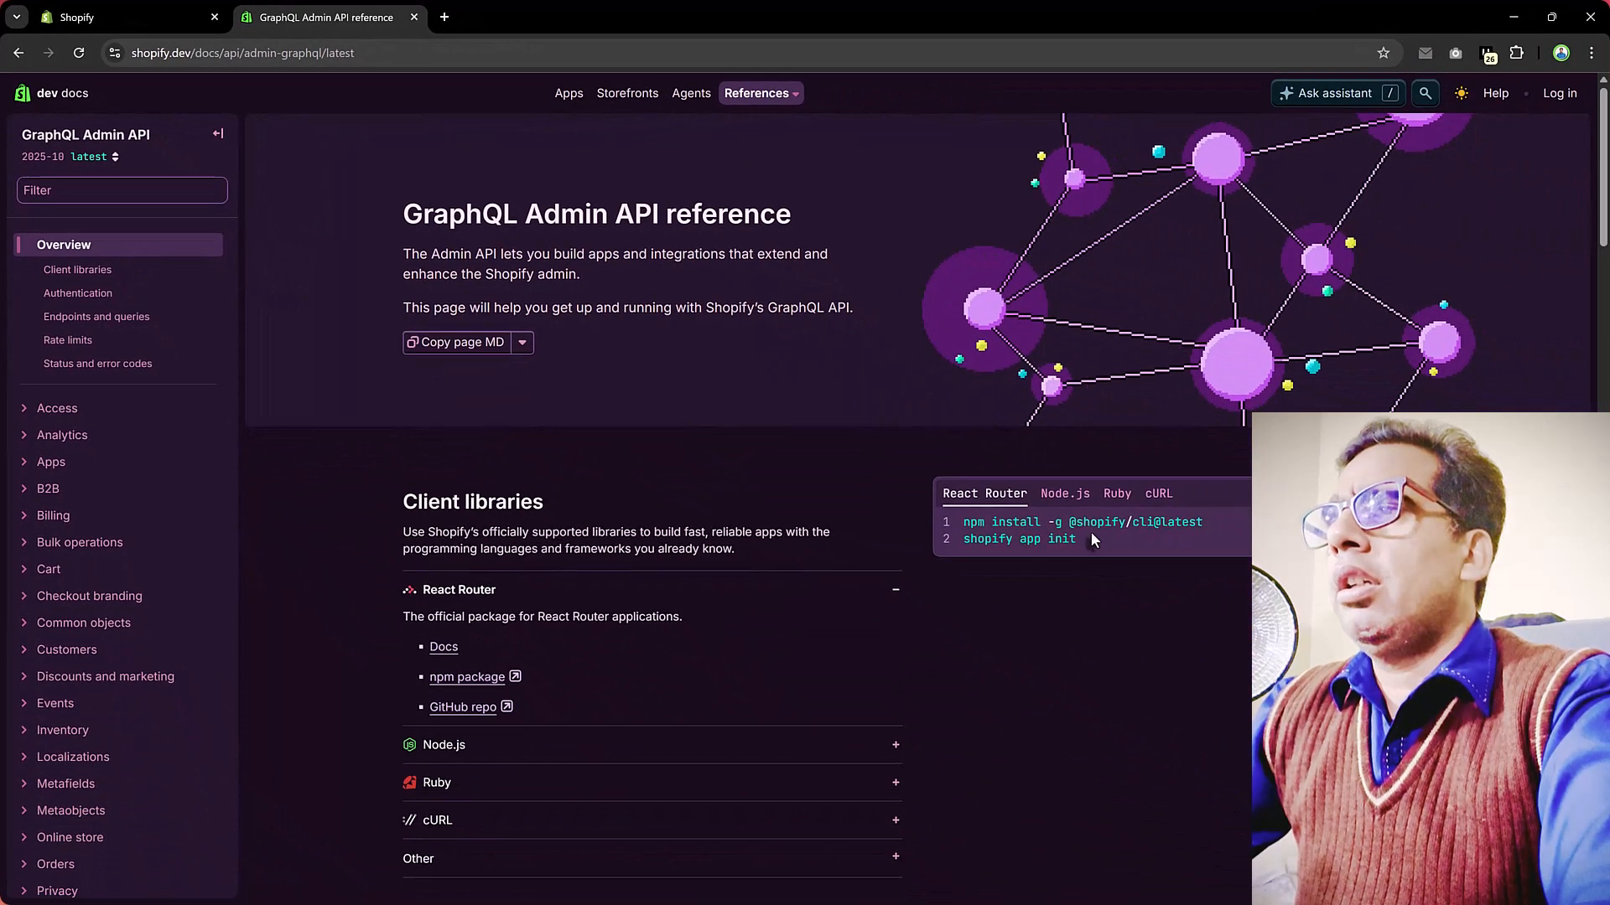
pyautogui.scroll(-2, 1090, 532)
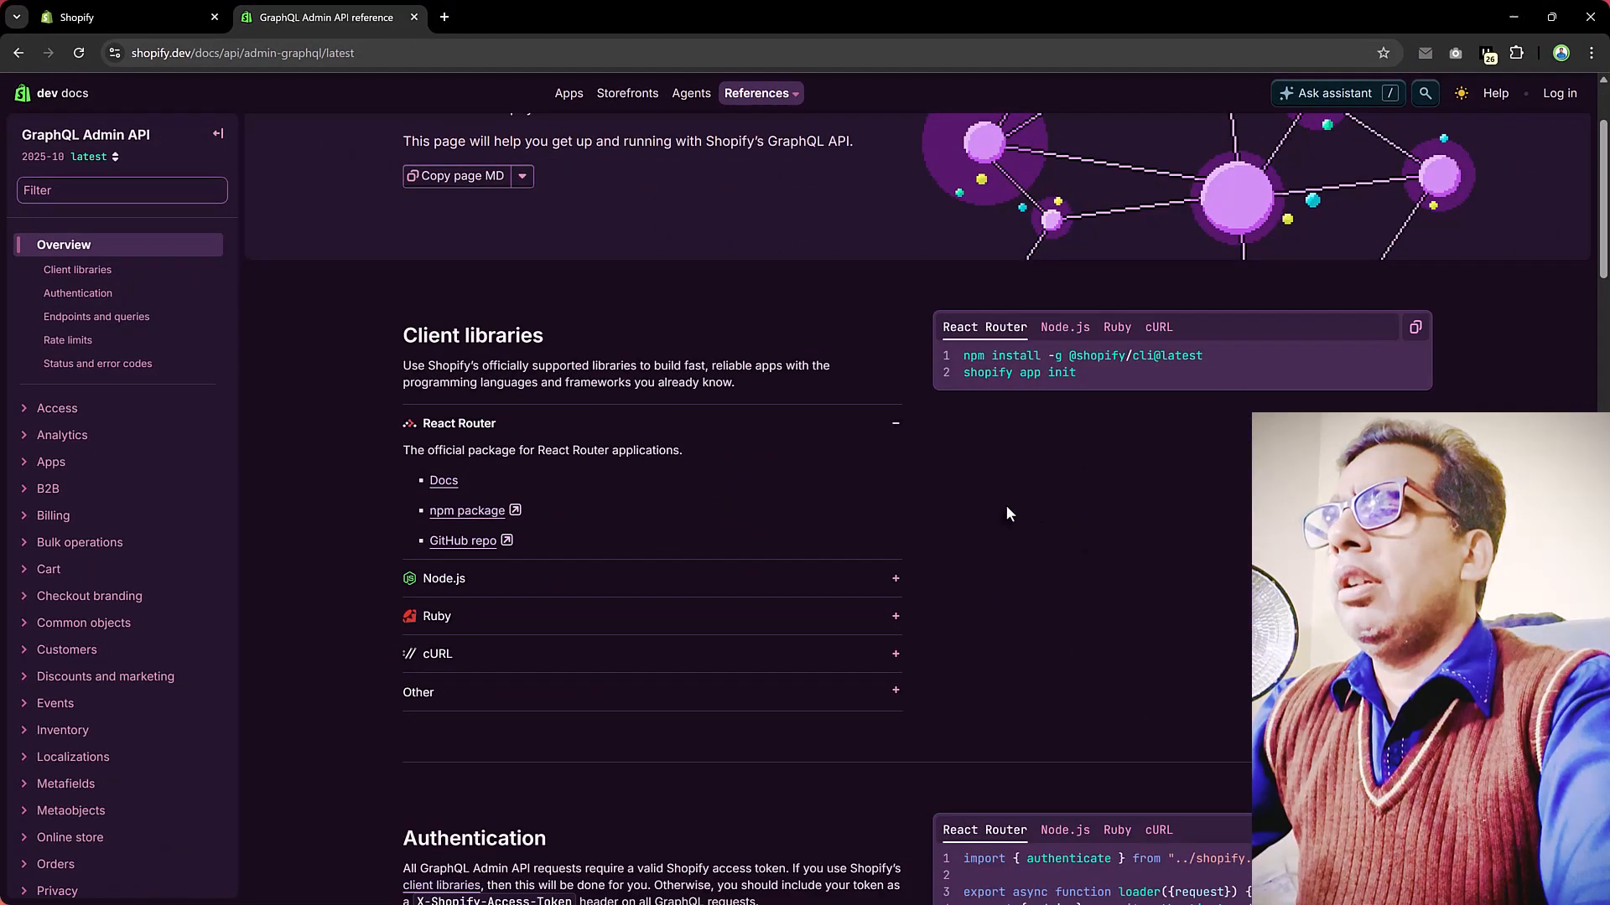
pyautogui.scroll(-1, 1006, 505)
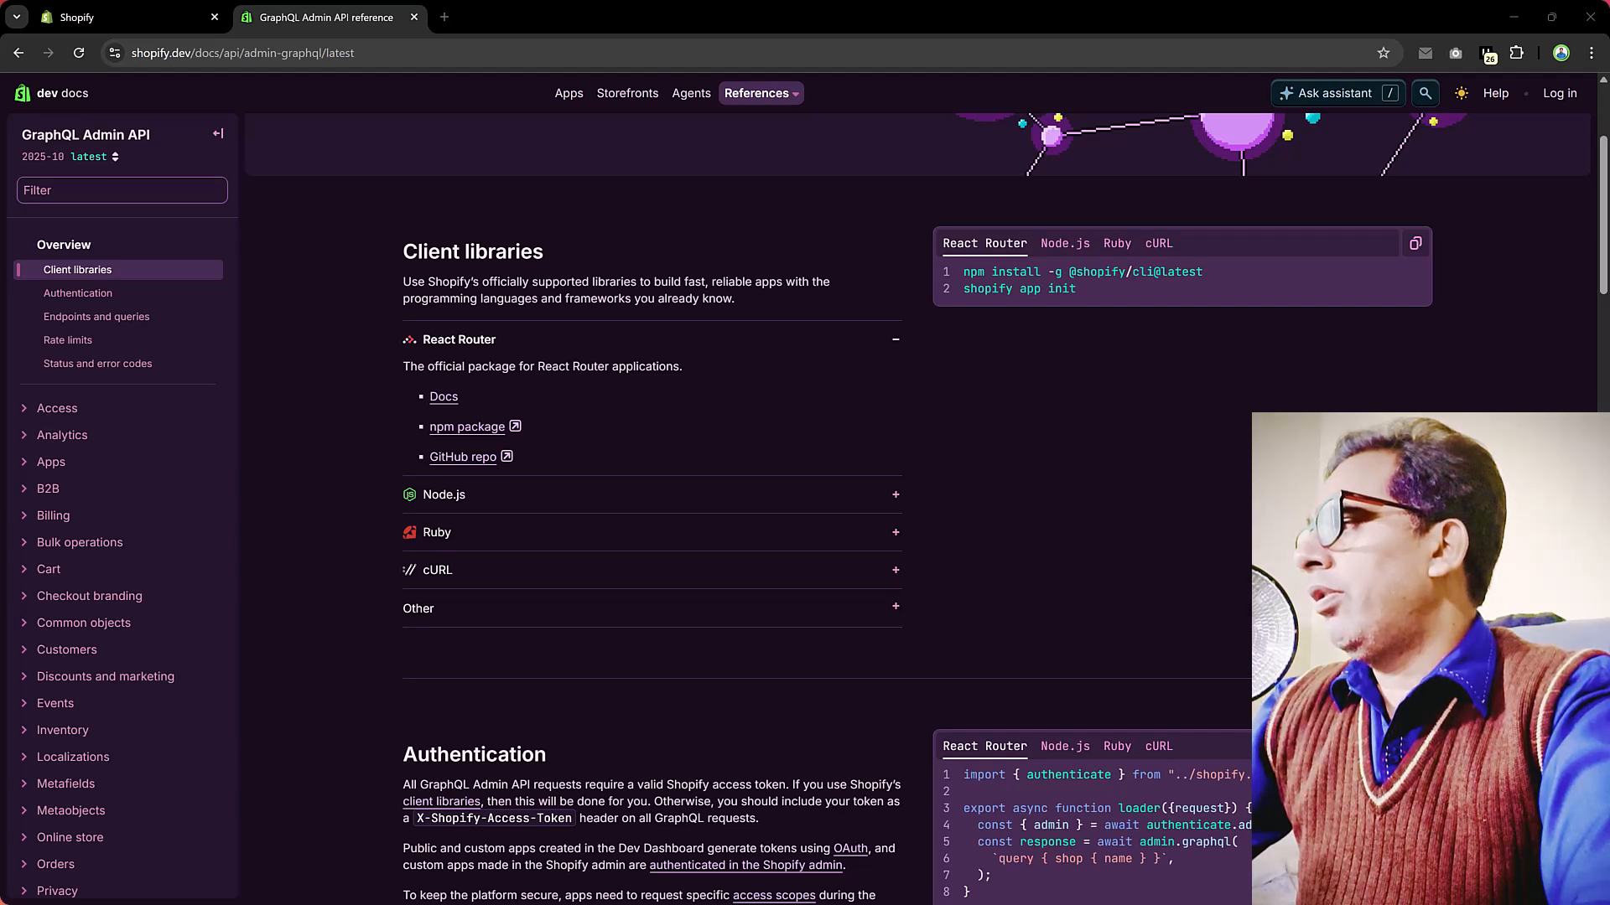
# - Bring up the untitled request in Postman and copy the GraphQL endpoint URL from the reference's Endpoints and queries section
pyautogui.hotkey('alt', 'Tab')
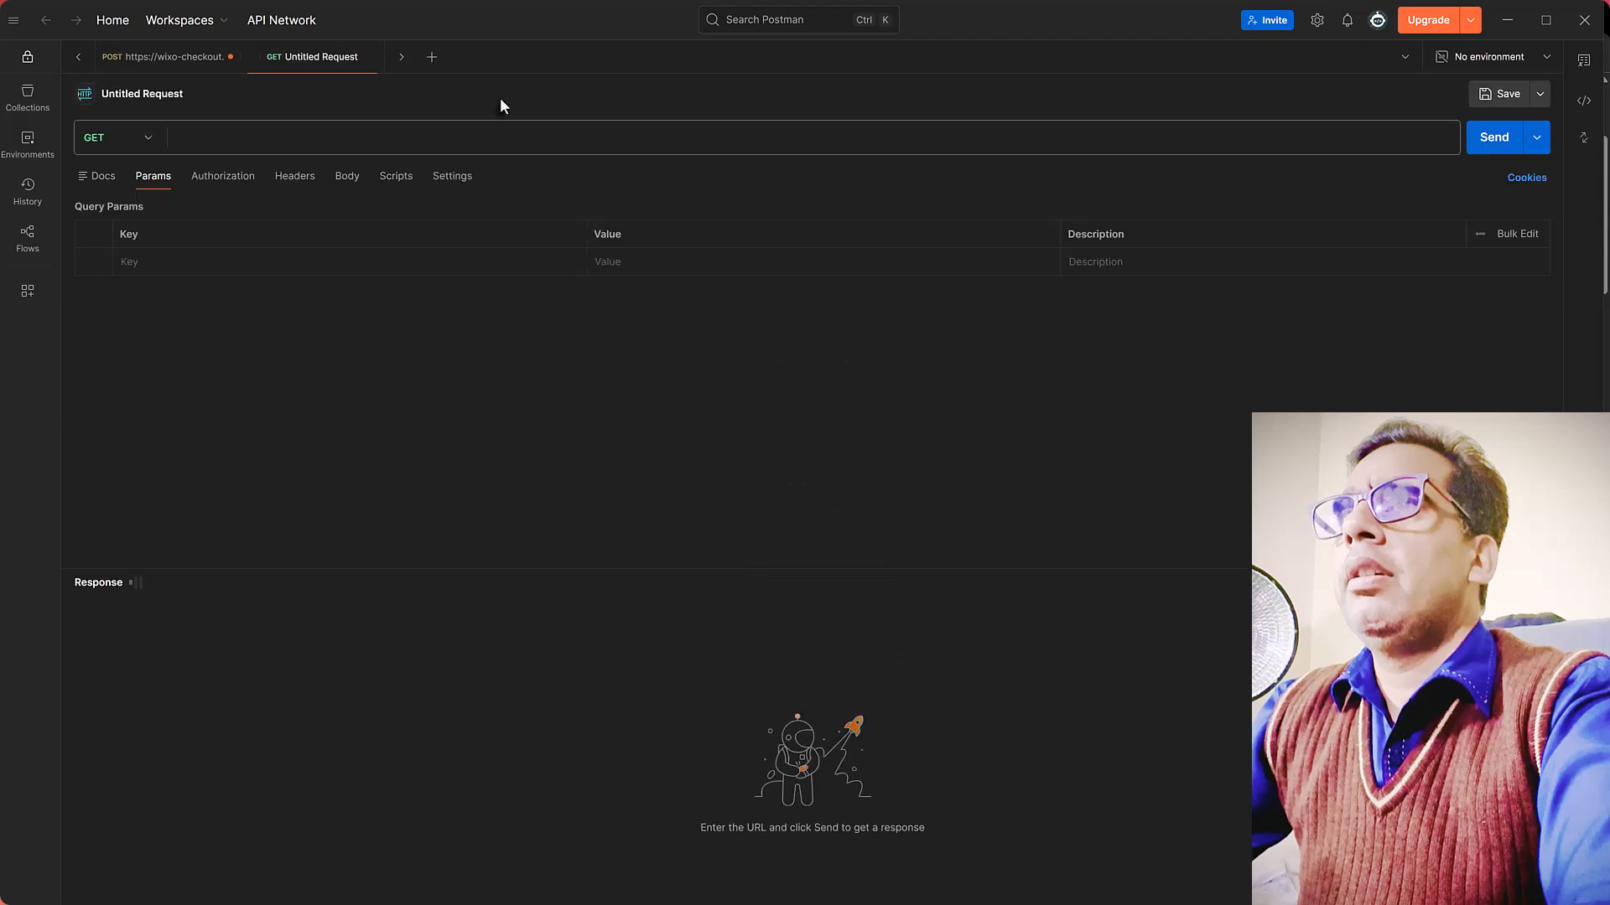
pyautogui.click(369, 56)
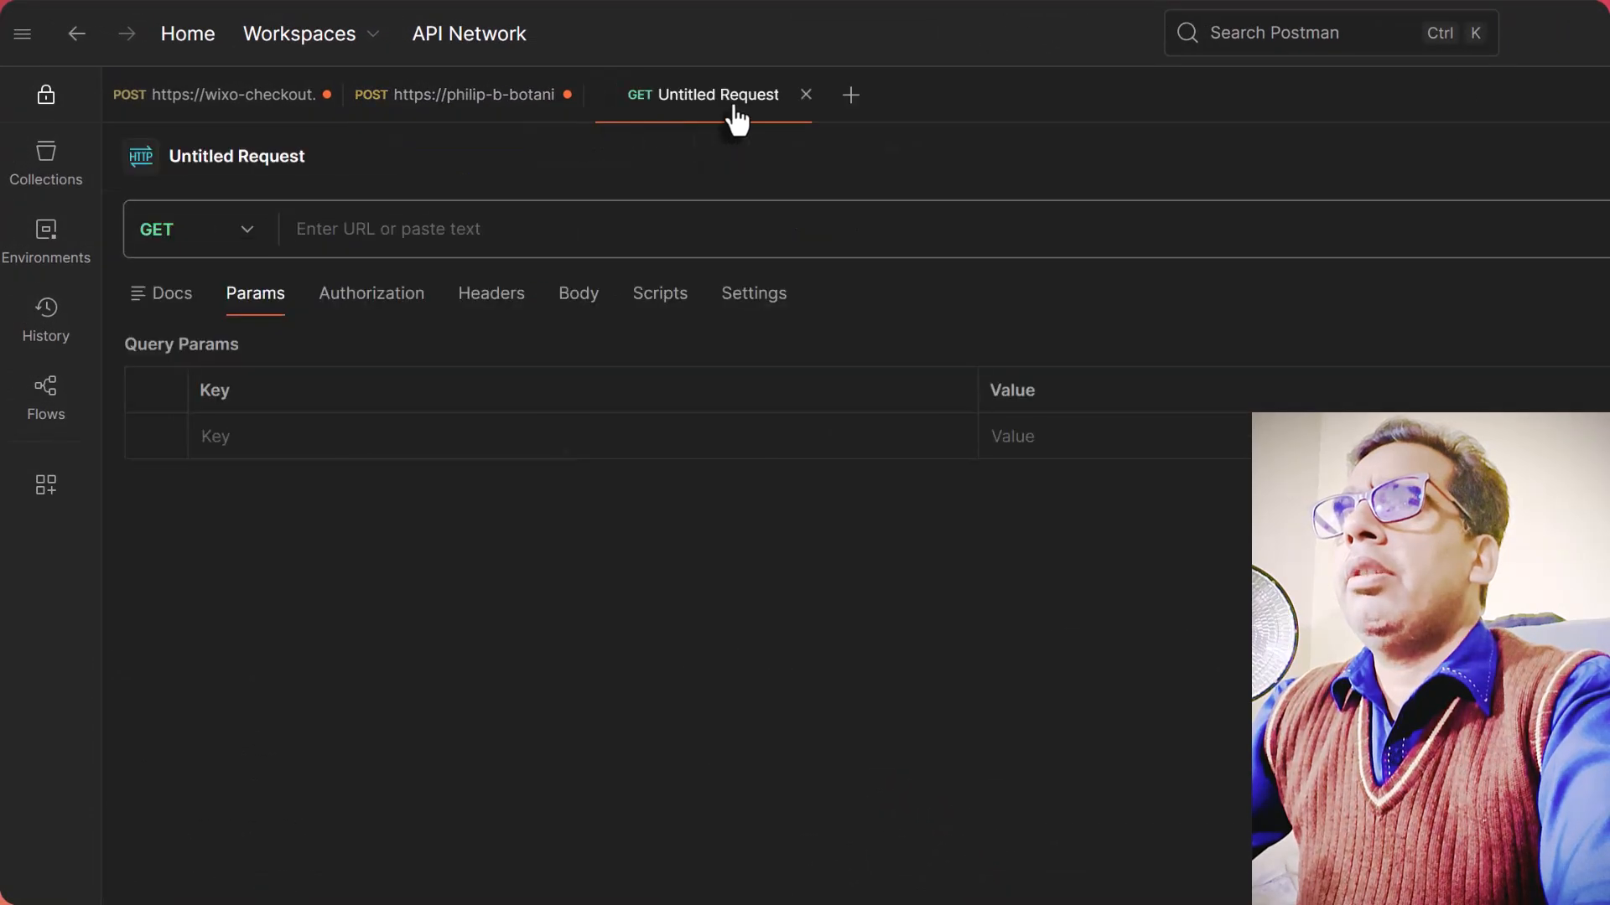
pyautogui.hotkey('alt', 'Tab')
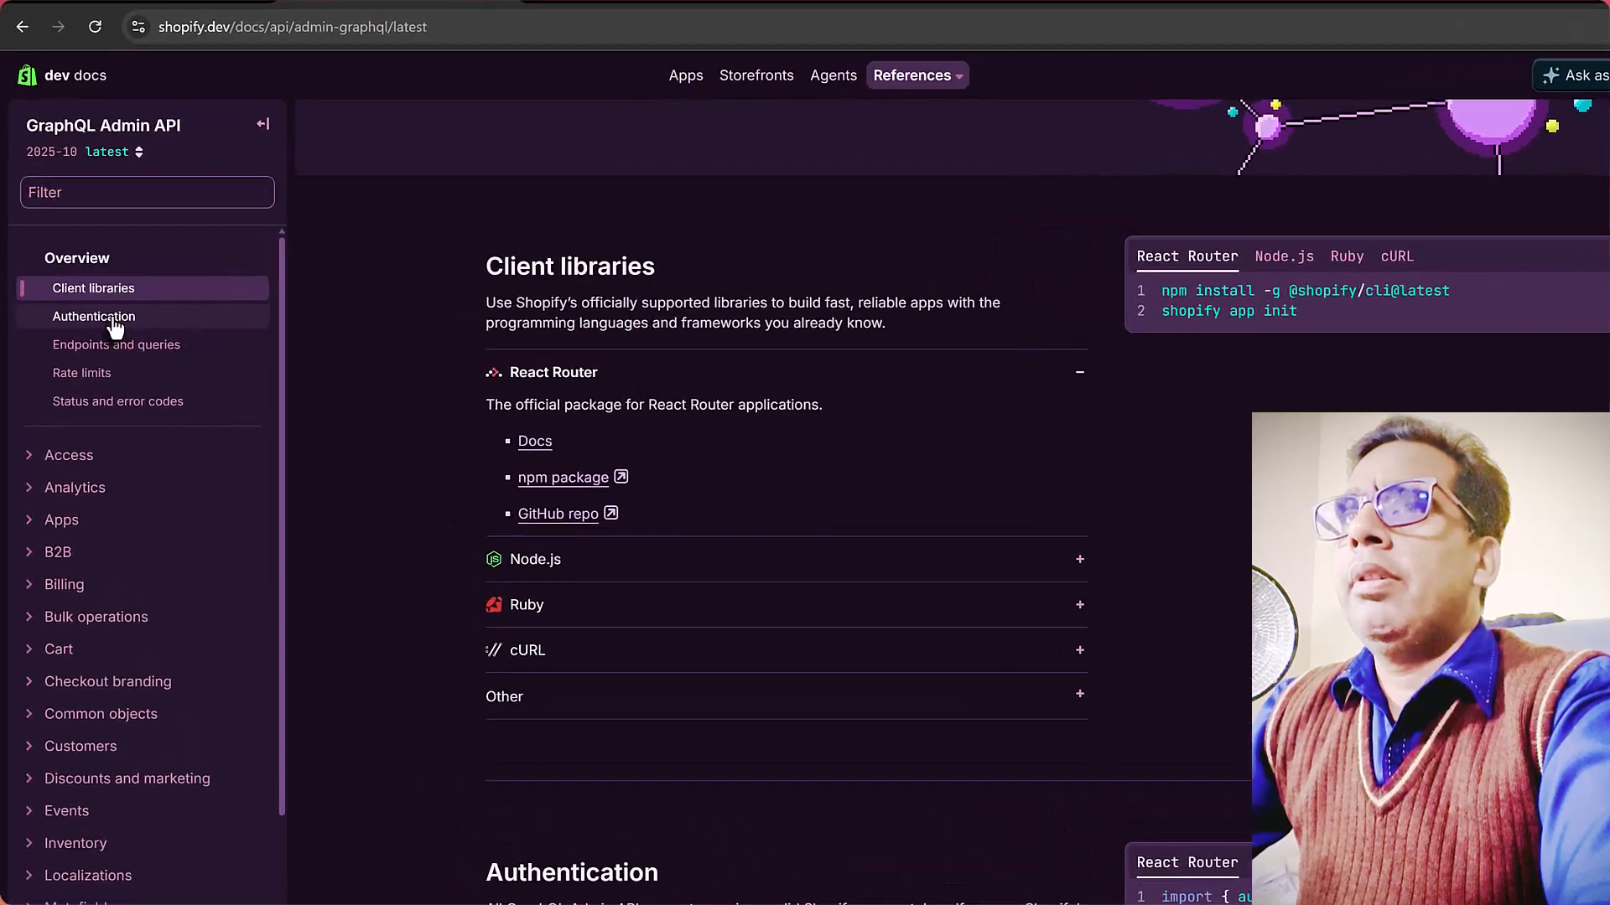
pyautogui.click(148, 345)
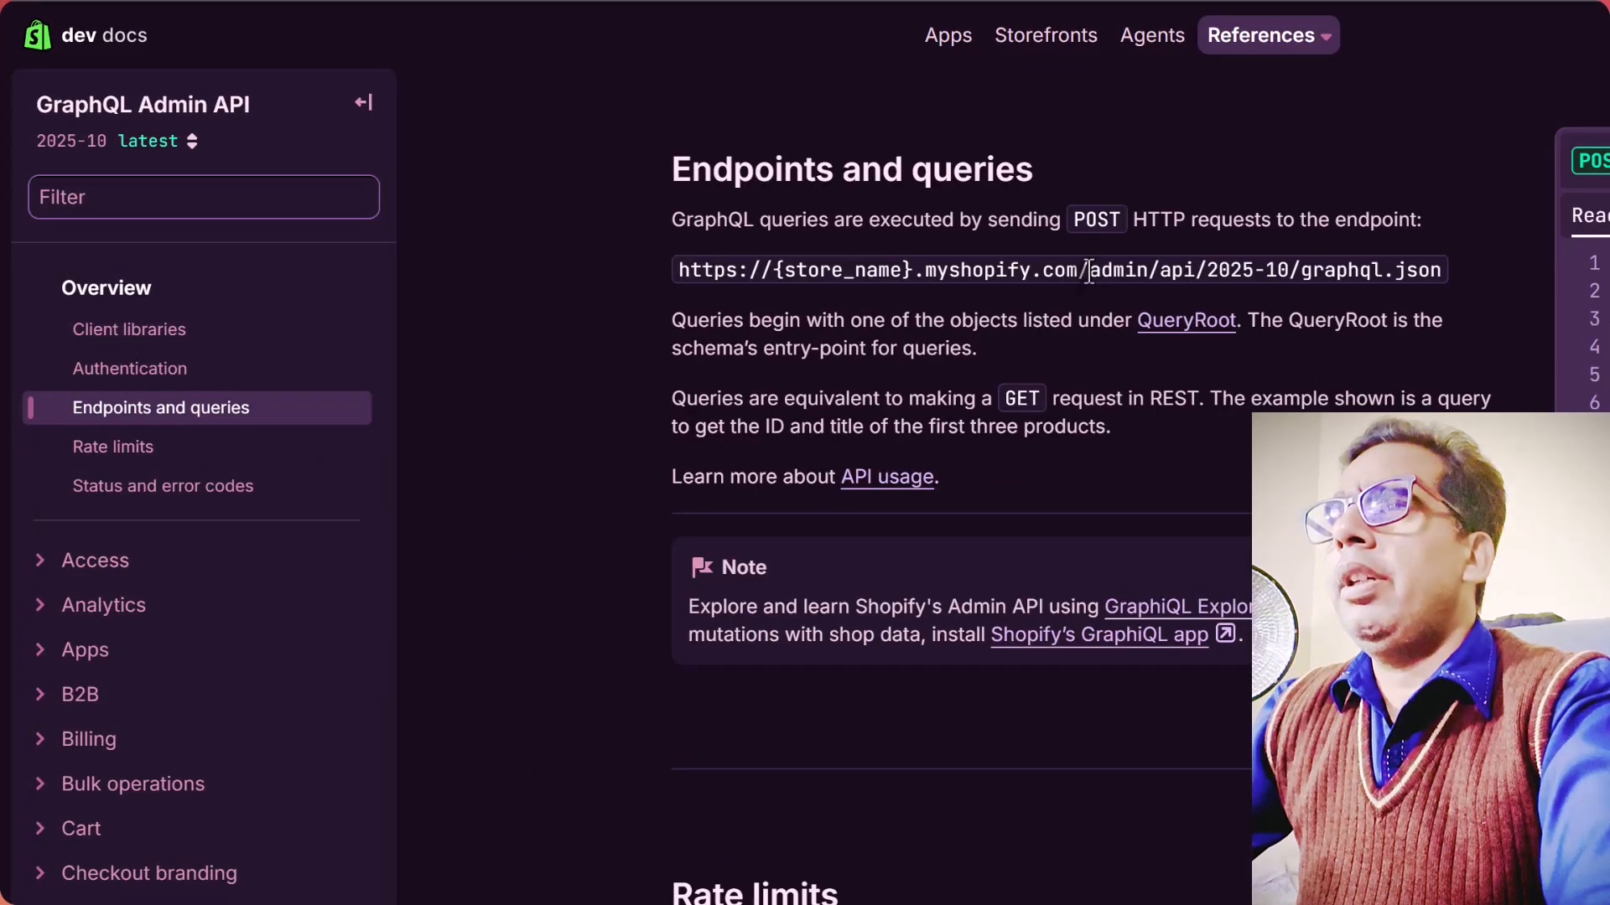
pyautogui.tripleClick(1128, 270)
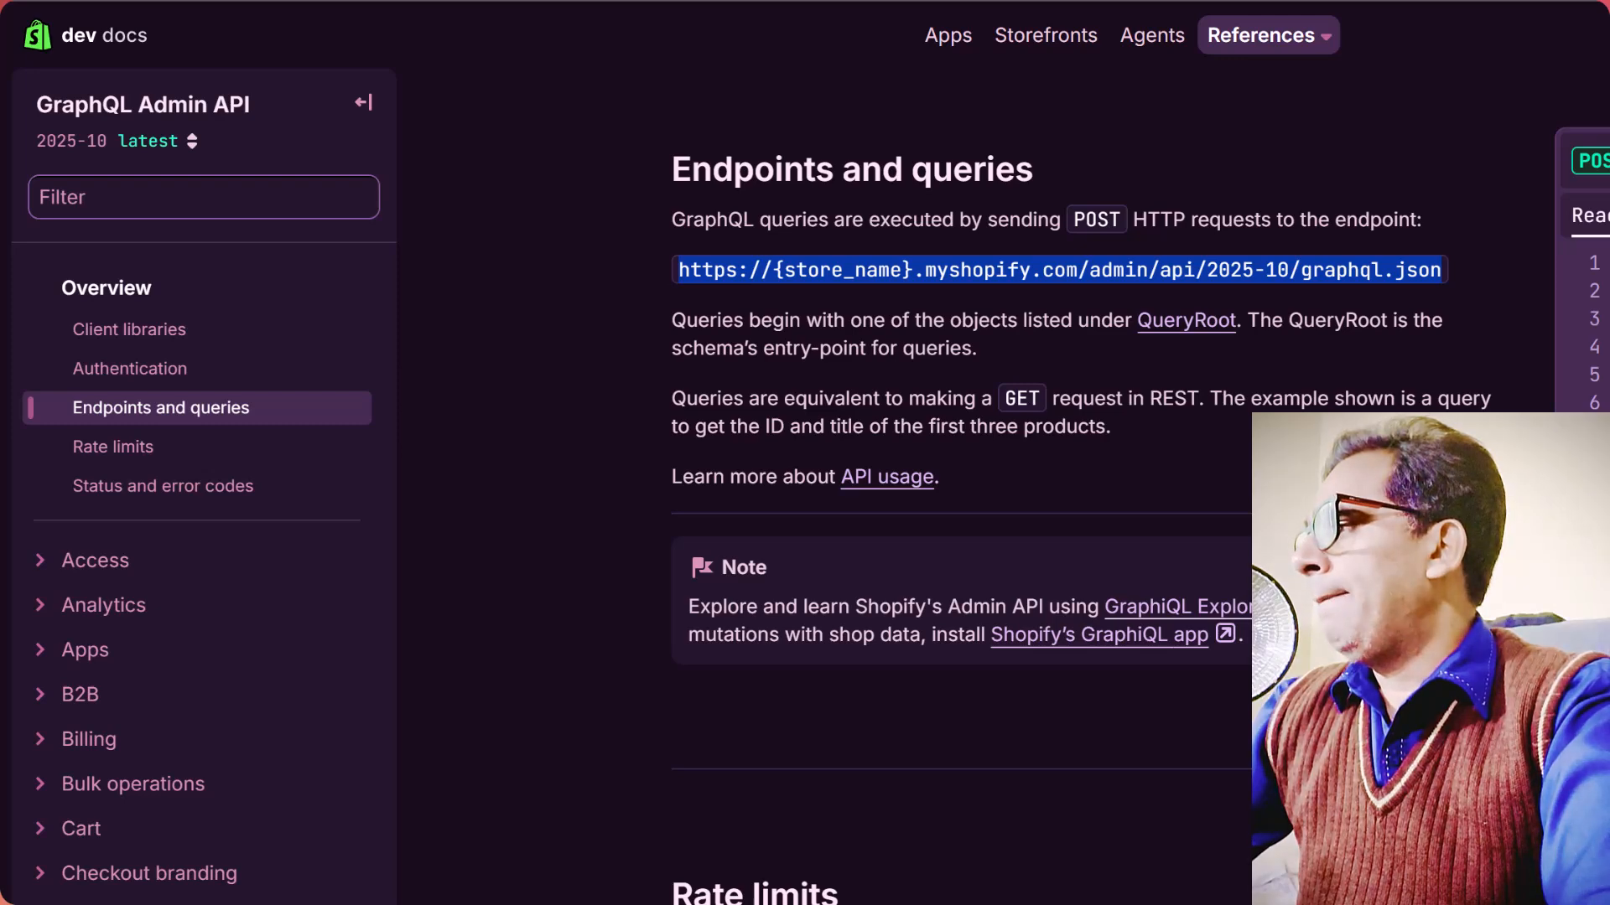
# - Paste the endpoint URL into the untitled Postman request and remove the trailing blank lines
pyautogui.hotkey('alt', 'Tab')
pyautogui.click(695, 122)
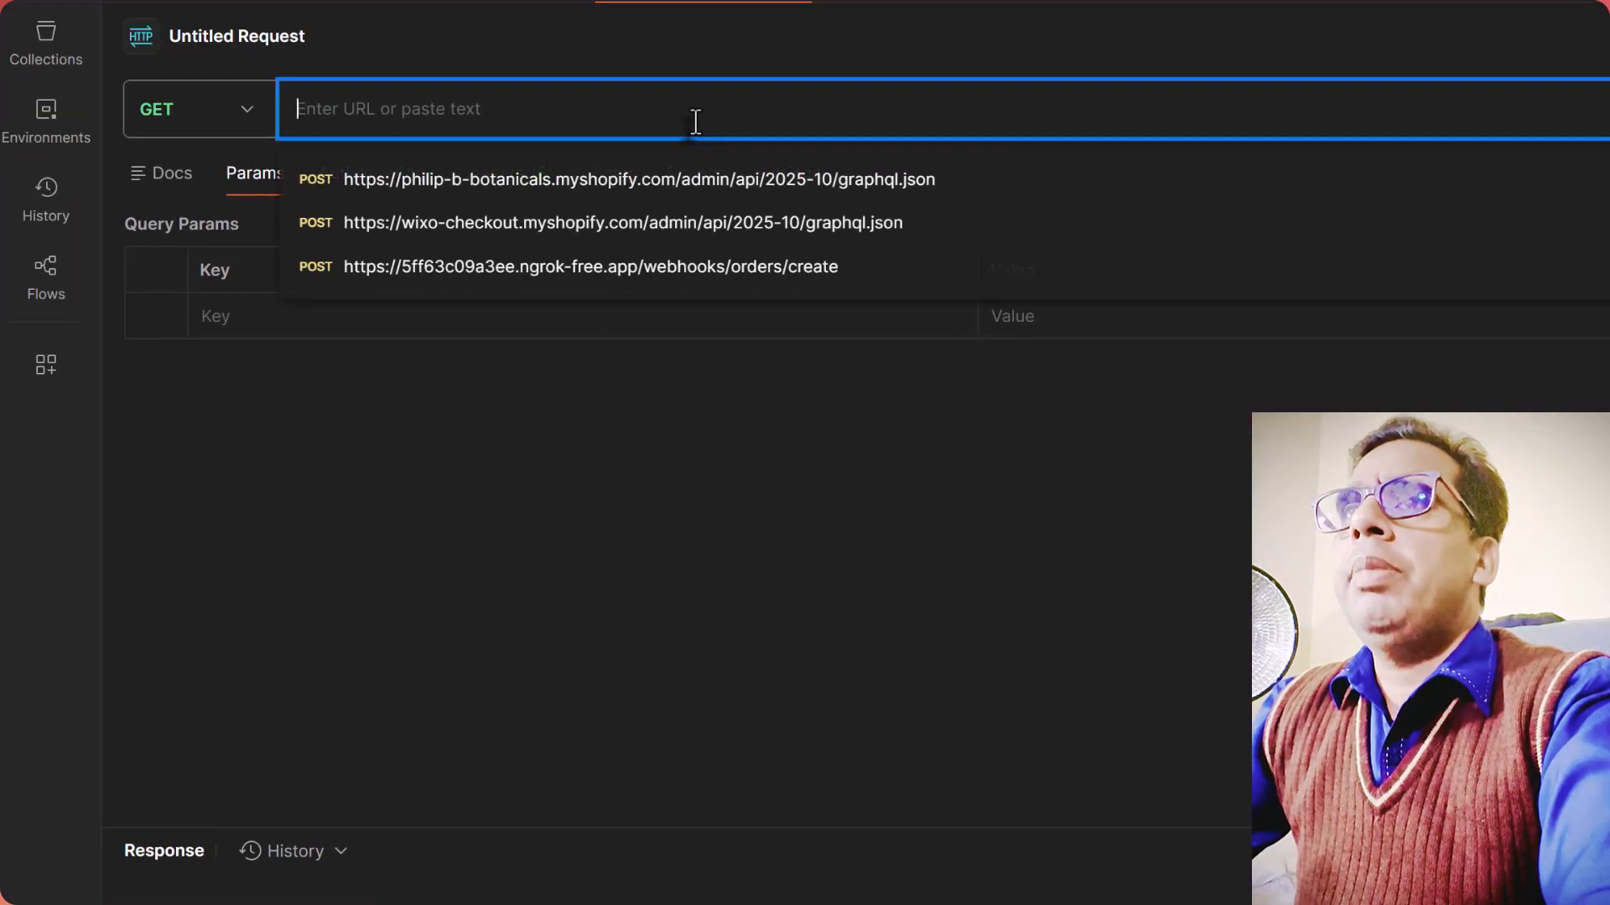
pyautogui.hotkey('ctrl', 'v')
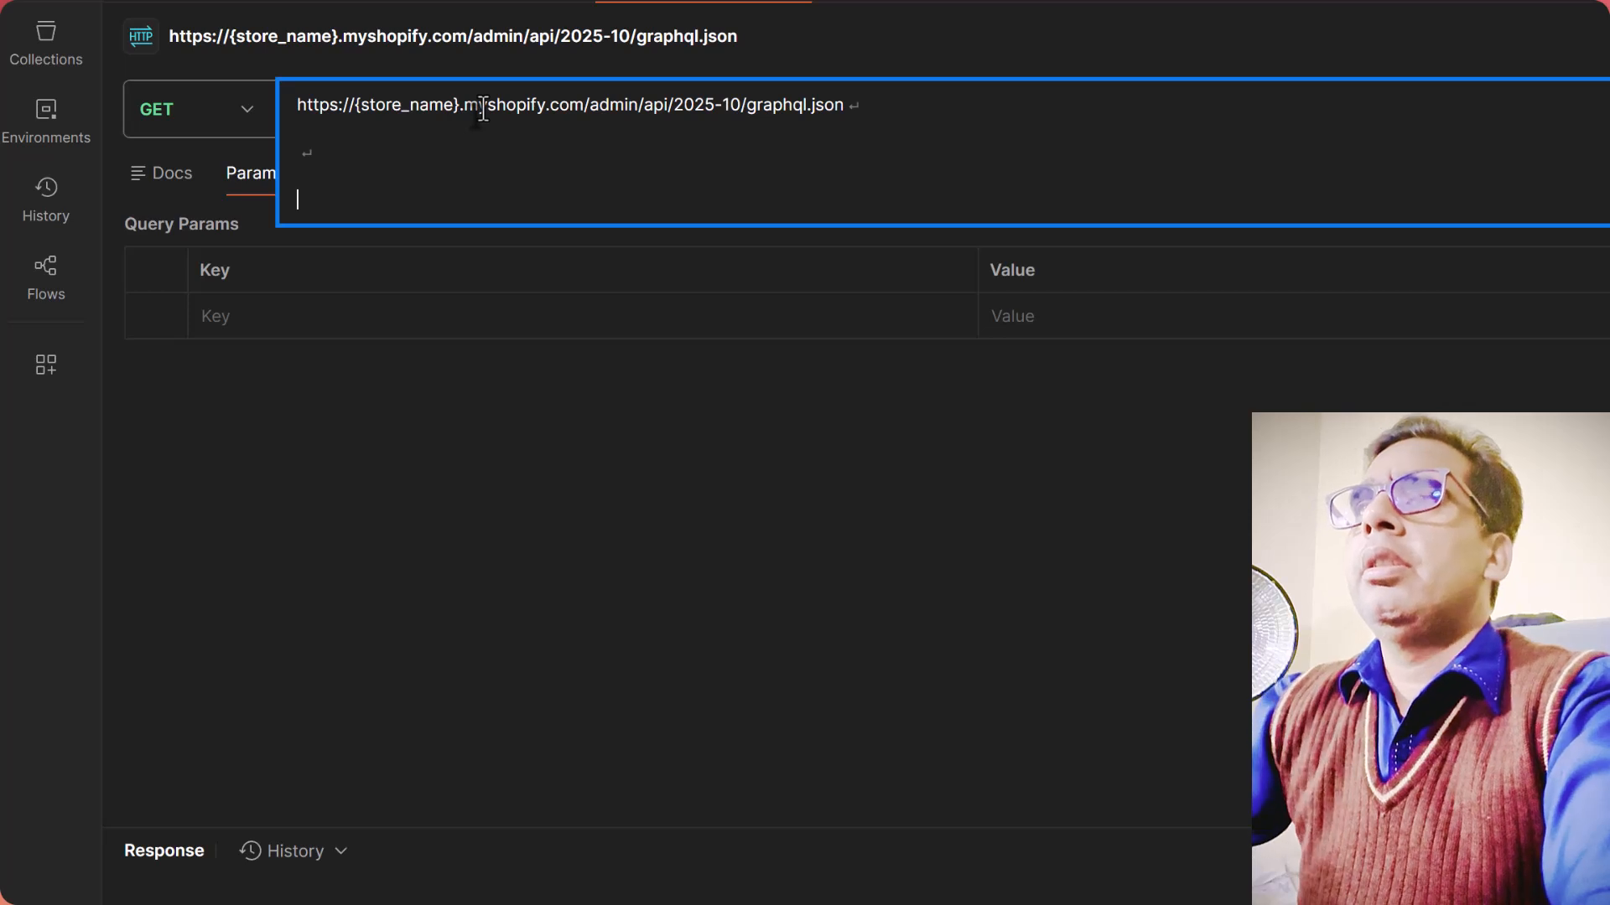
pyautogui.press('BackSpace')
pyautogui.press('BackSpace')
pyautogui.press('BackSpace')
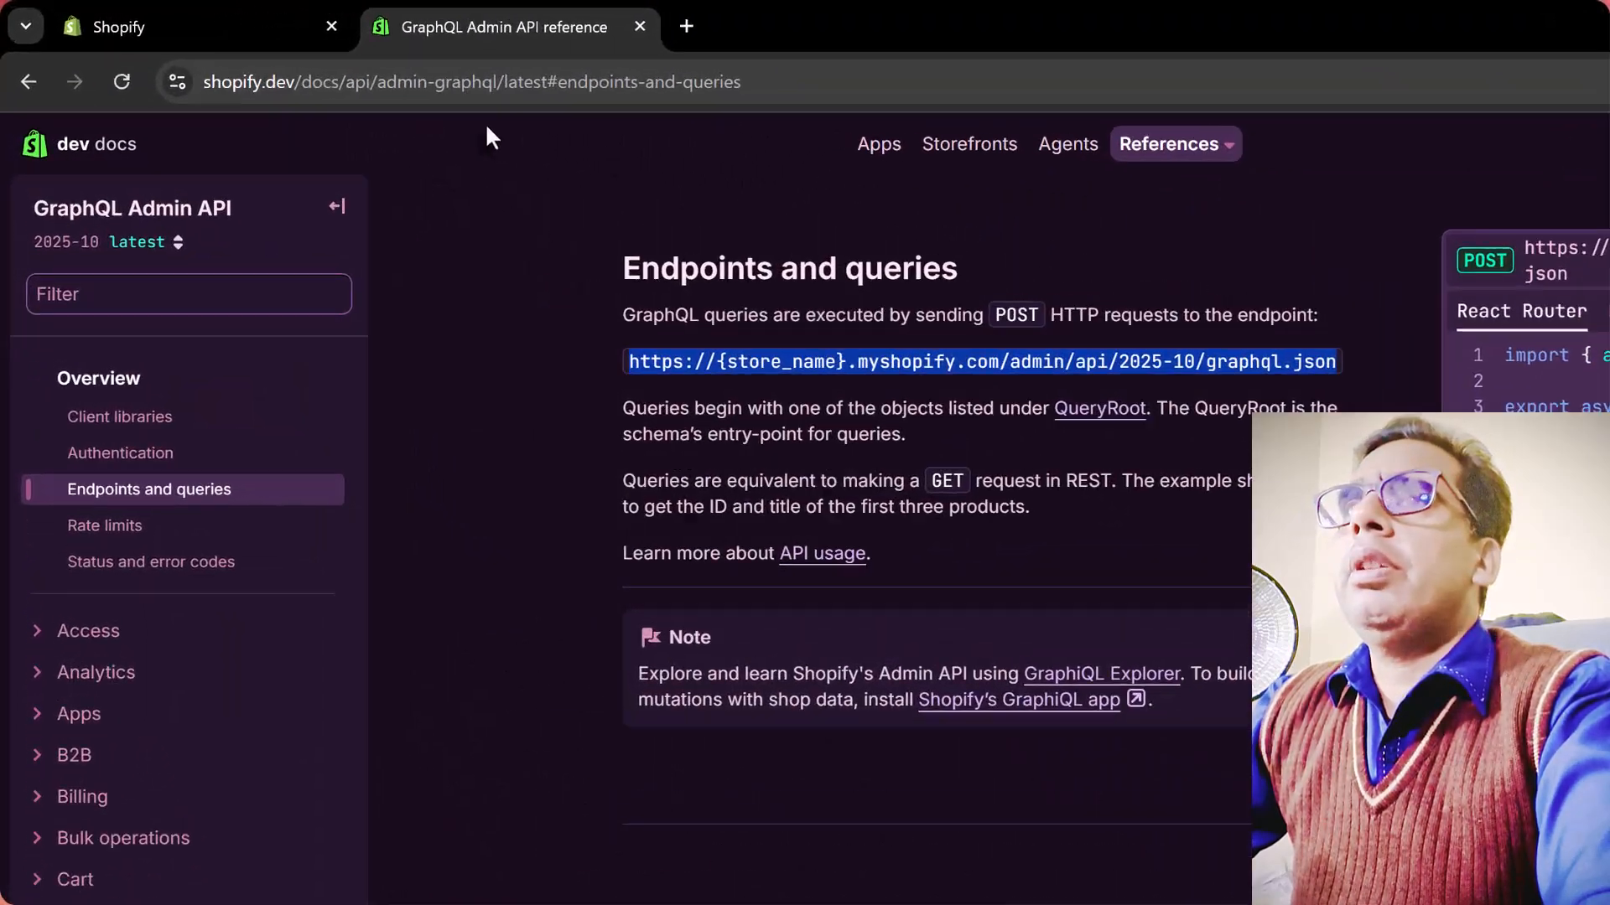
# - Copy the store name wixo-checkout from the Shopify admin address and replace the {store_name} placeholder in the Postman request URL with it
pyautogui.click(154, 16)
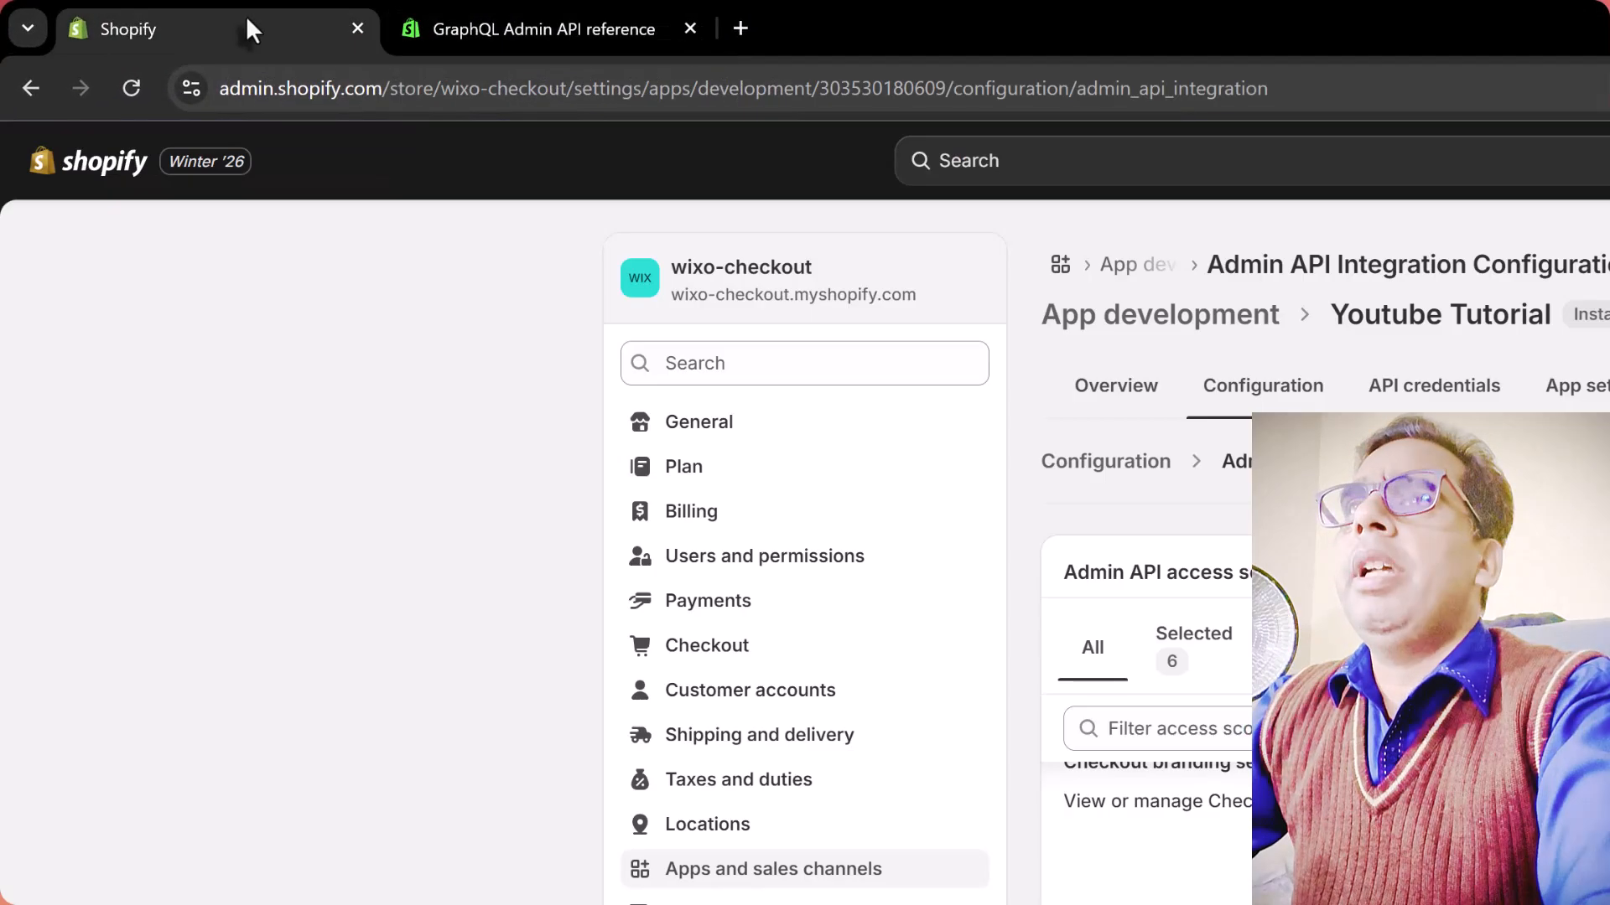
pyautogui.moveTo(442, 94); pyautogui.dragTo(572, 102)
pyautogui.hotkey('ctrl', 'c')
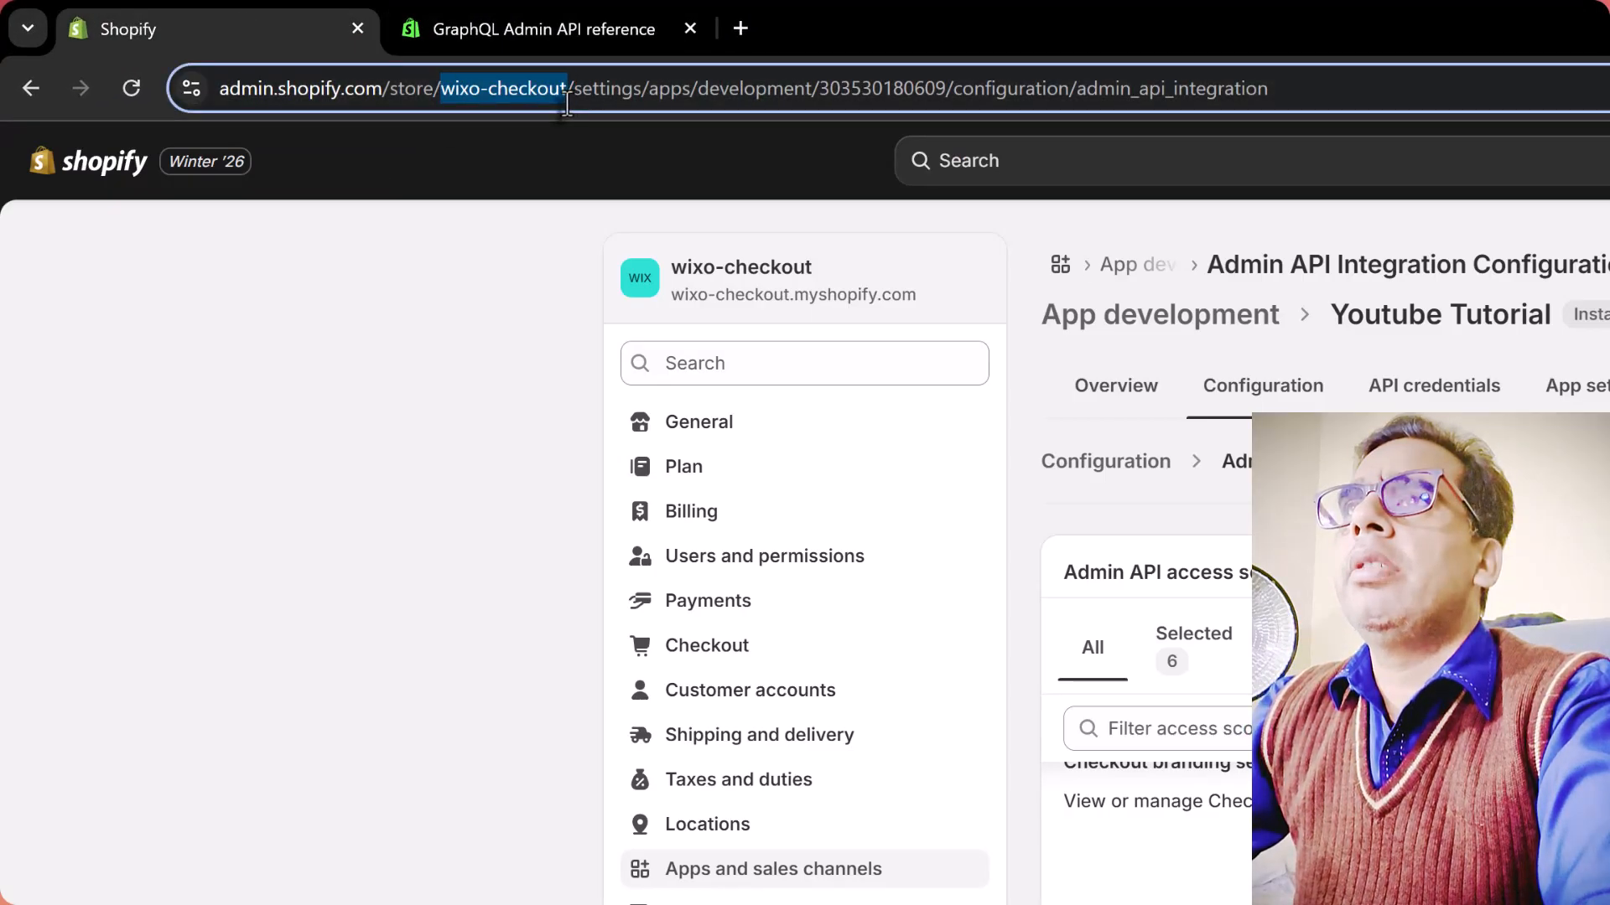
pyautogui.hotkey('alt', 'Tab')
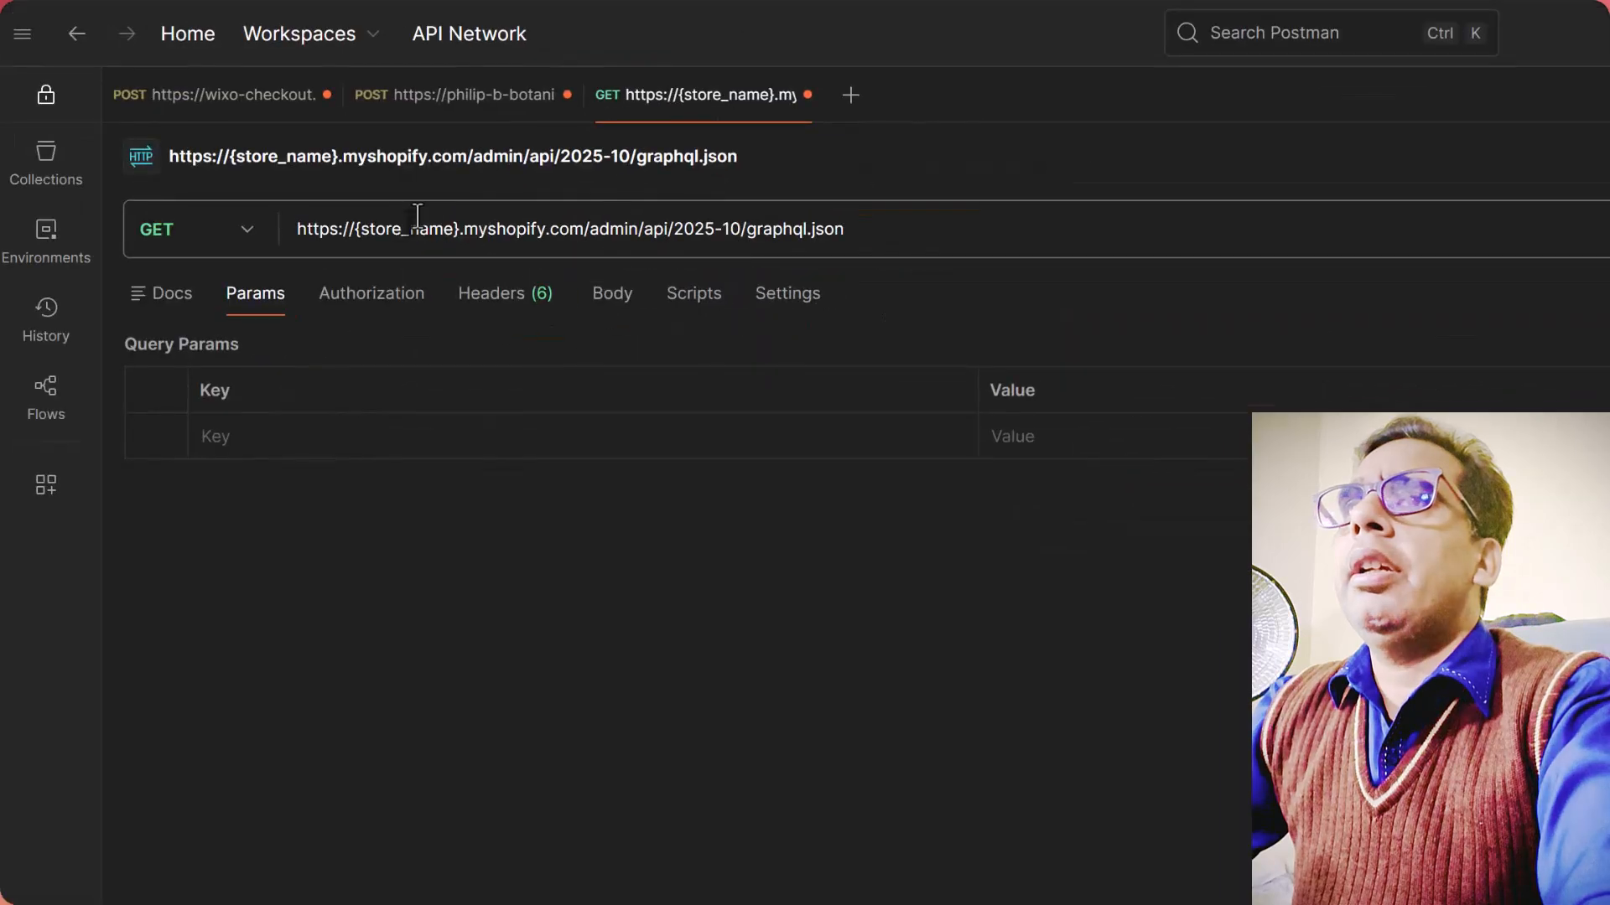
pyautogui.moveTo(355, 236)
pyautogui.mouseDown()
pyautogui.moveTo(431, 236)
pyautogui.moveTo(376, 232)
pyautogui.mouseUp()
pyautogui.click(462, 234)
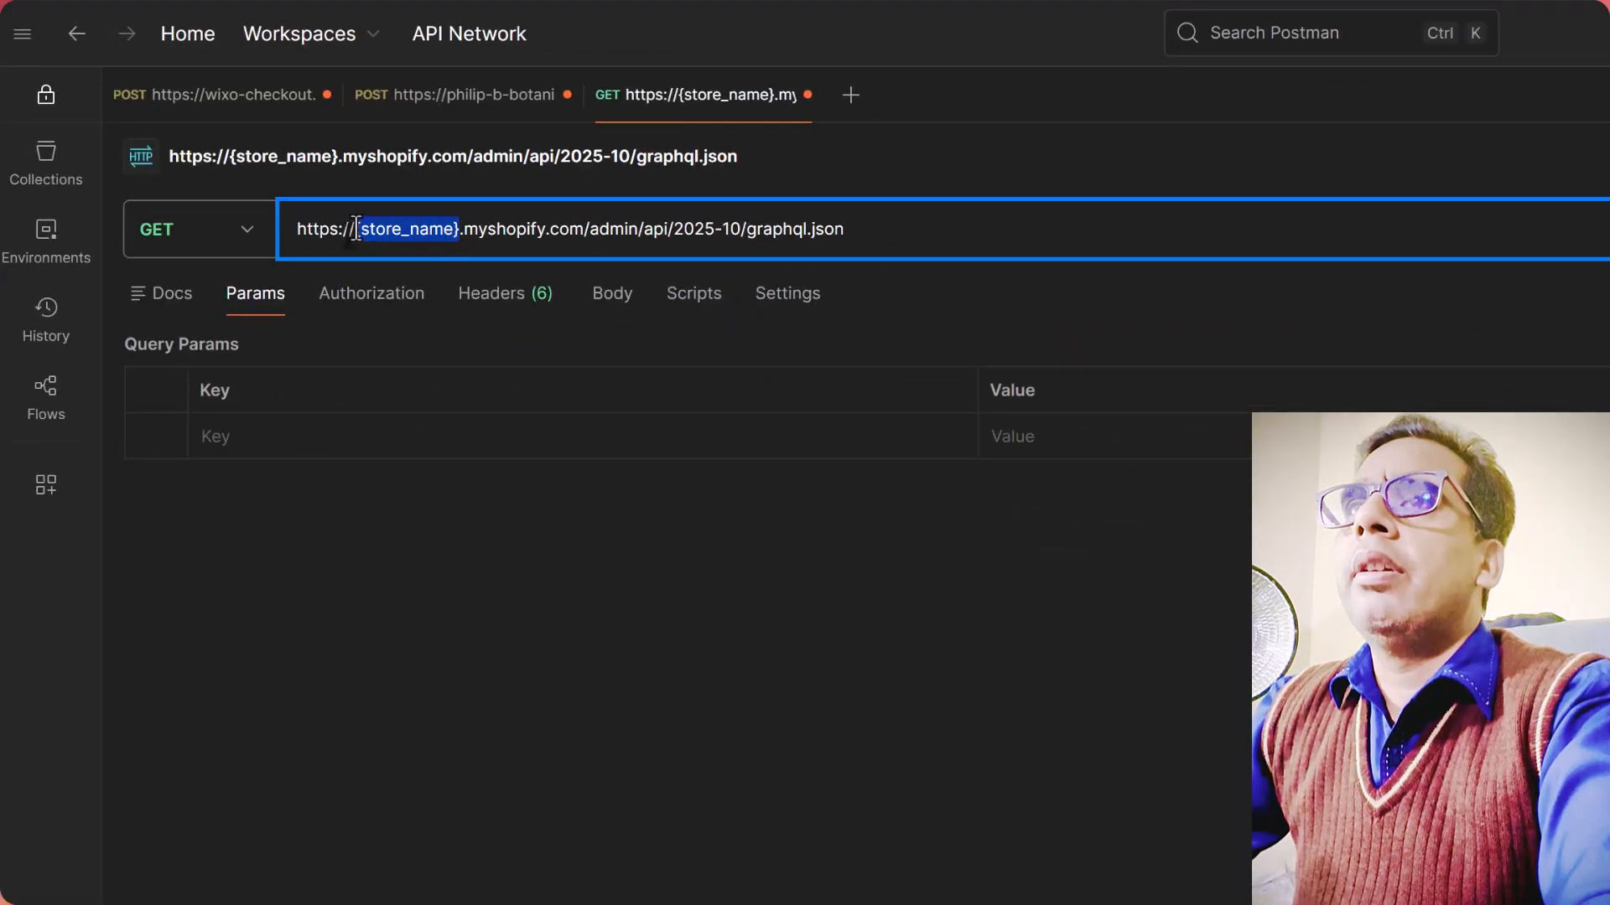
pyautogui.hotkey('ctrl', 'v')
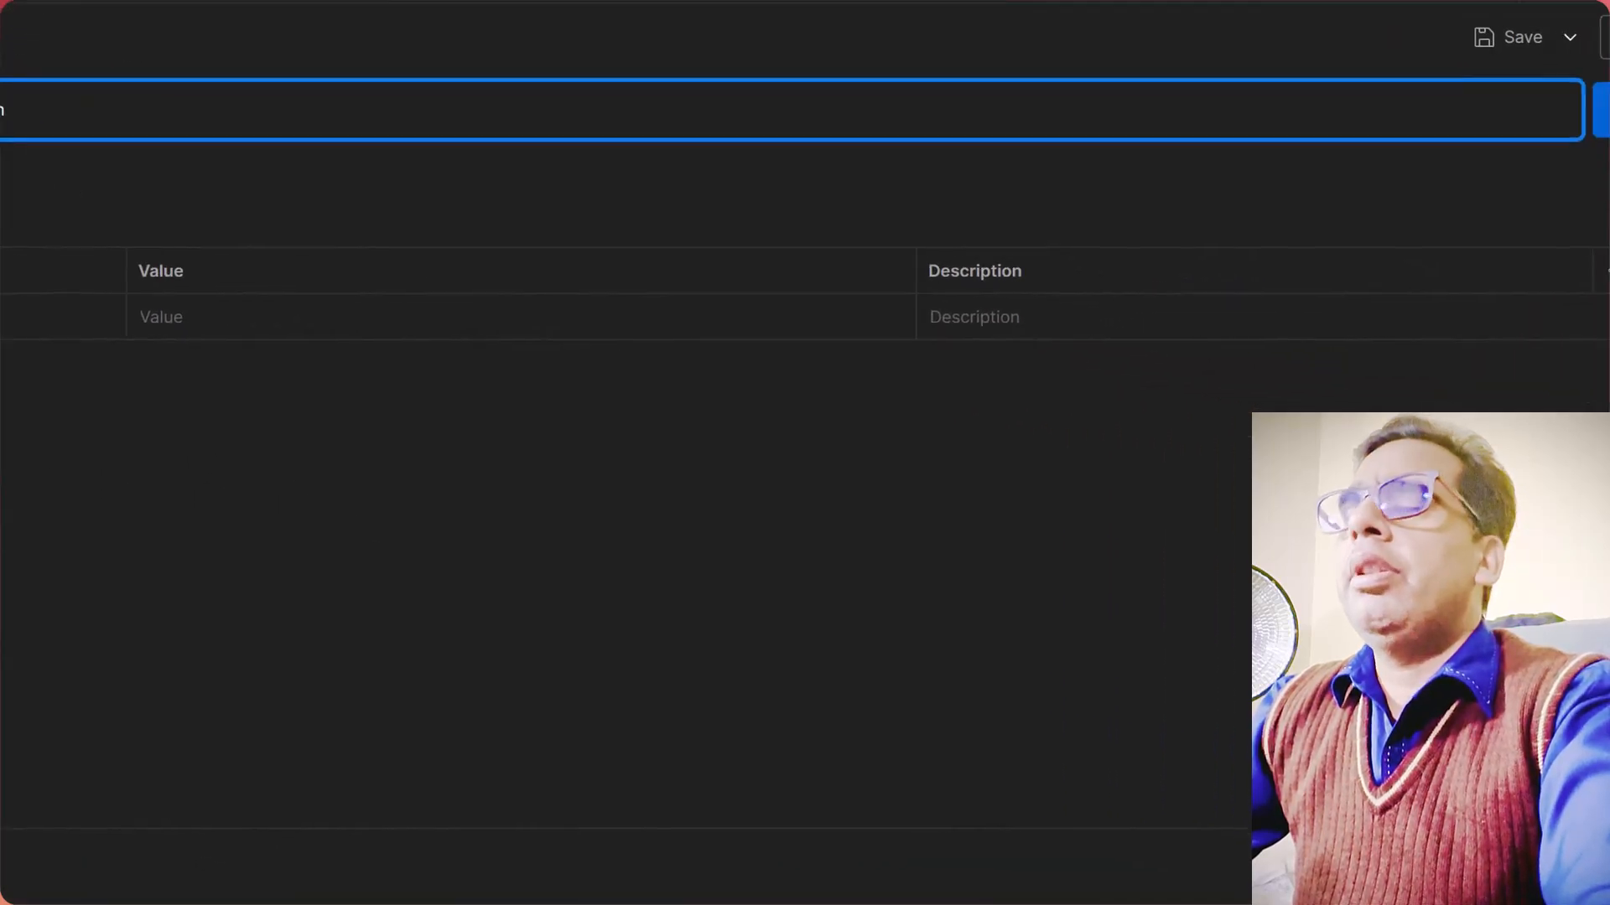
pyautogui.click(527, 567)
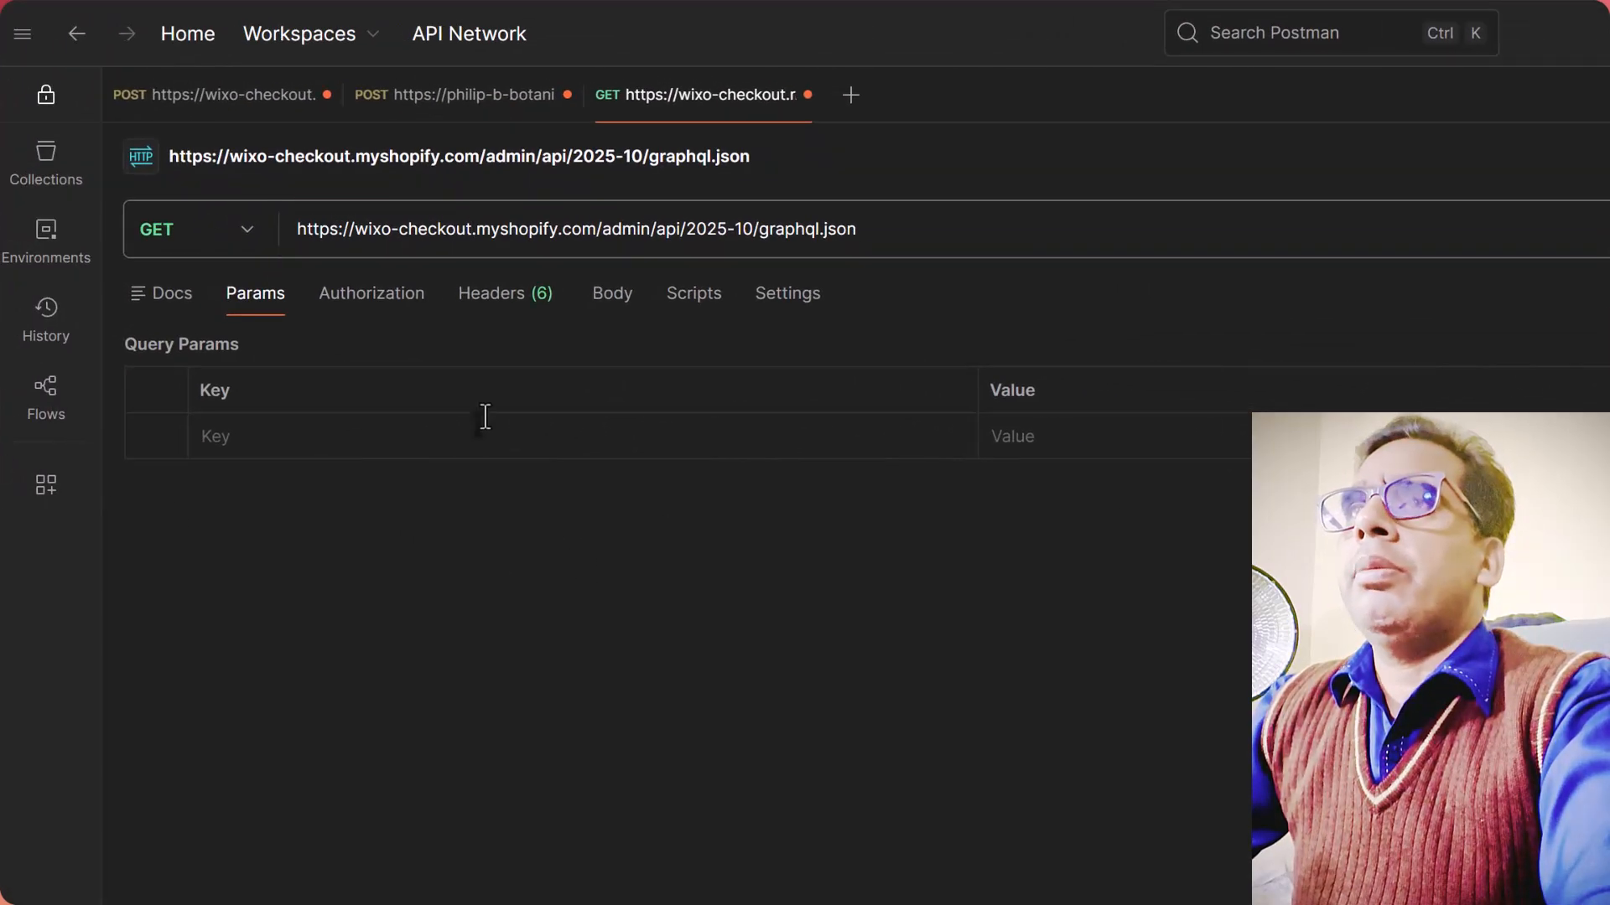
# - Set the request method to POST and add an X-Shopify-Access-Token header with the access token as its value
pyautogui.click(233, 248)
pyautogui.click(235, 344)
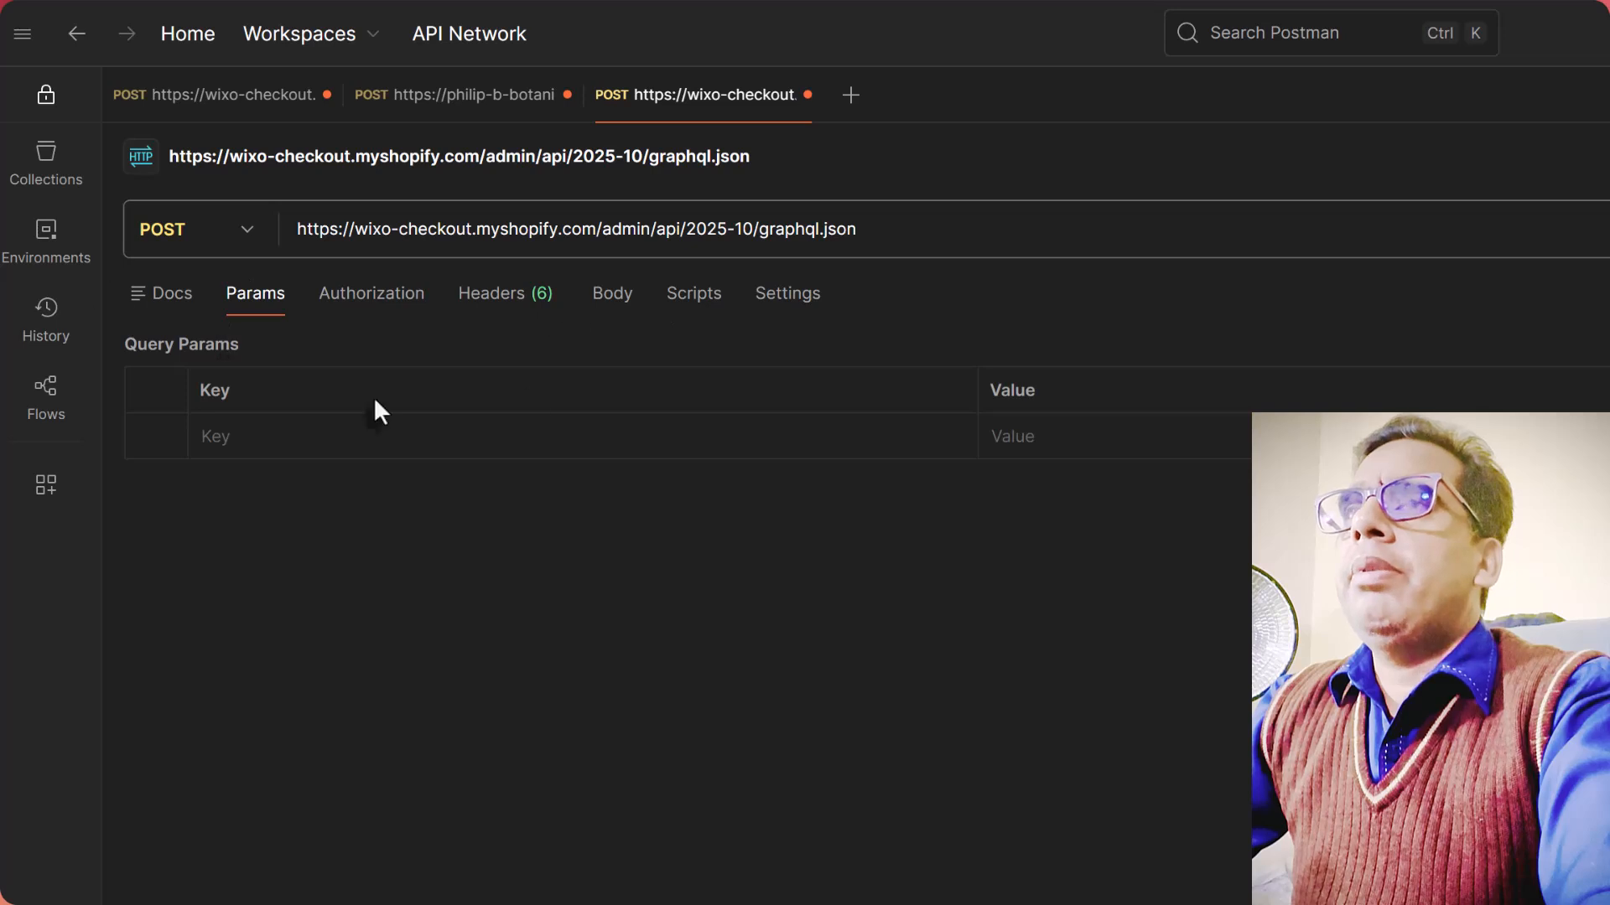
pyautogui.click(493, 310)
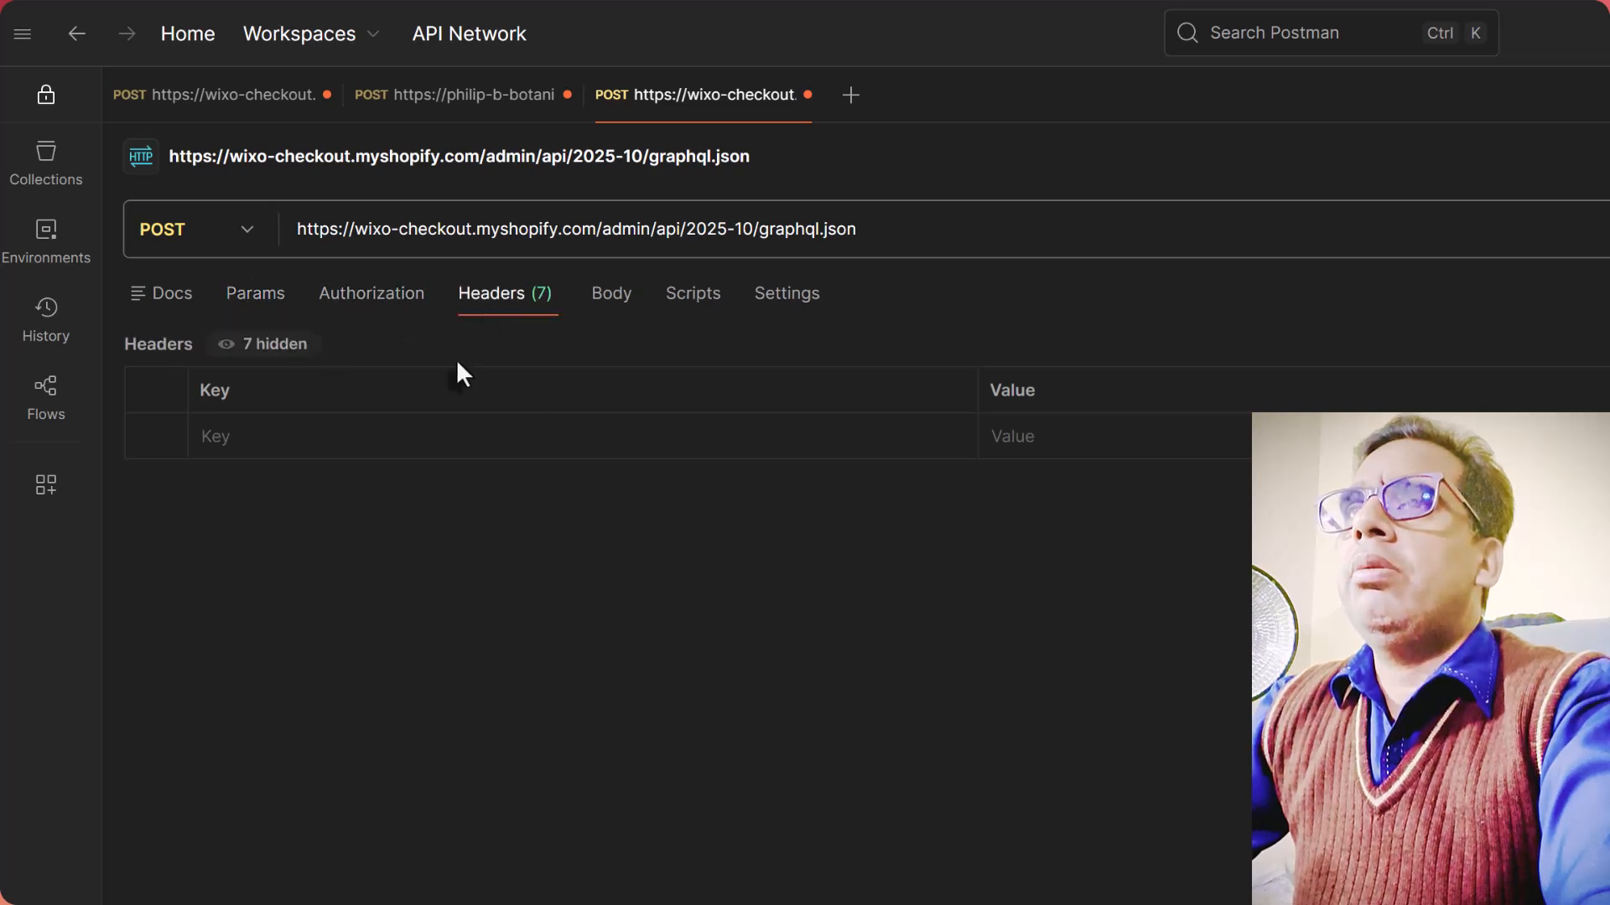
pyautogui.click(414, 436)
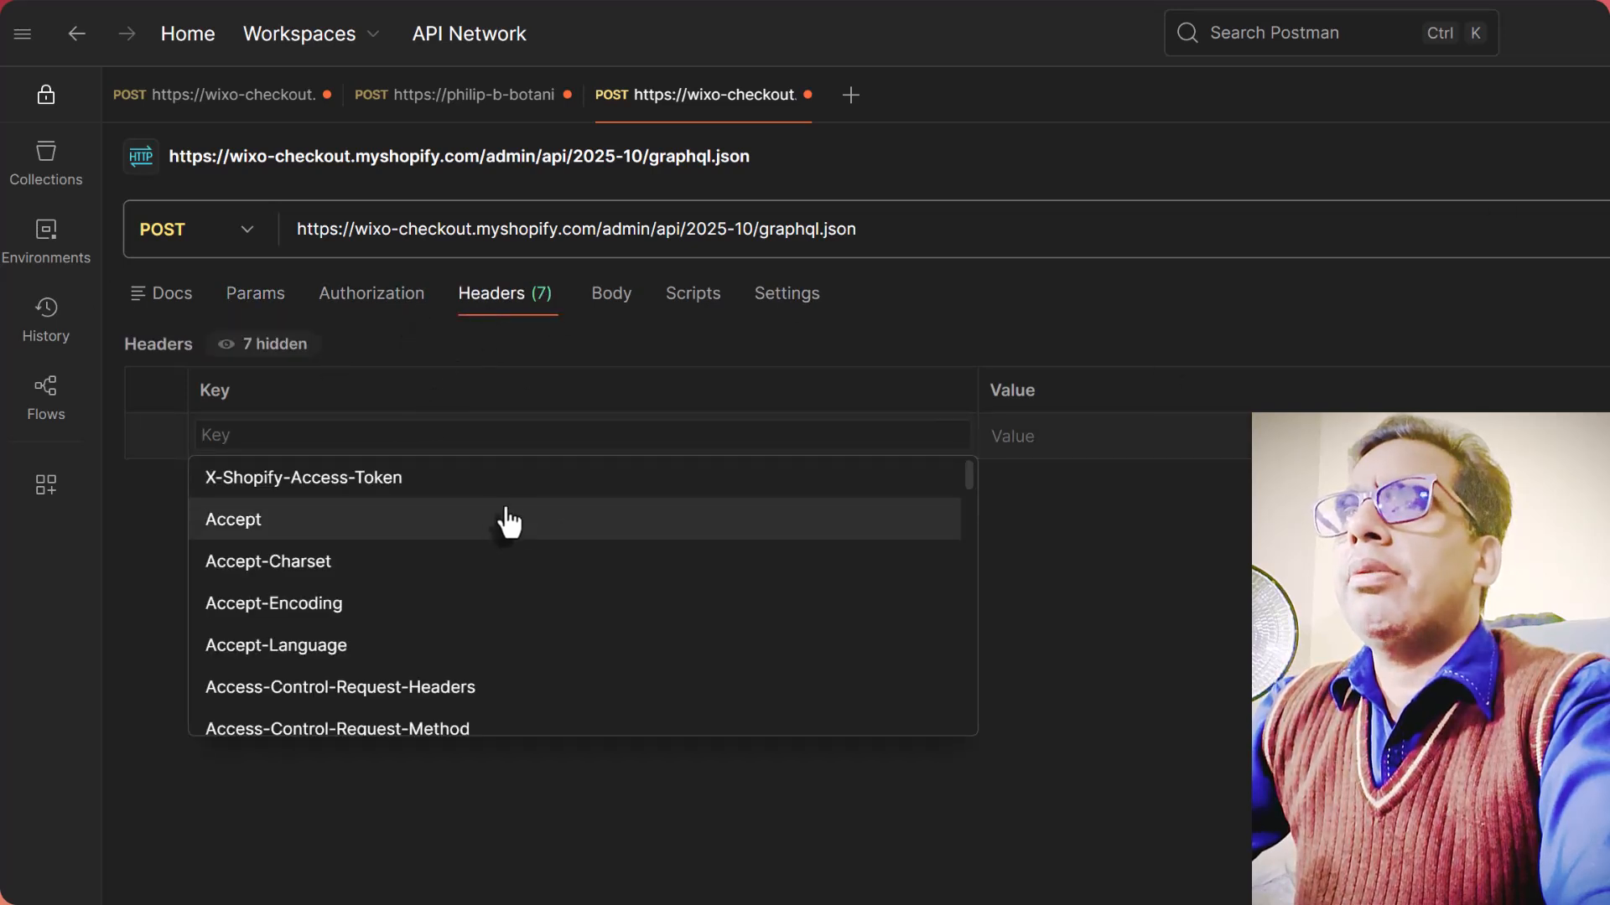
pyautogui.click(494, 478)
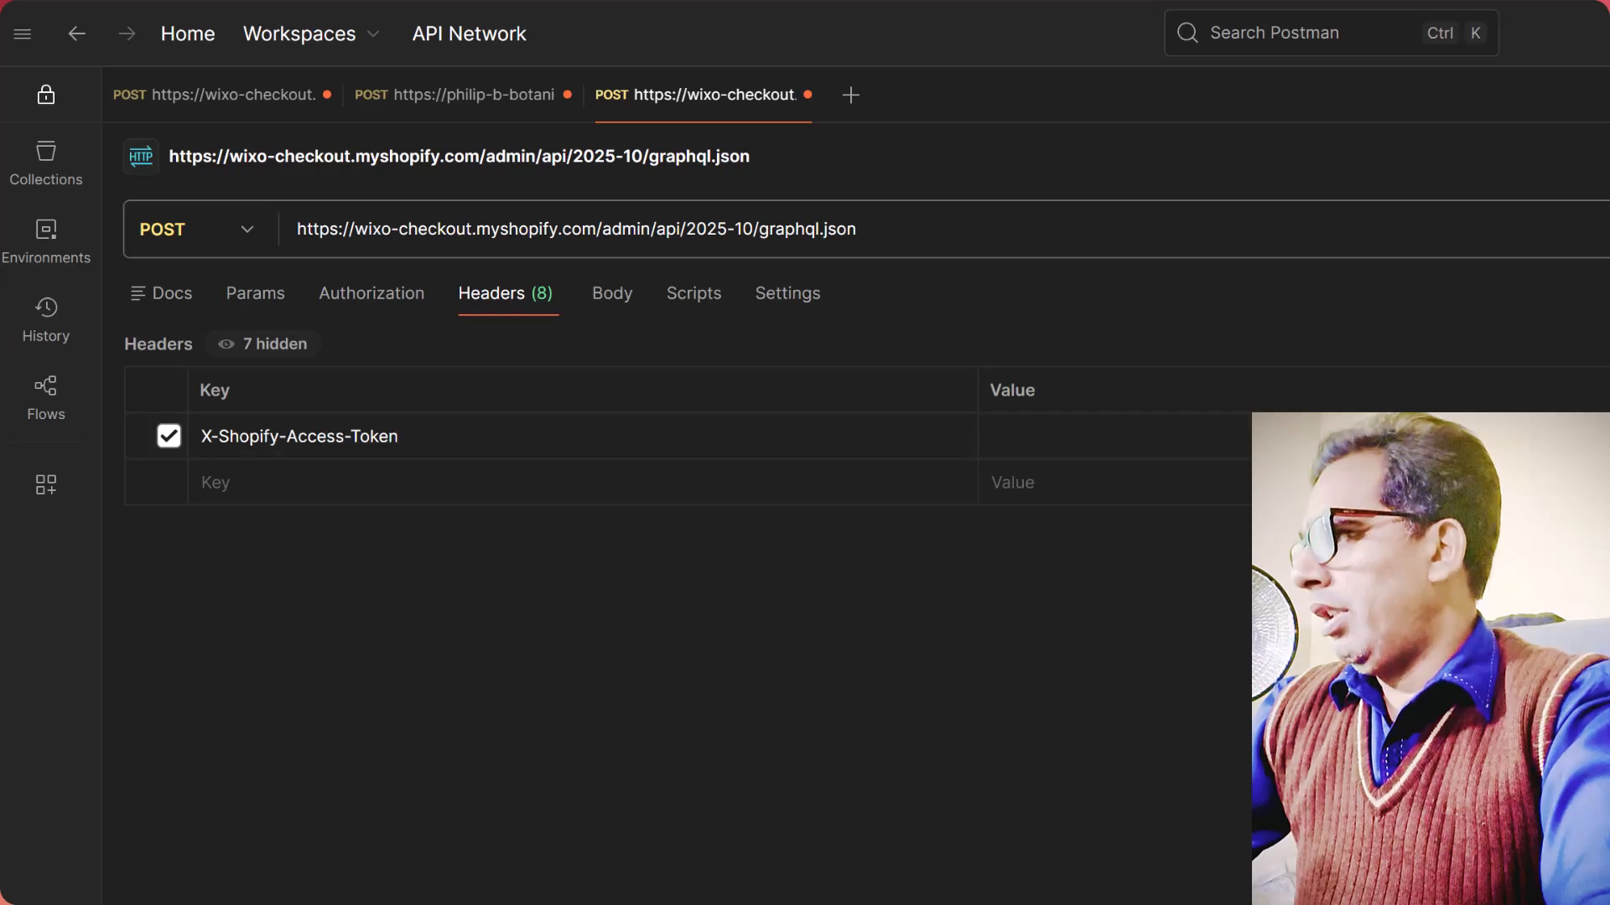
pyautogui.click(1154, 440)
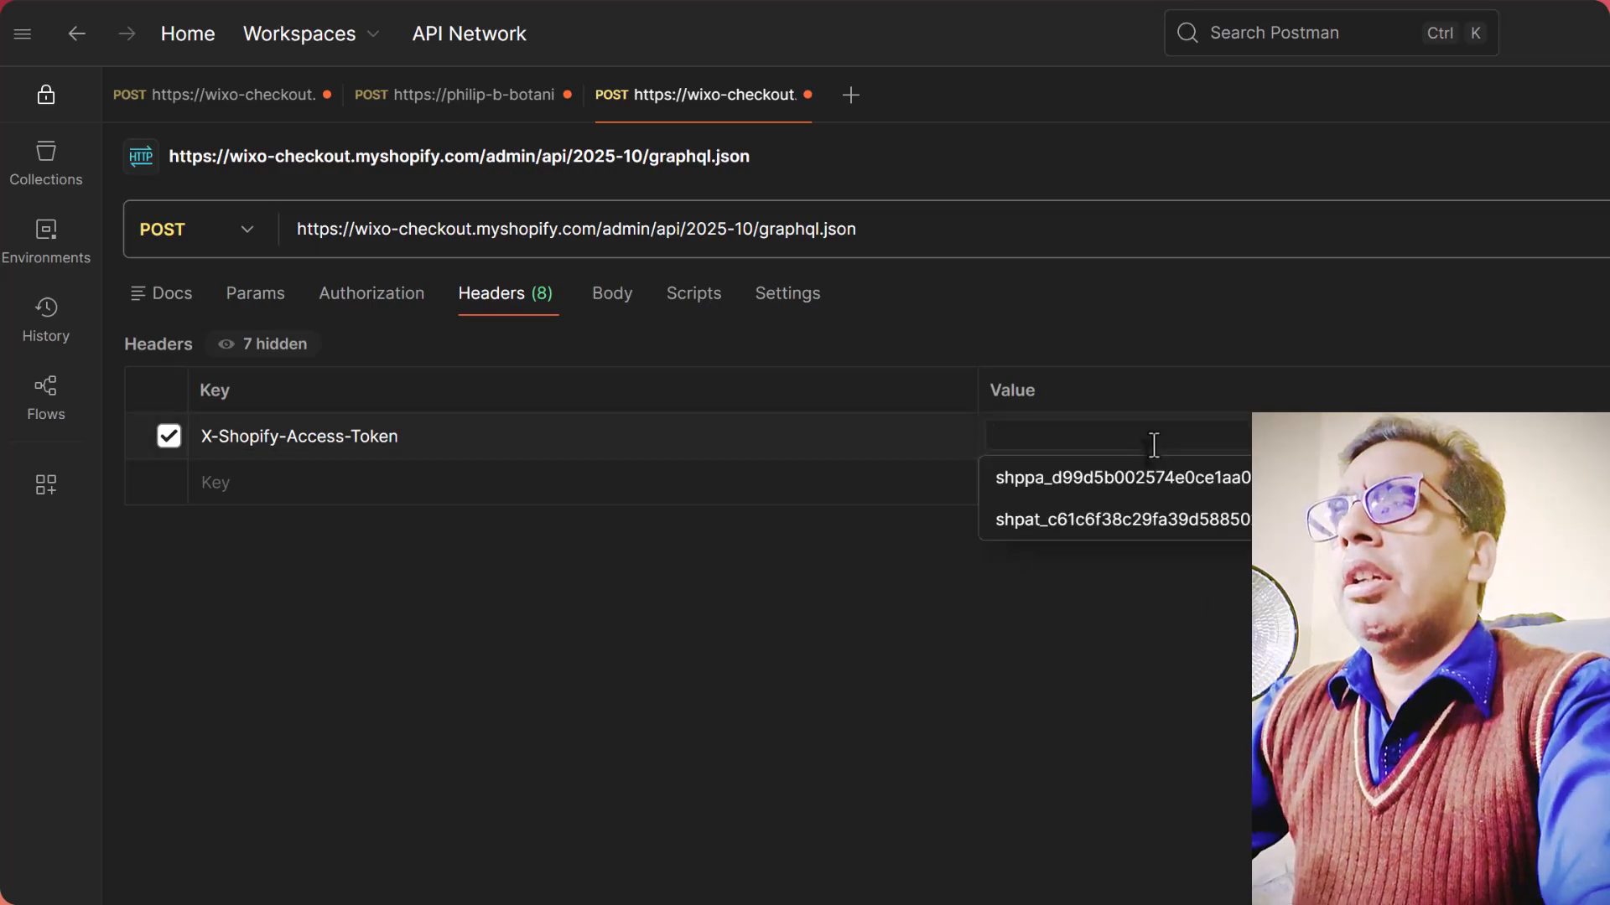
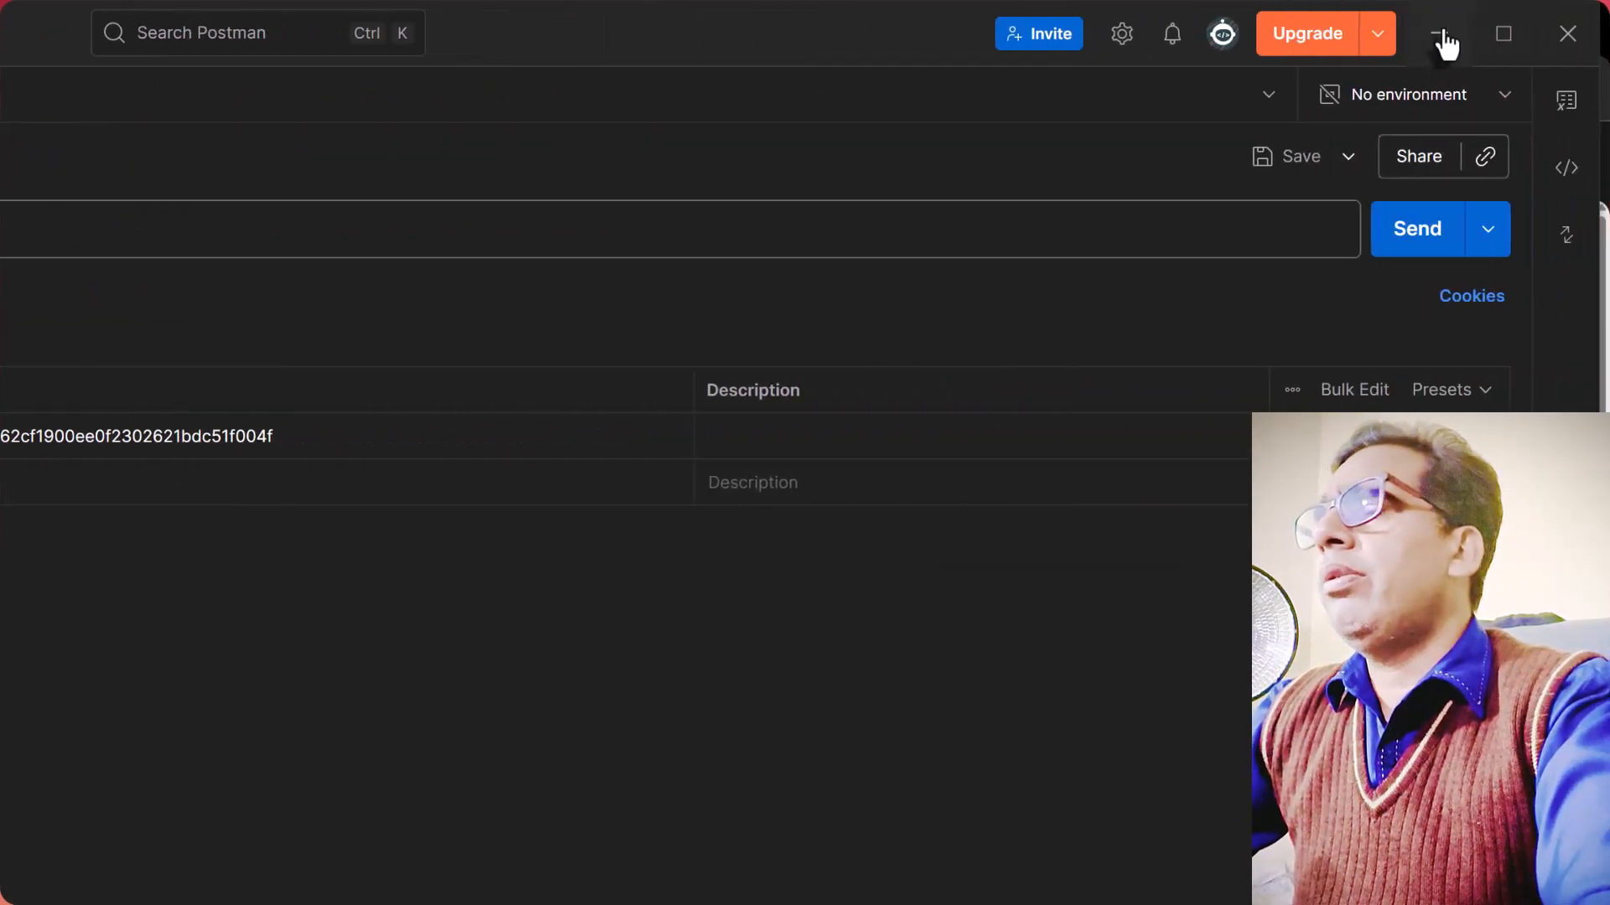
# - Switch back to the GraphQL Admin API reference, open the products query under Products and collections, and copy its GetProducts example
pyautogui.click(1442, 35)
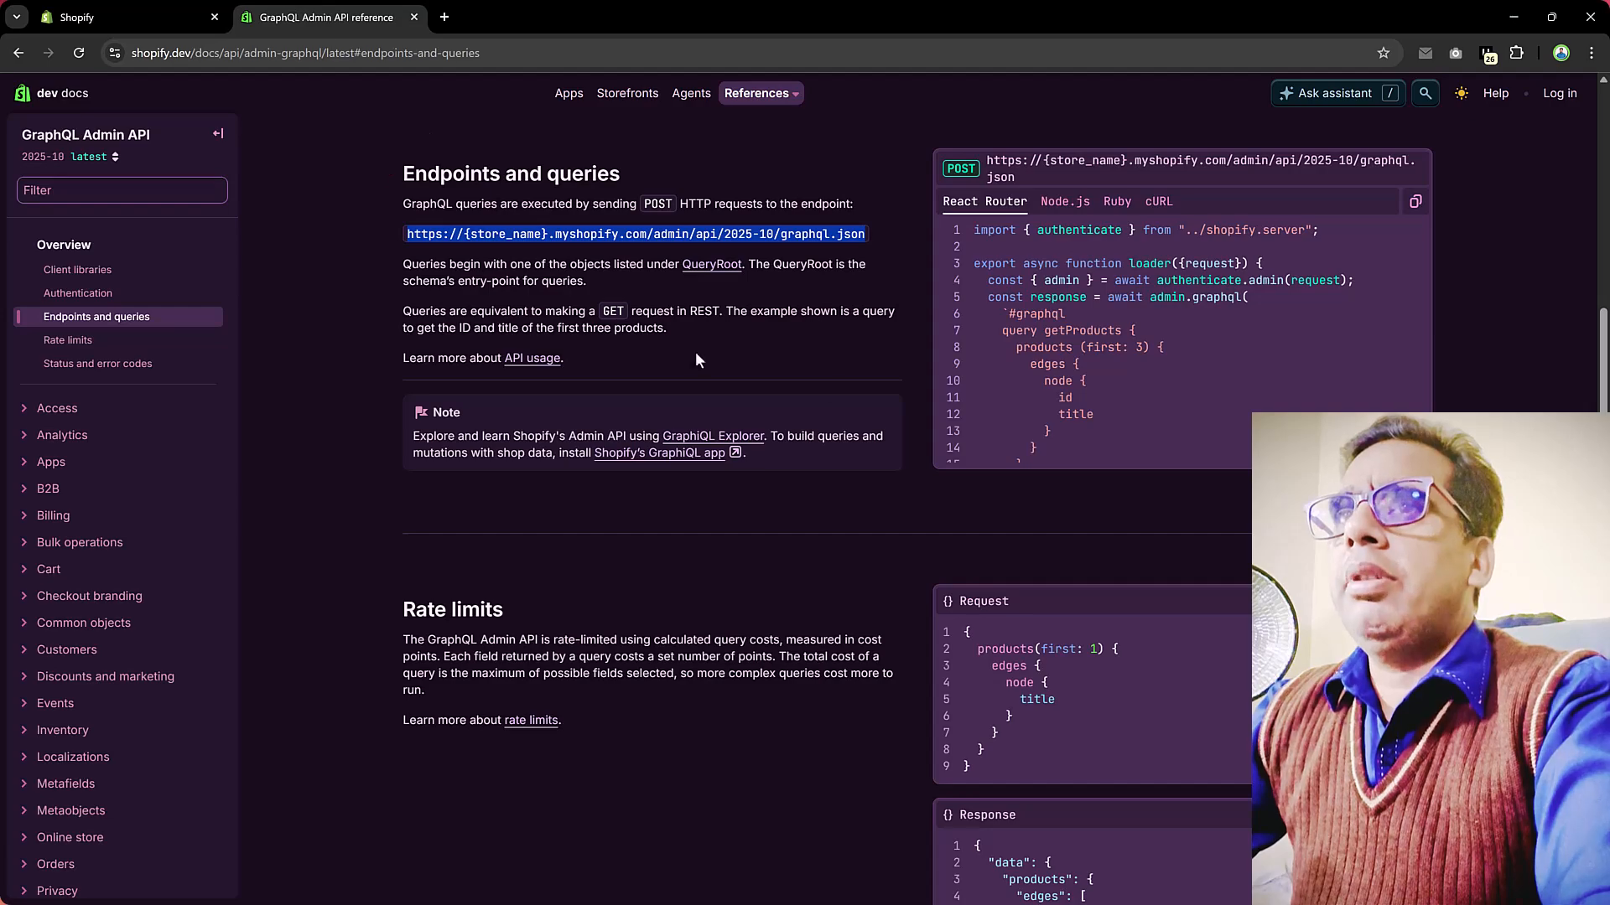
pyautogui.scroll(-3, 100, 495)
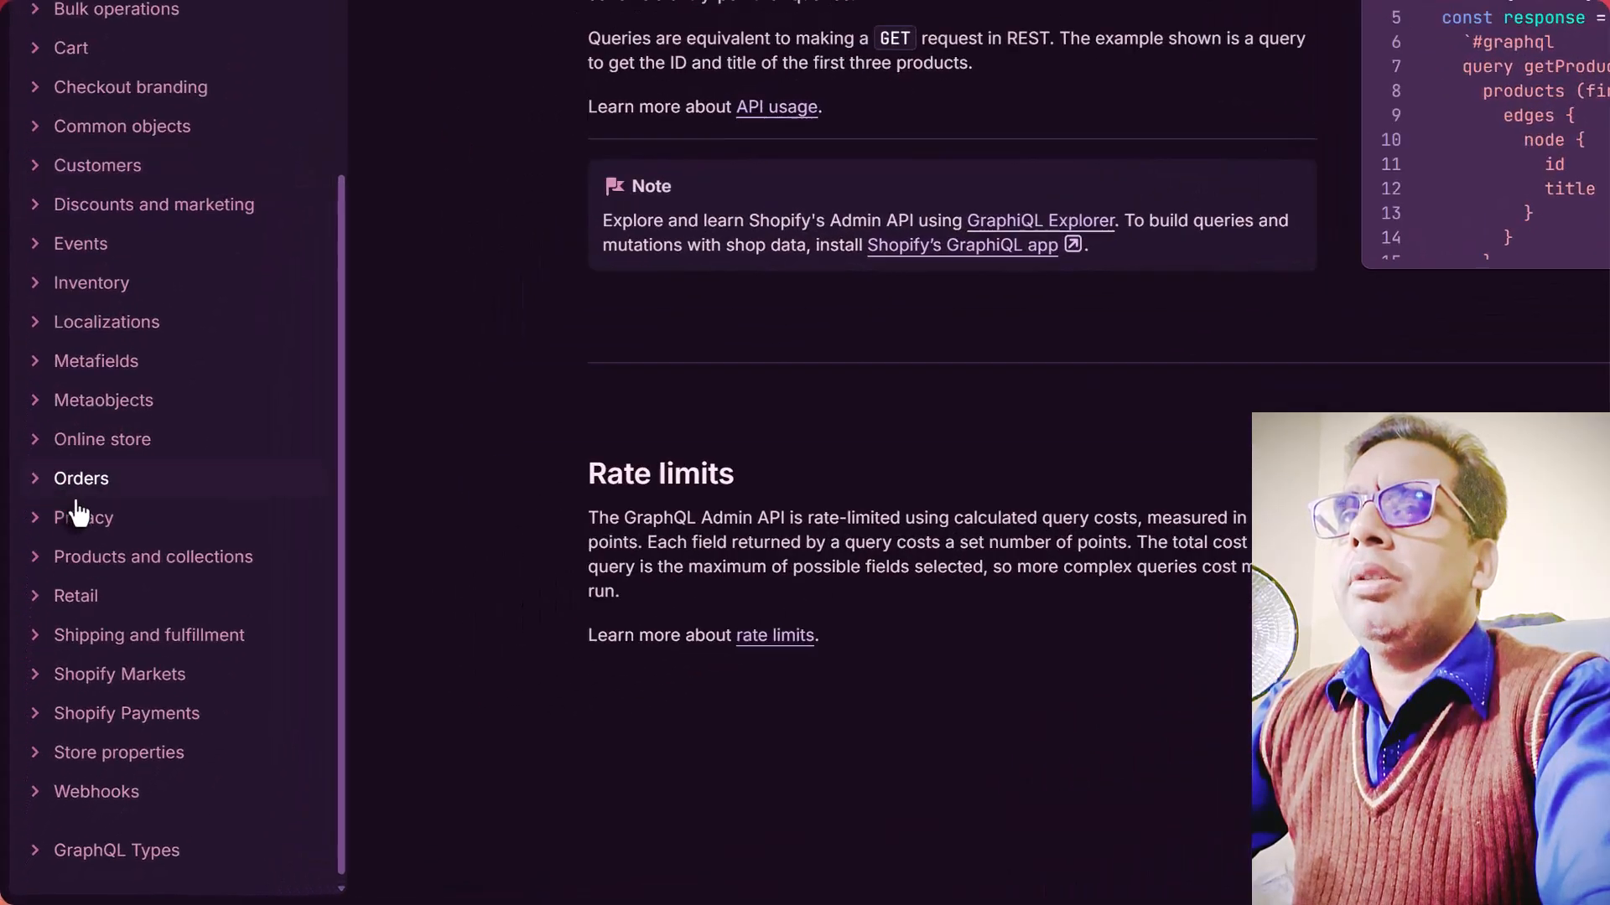
pyautogui.click(126, 481)
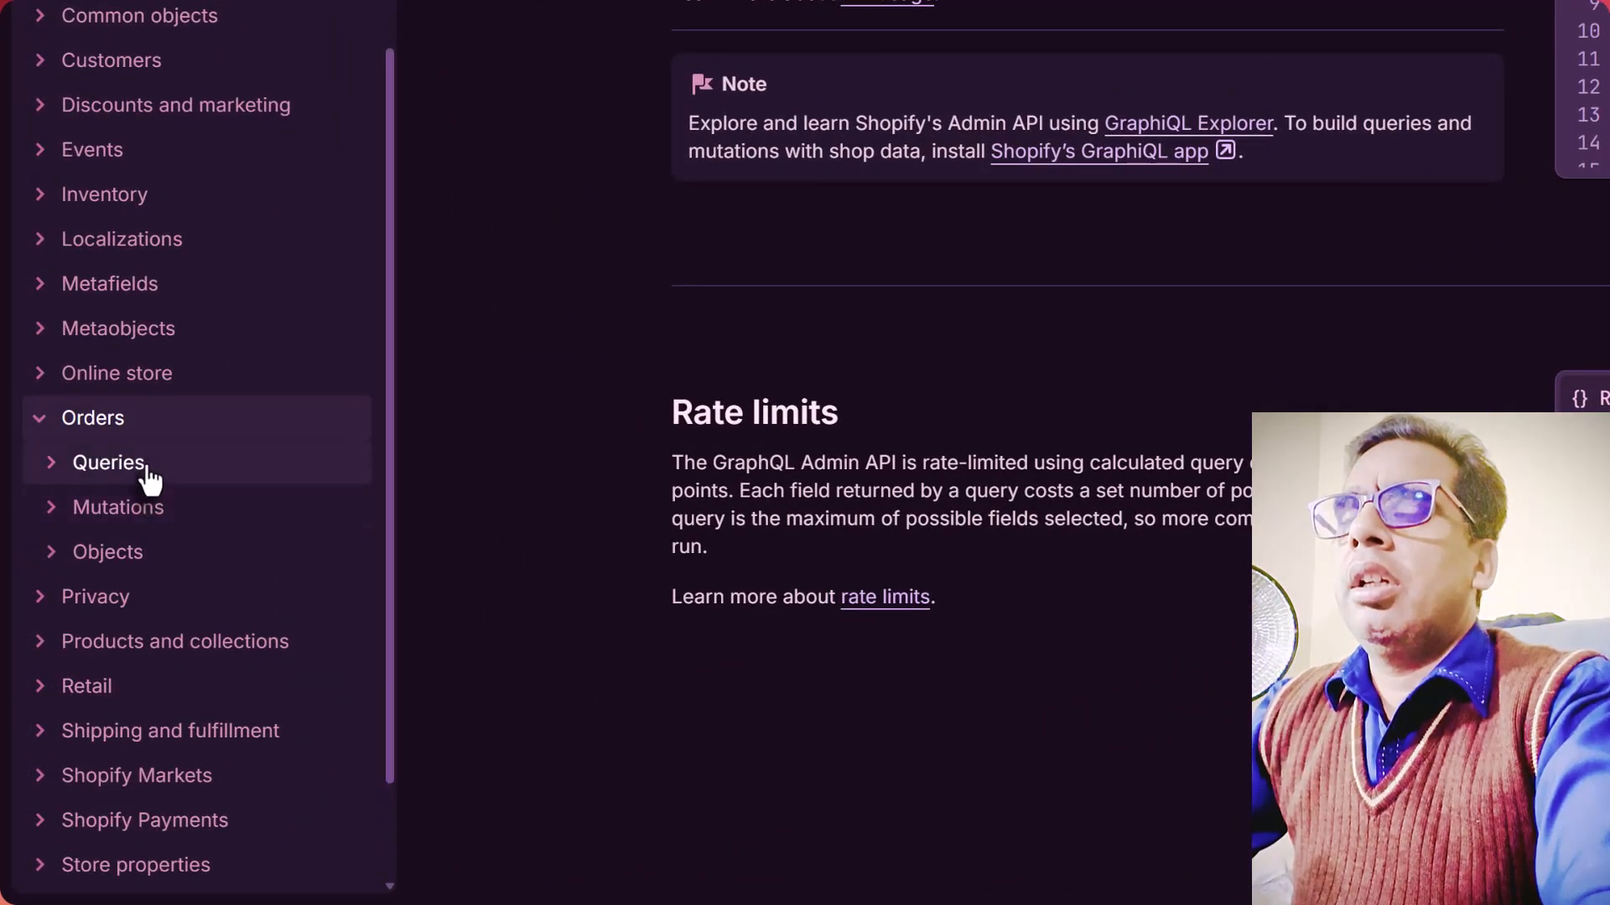
pyautogui.scroll(-2, 158, 420)
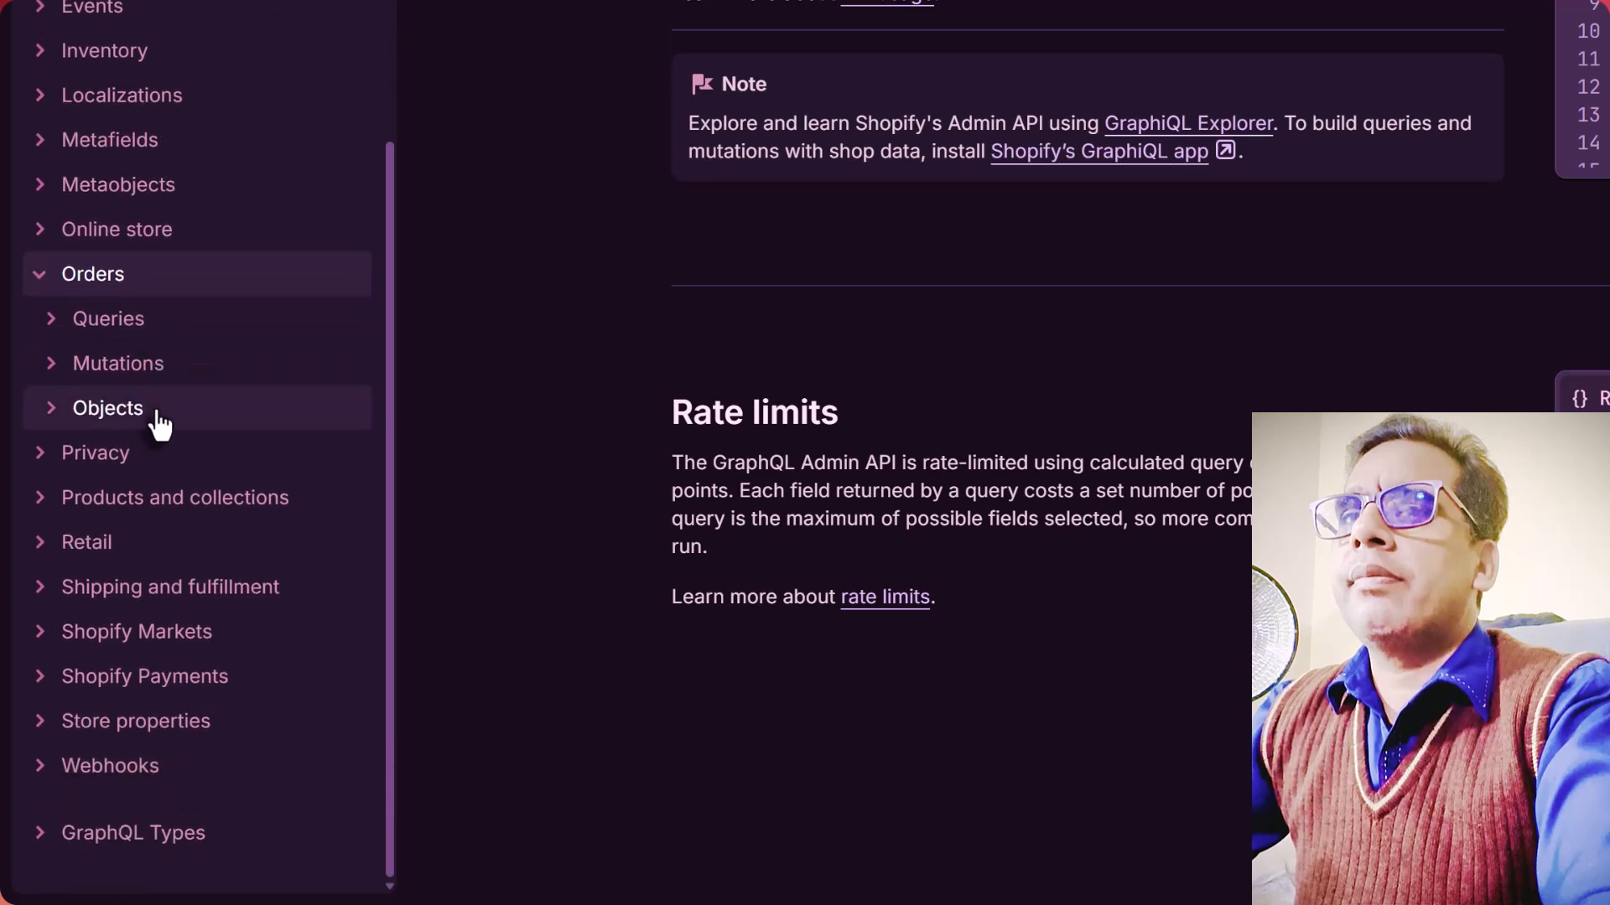
pyautogui.click(164, 498)
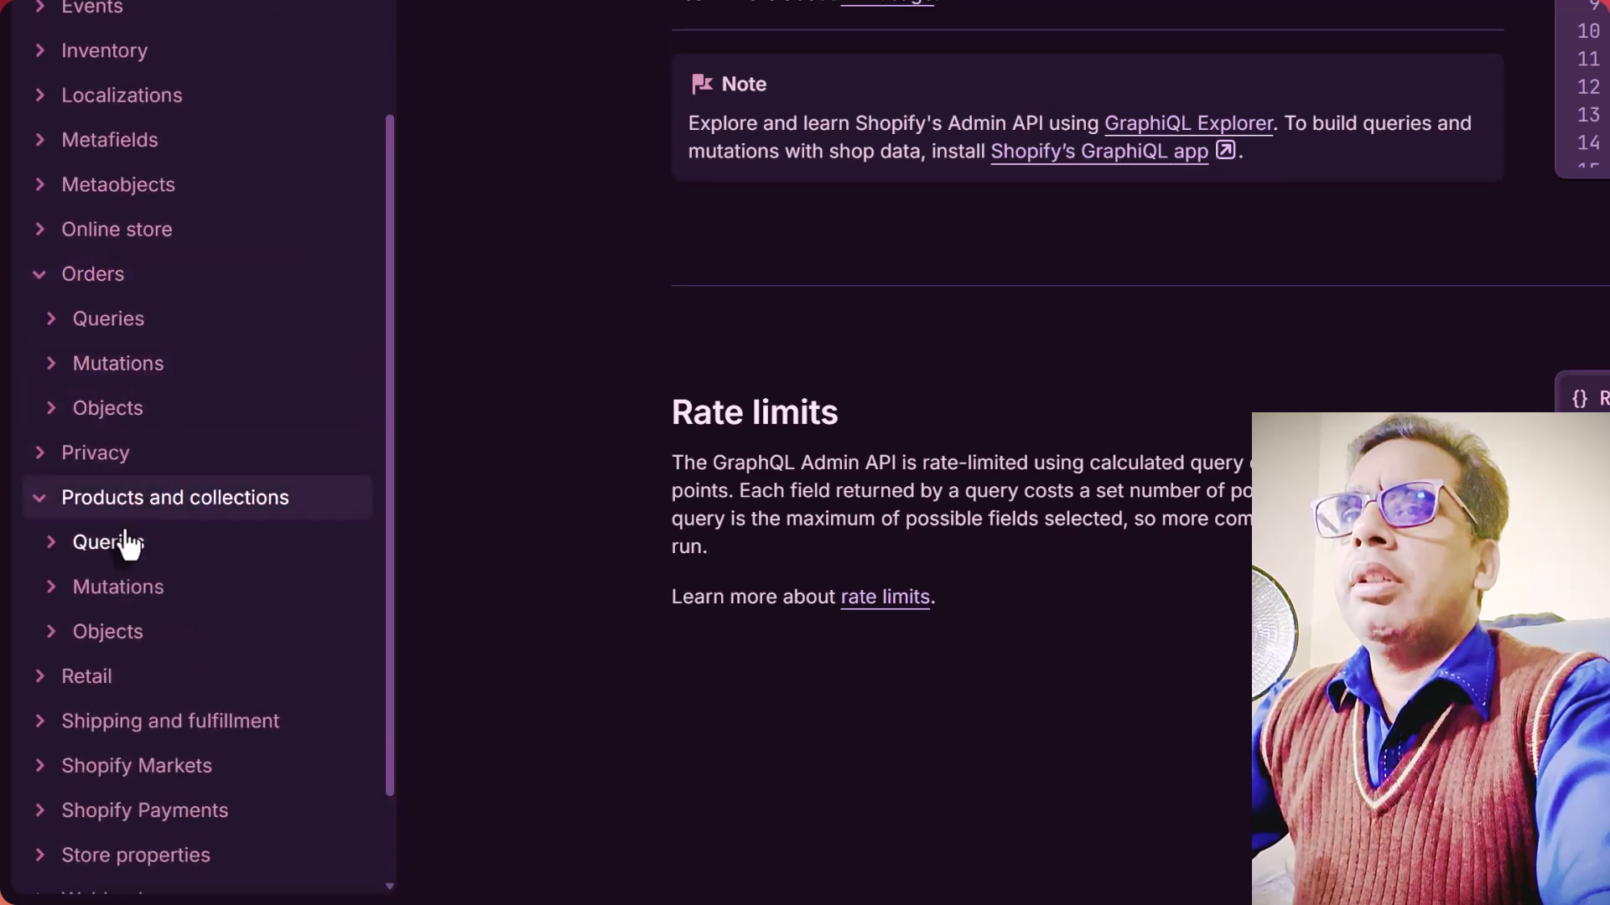
pyautogui.scroll(-2, 216, 519)
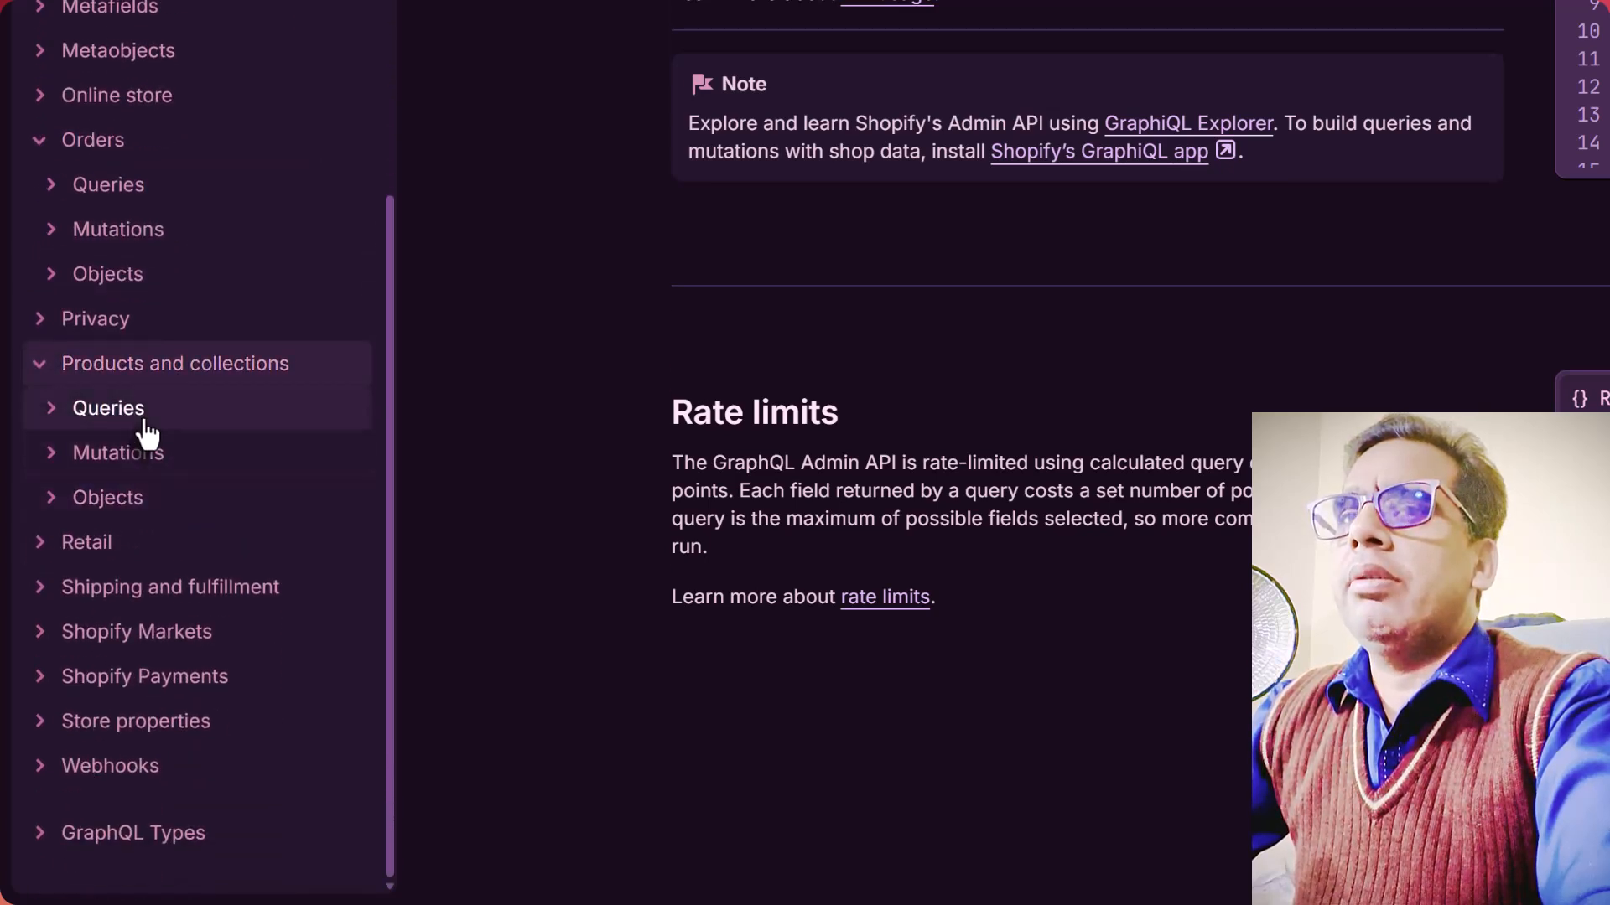
pyautogui.click(144, 419)
pyautogui.scroll(-12, 155, 436)
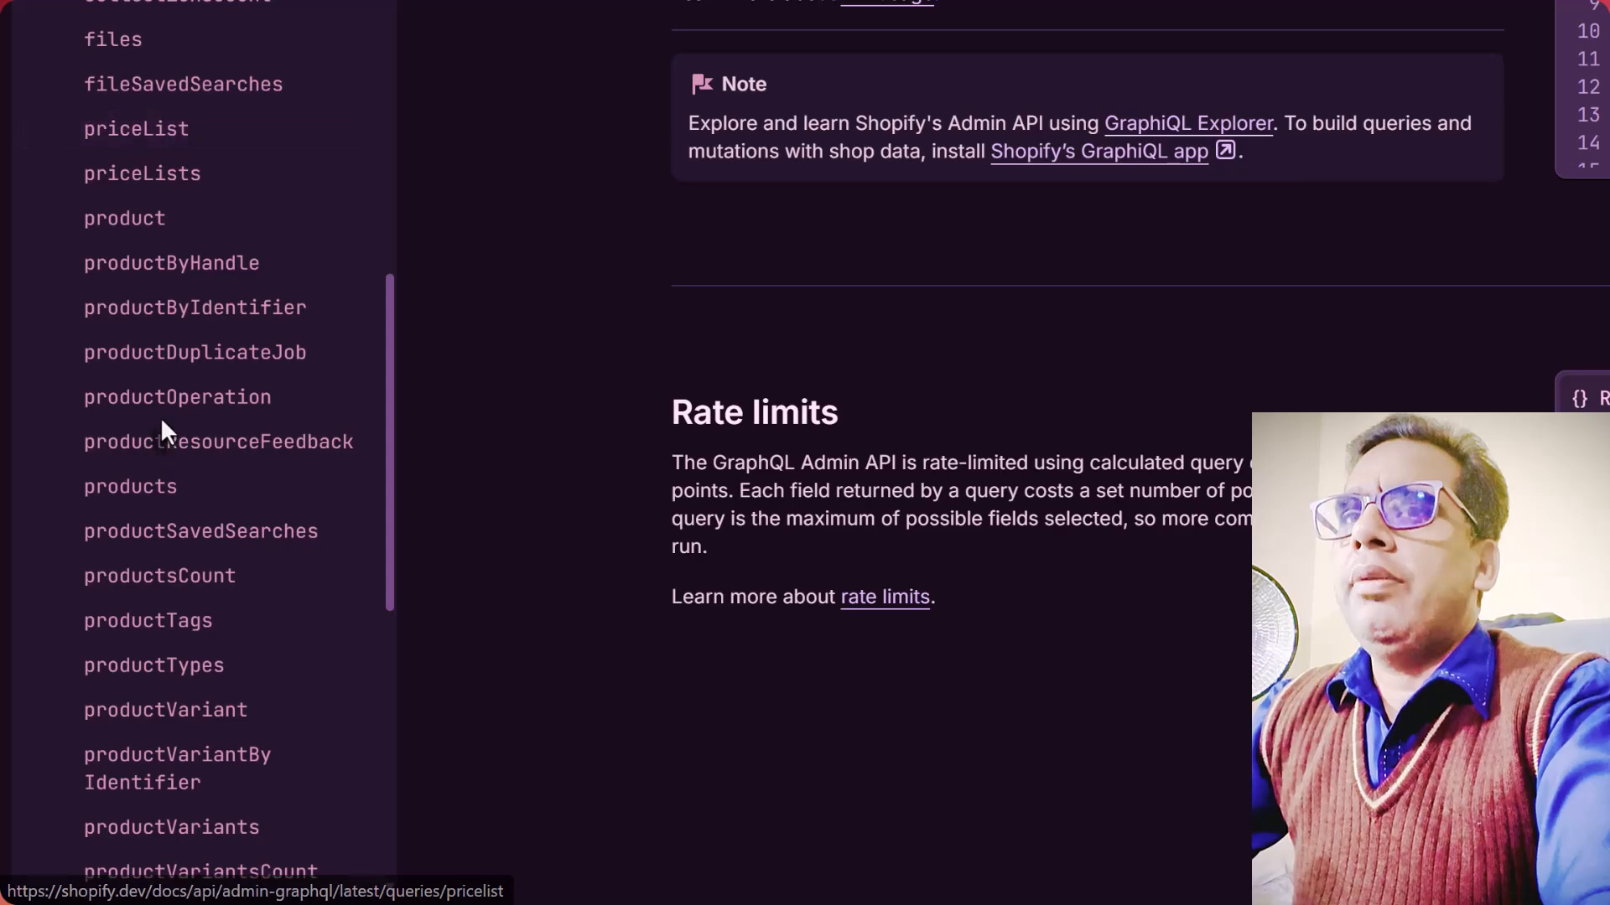
pyautogui.click(179, 497)
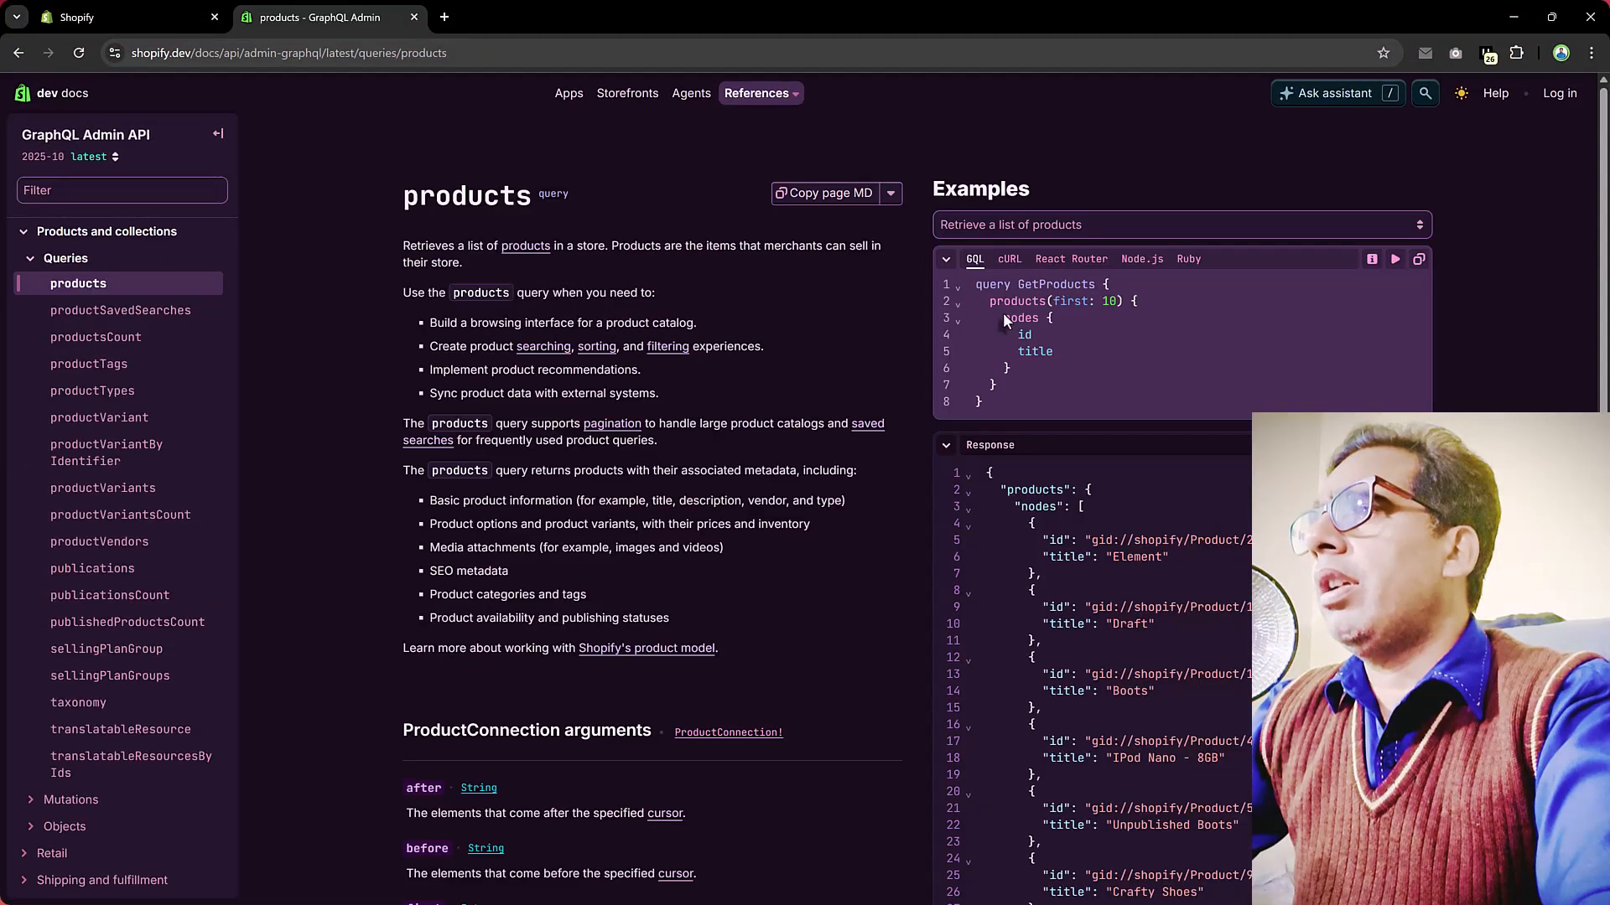
pyautogui.moveTo(990, 302); pyautogui.dragTo(1060, 355)
pyautogui.click(1029, 338)
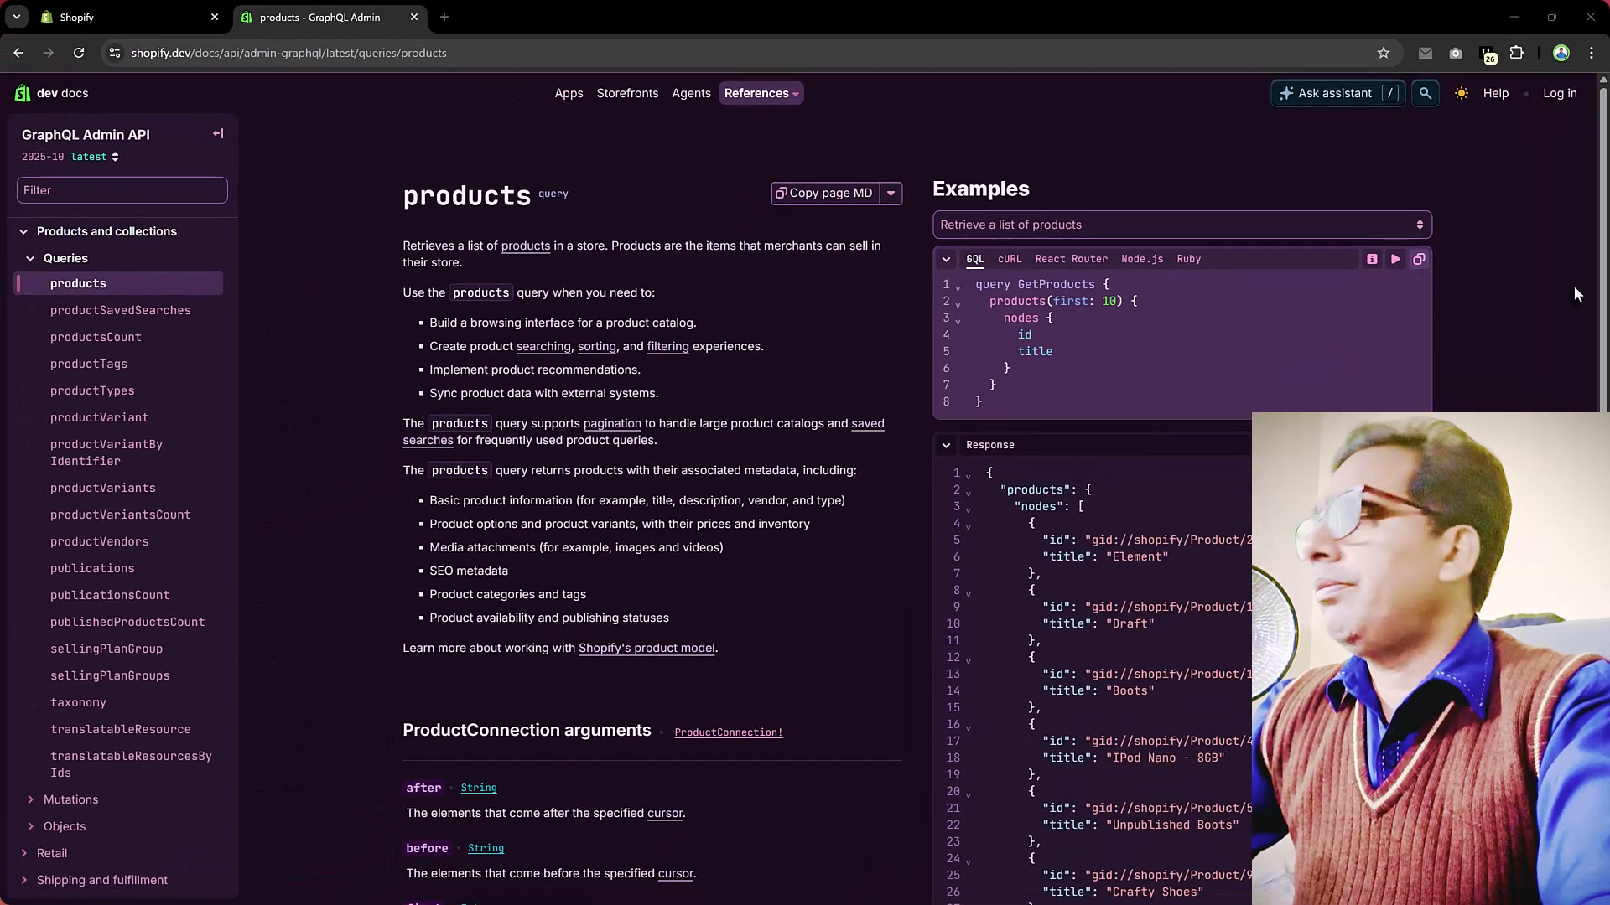
# - Switch back to Postman, set the request body to GraphQL, and paste the copied GetProducts query for the first 10 products
pyautogui.hotkey('alt', 'Tab')
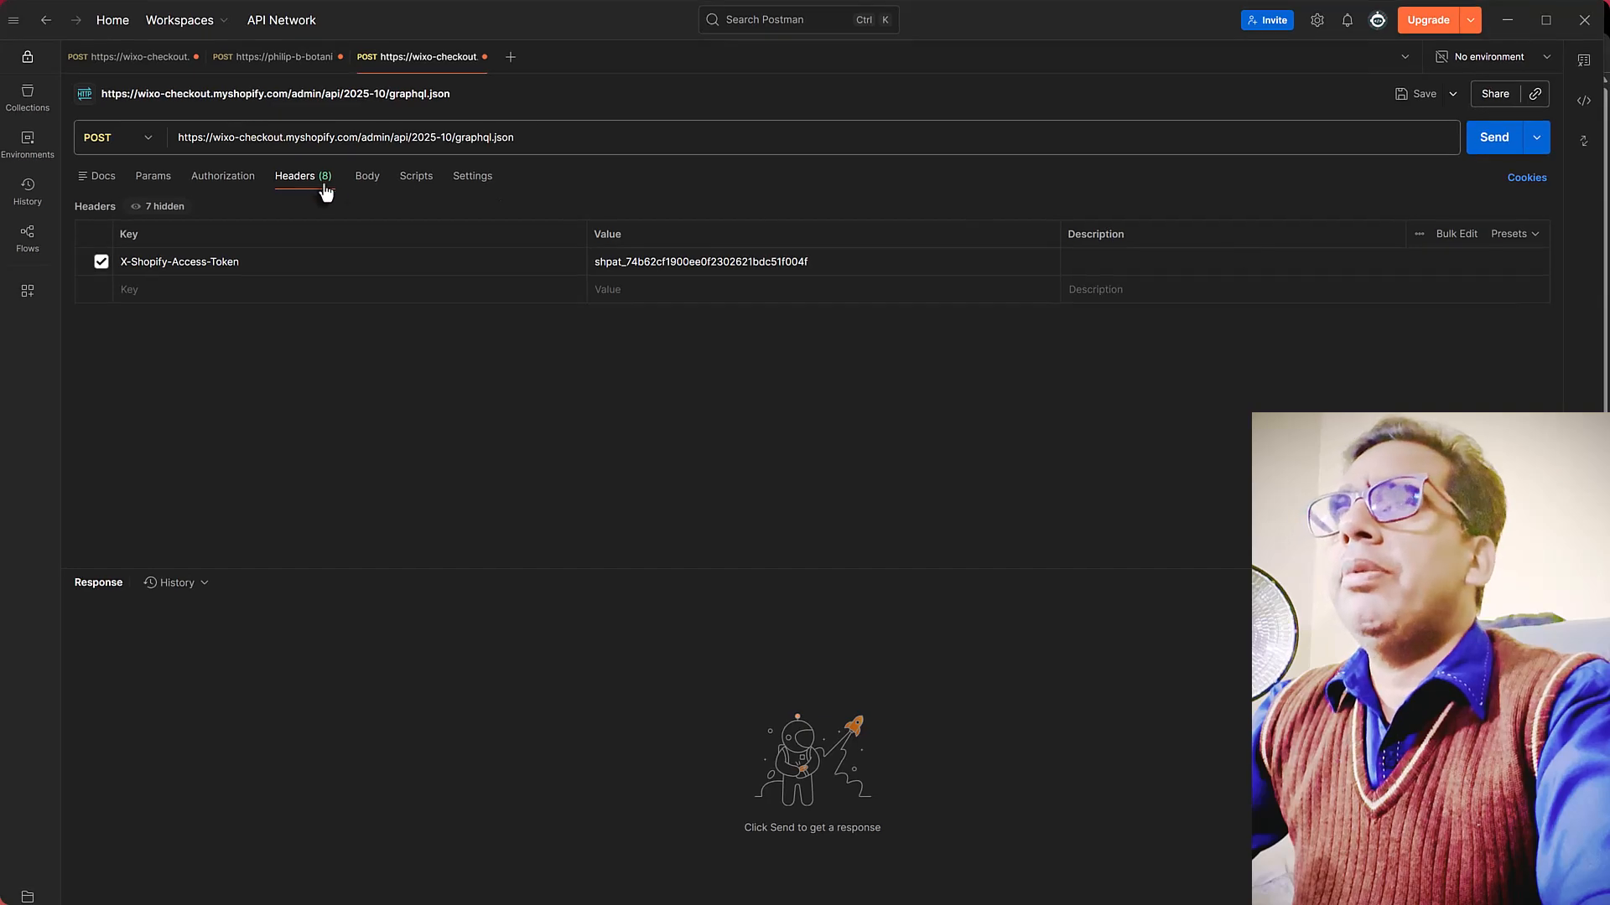
pyautogui.click(362, 189)
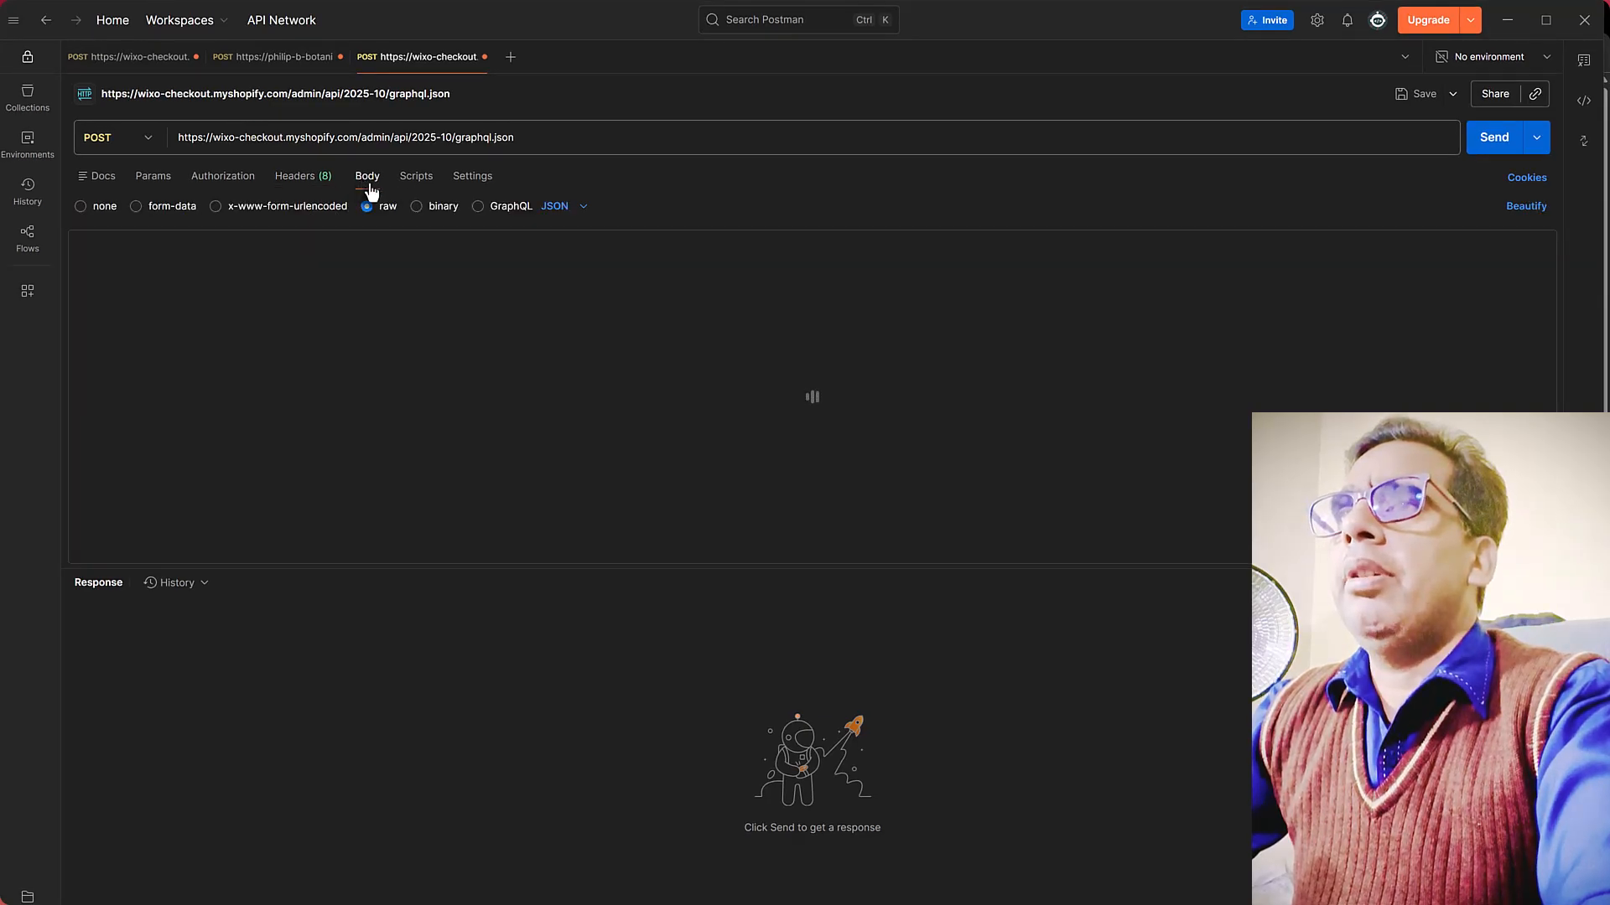
pyautogui.click(536, 212)
pyautogui.click(474, 280)
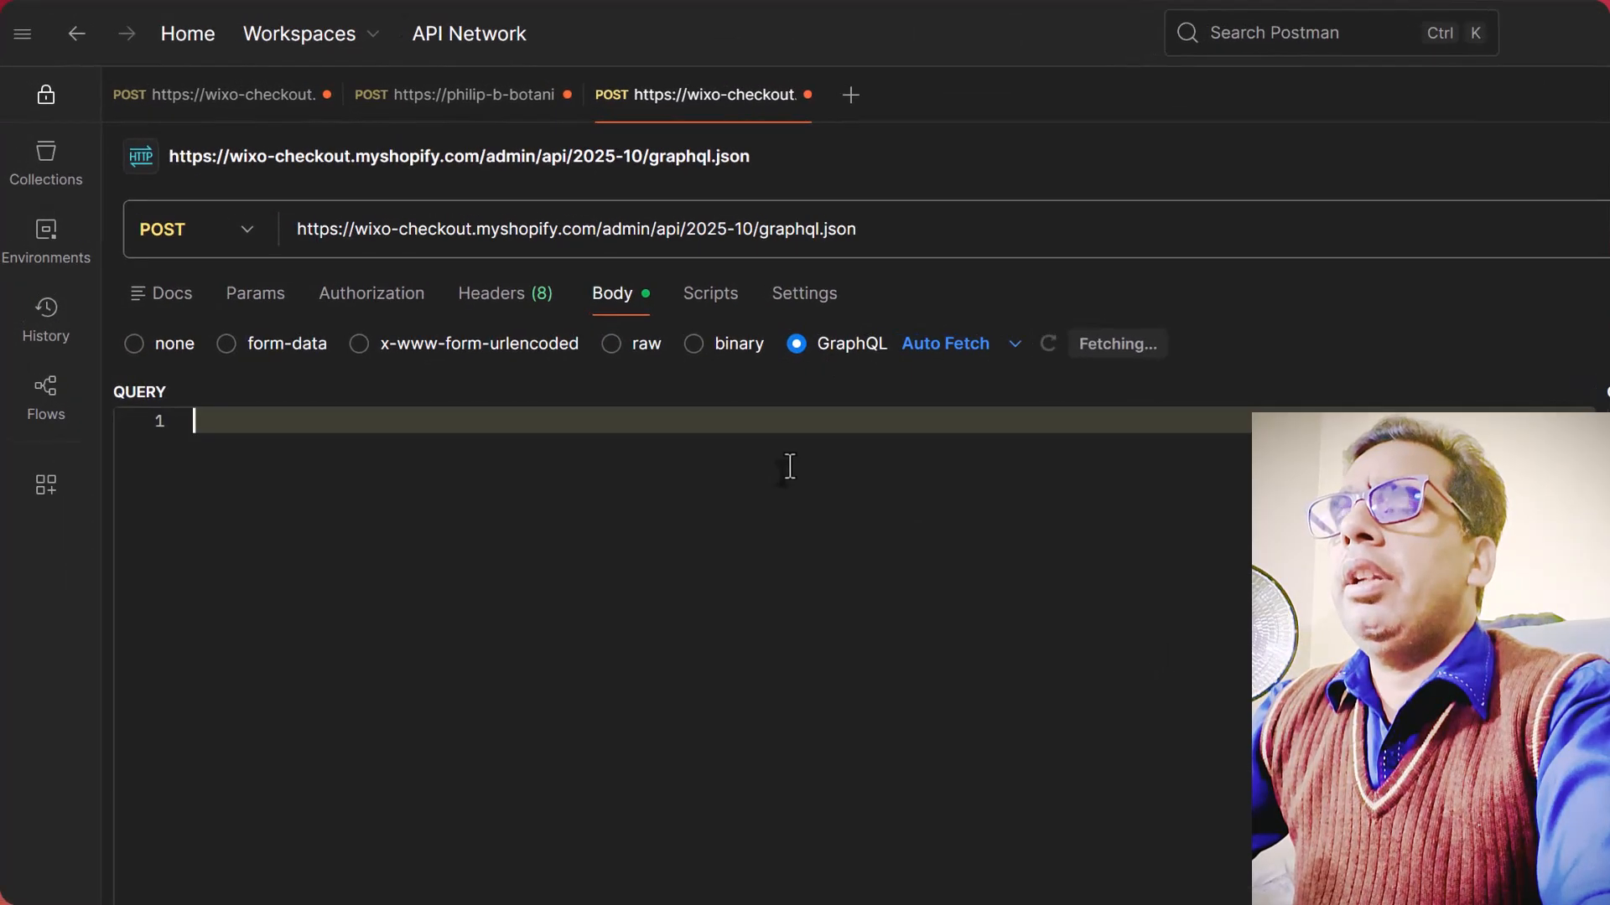
pyautogui.write('query GetProducts {   products(first: 10) {     nodes {       id       title     }   } }')
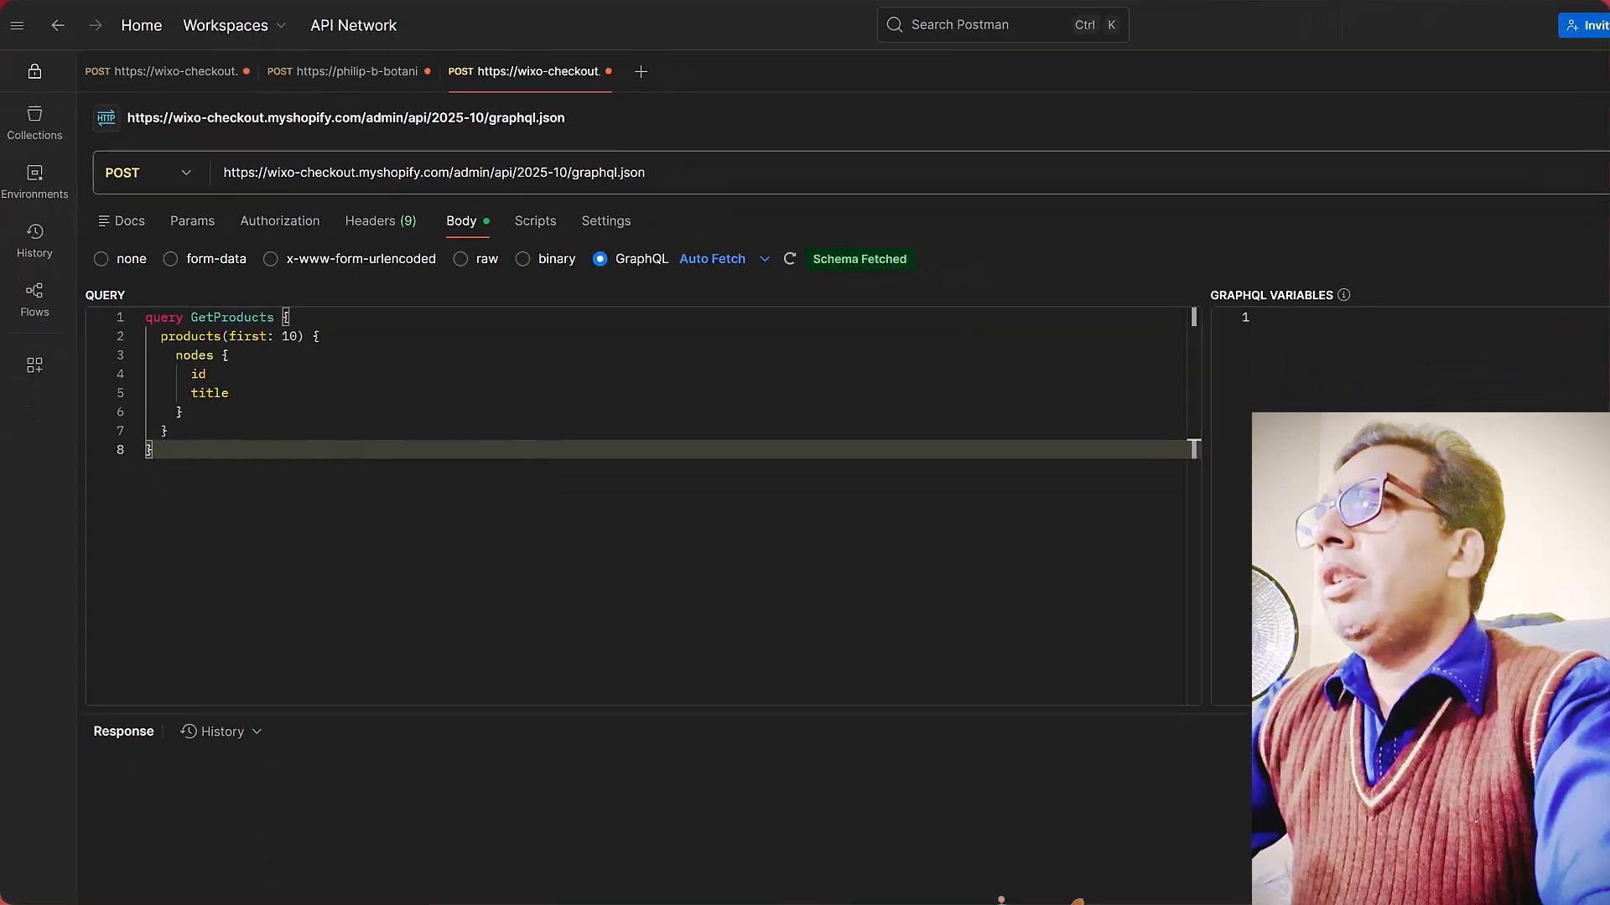
# - Send the GetProducts request and look through the product IDs and titles in the JSON response
pyautogui.click(1488, 154)
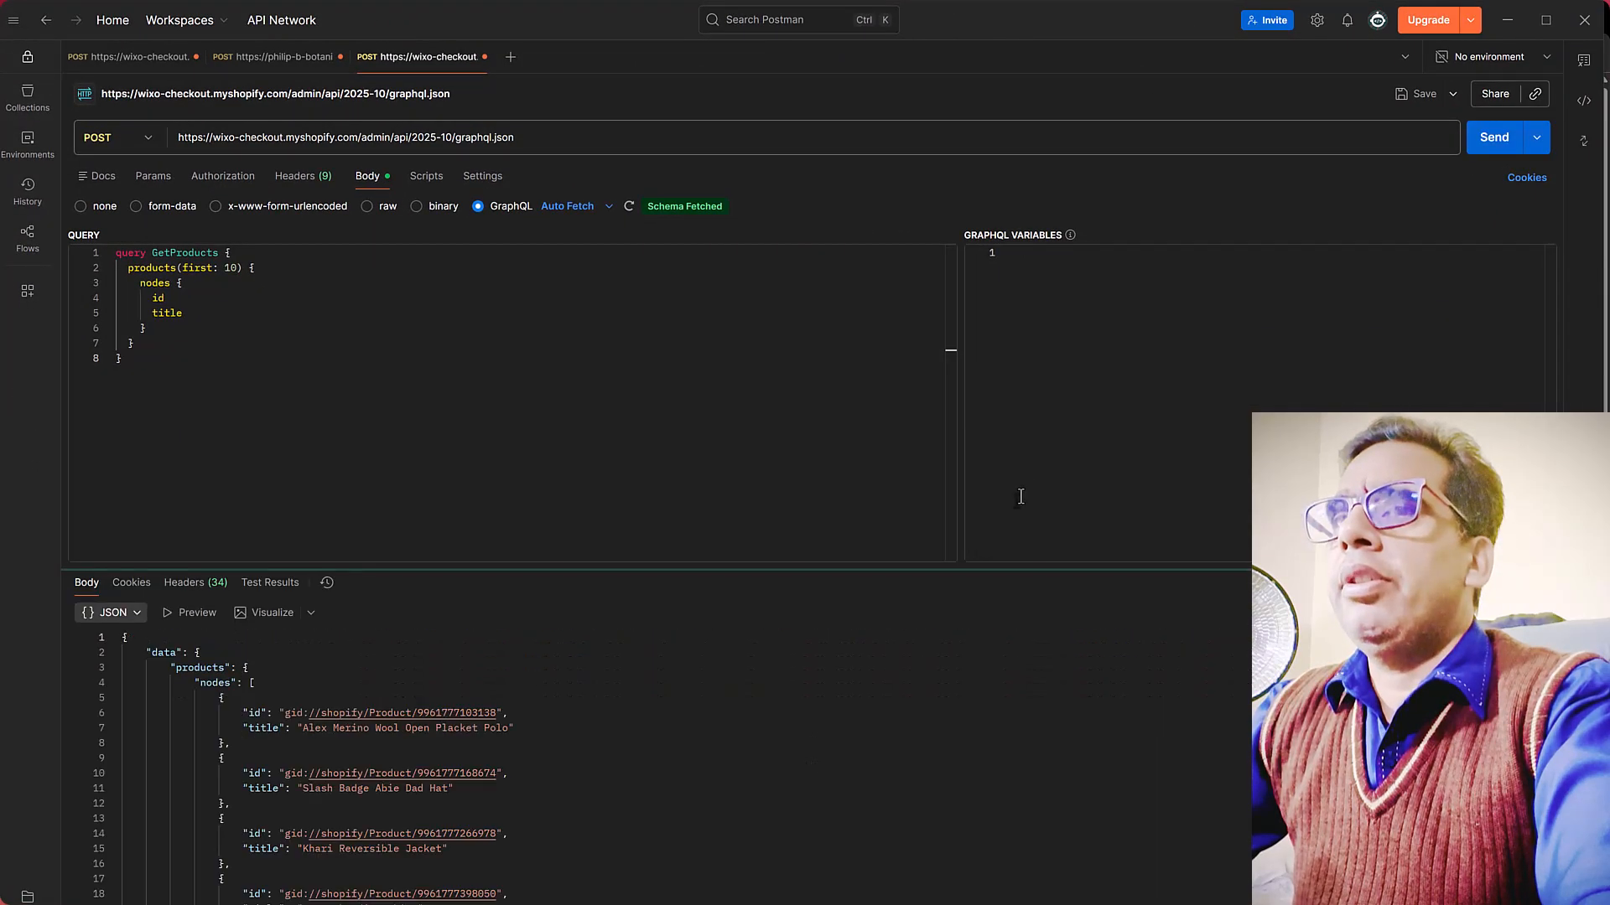
pyautogui.moveTo(192, 603); pyautogui.dragTo(482, 804)
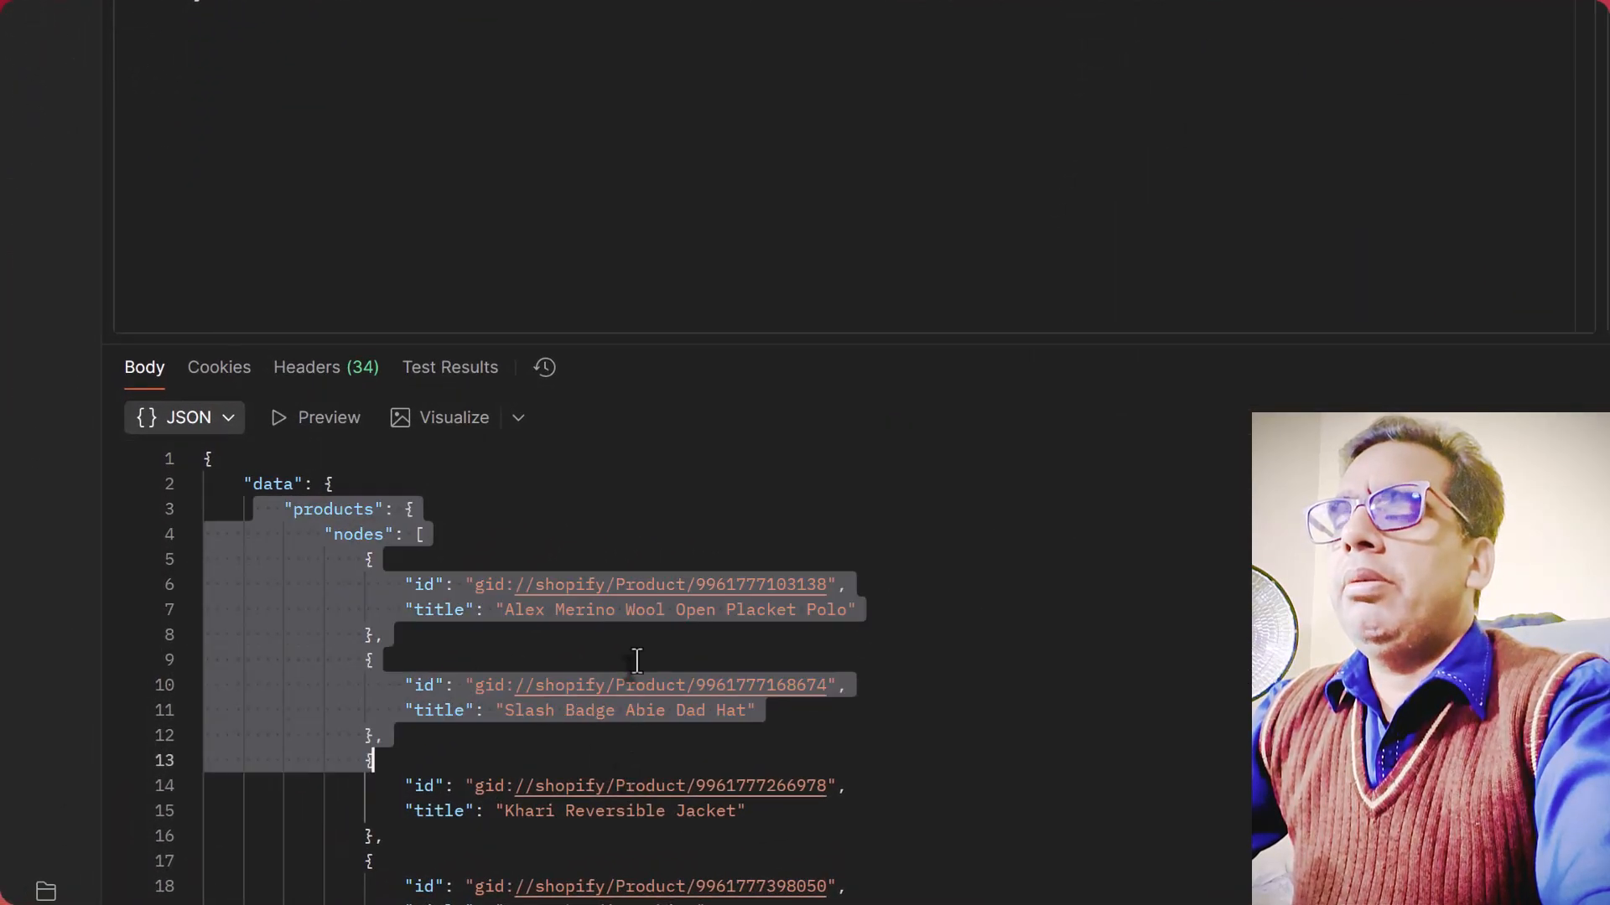
pyautogui.scroll(-4, 637, 660)
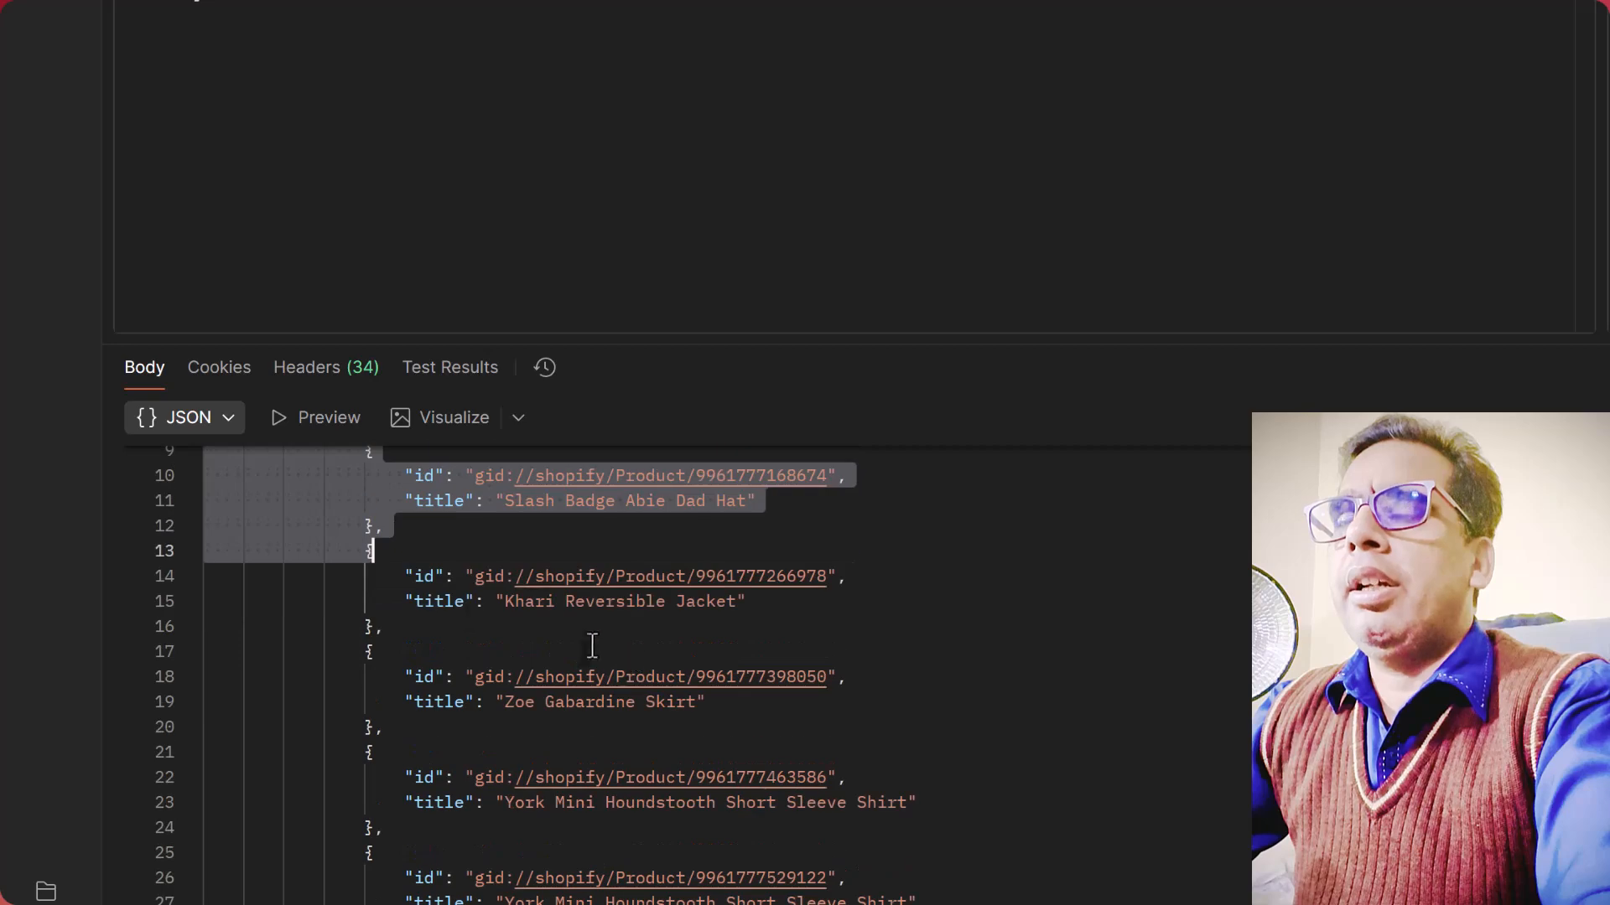
pyautogui.scroll(4, 467, 609)
pyautogui.click(475, 277)
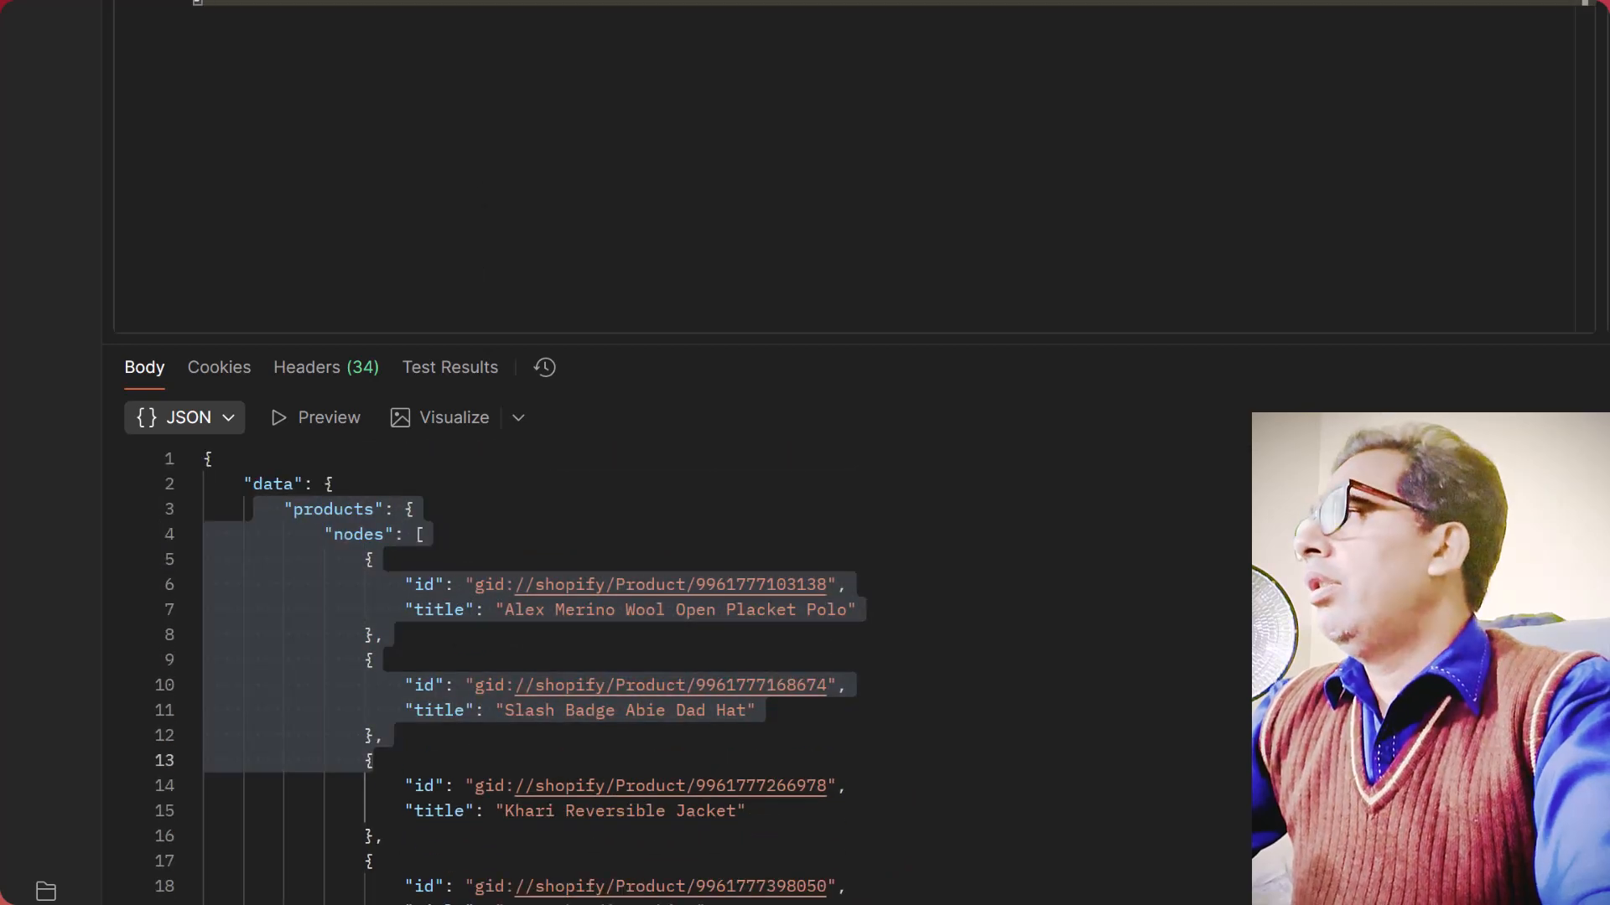